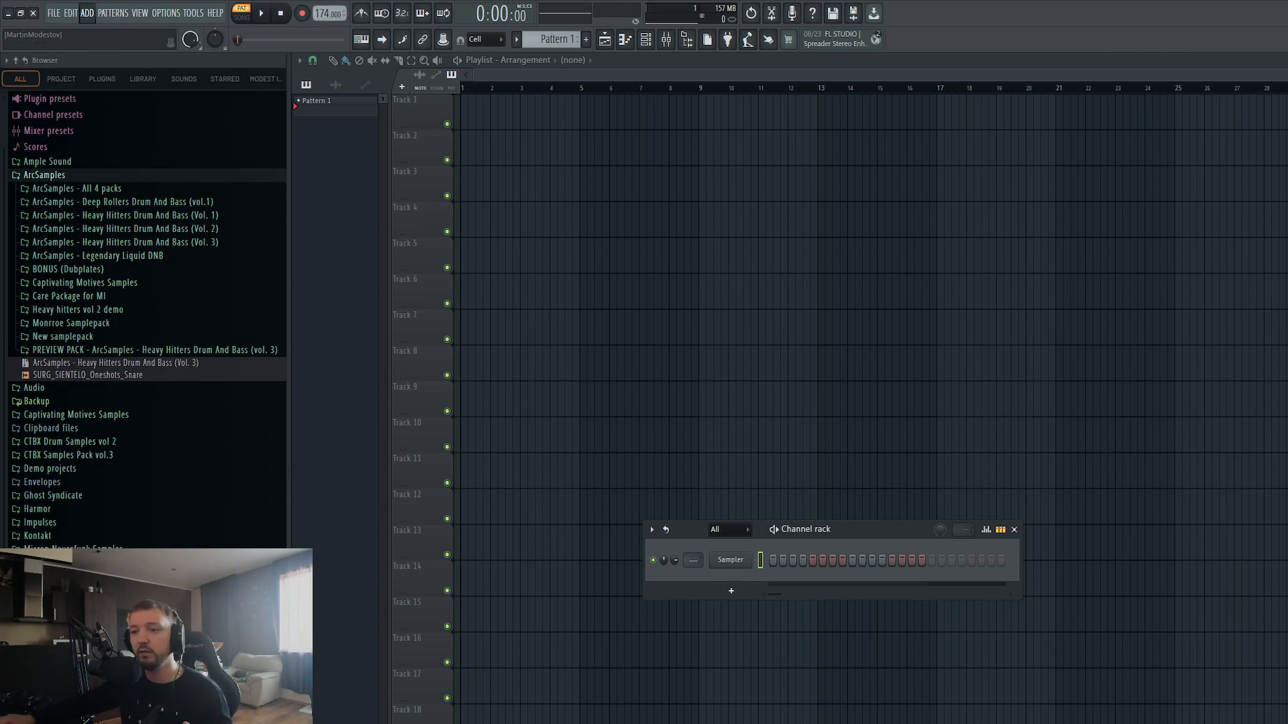
Step: Load the Serum synth, set oscillator A to the BSOD_Square wavetable and audition it with the typing keyboard
left_click(134, 584)
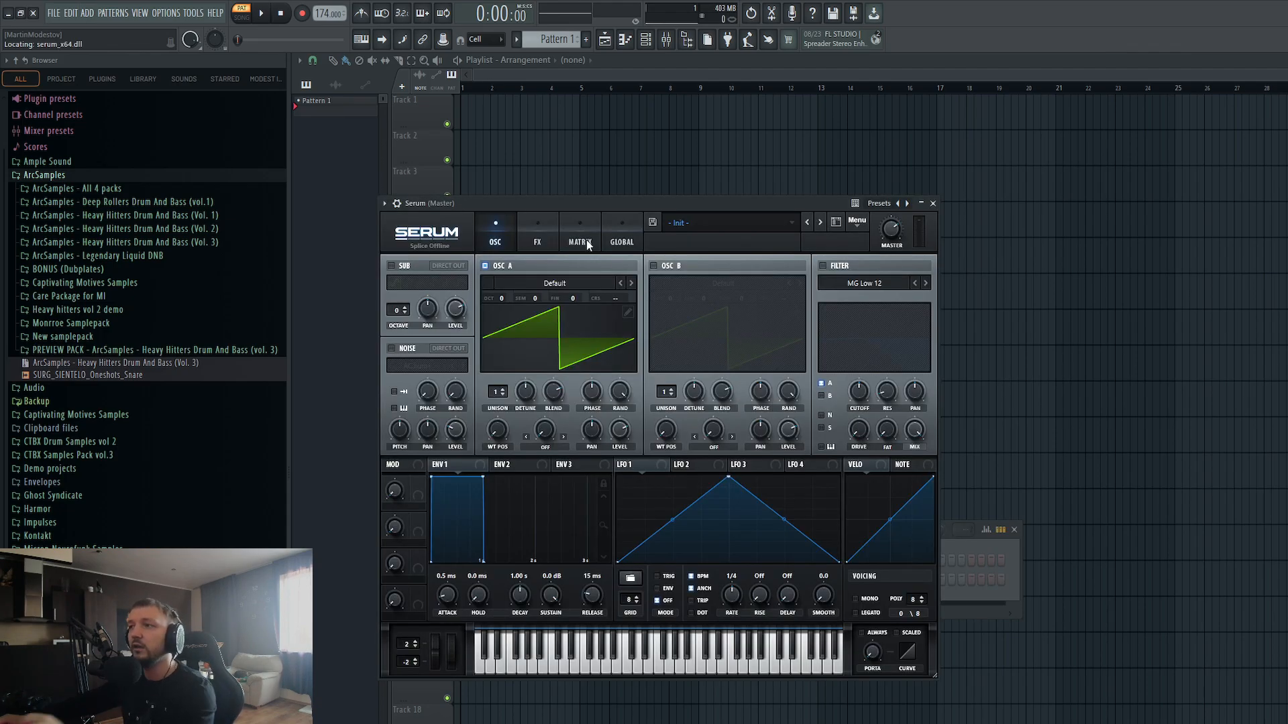
left_click_drag(581, 207, 831, 211)
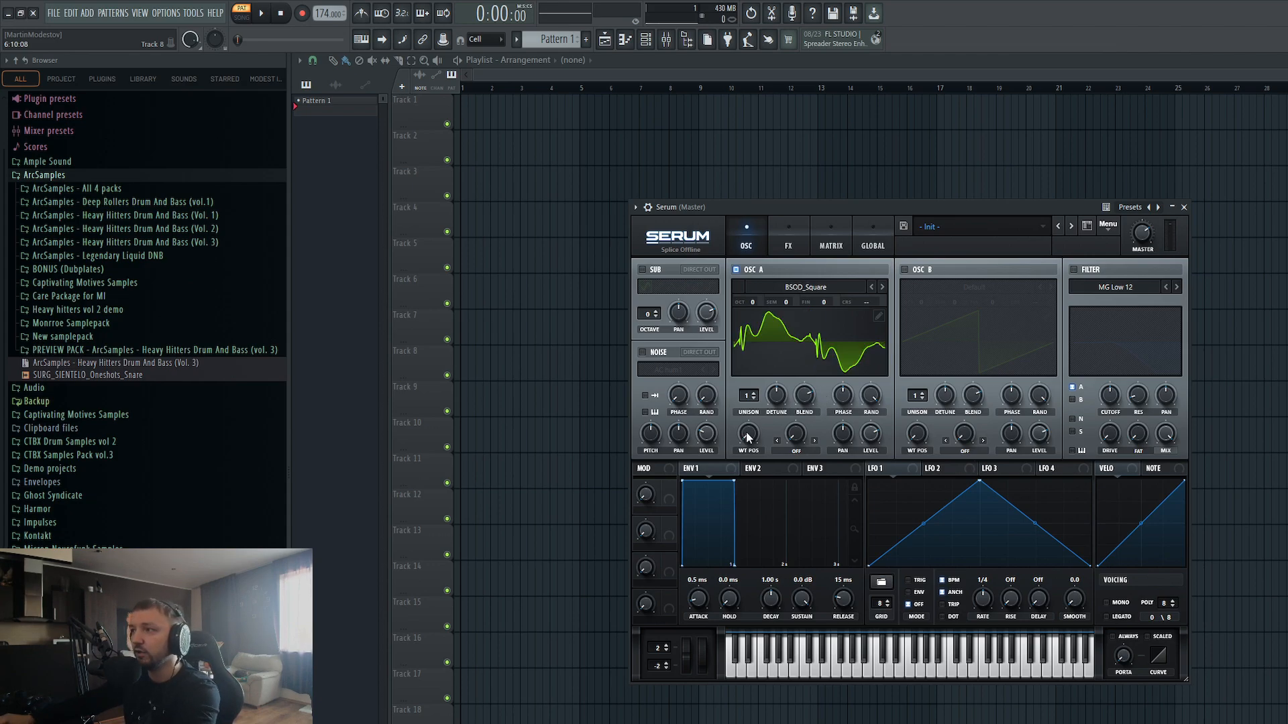
left_click_drag(749, 434, 764, 336)
left_click(365, 39)
key("v")
Step: Enable the noise oscillator at 0% level and apply FM (Noise) warp to oscillator A
left_click(642, 352)
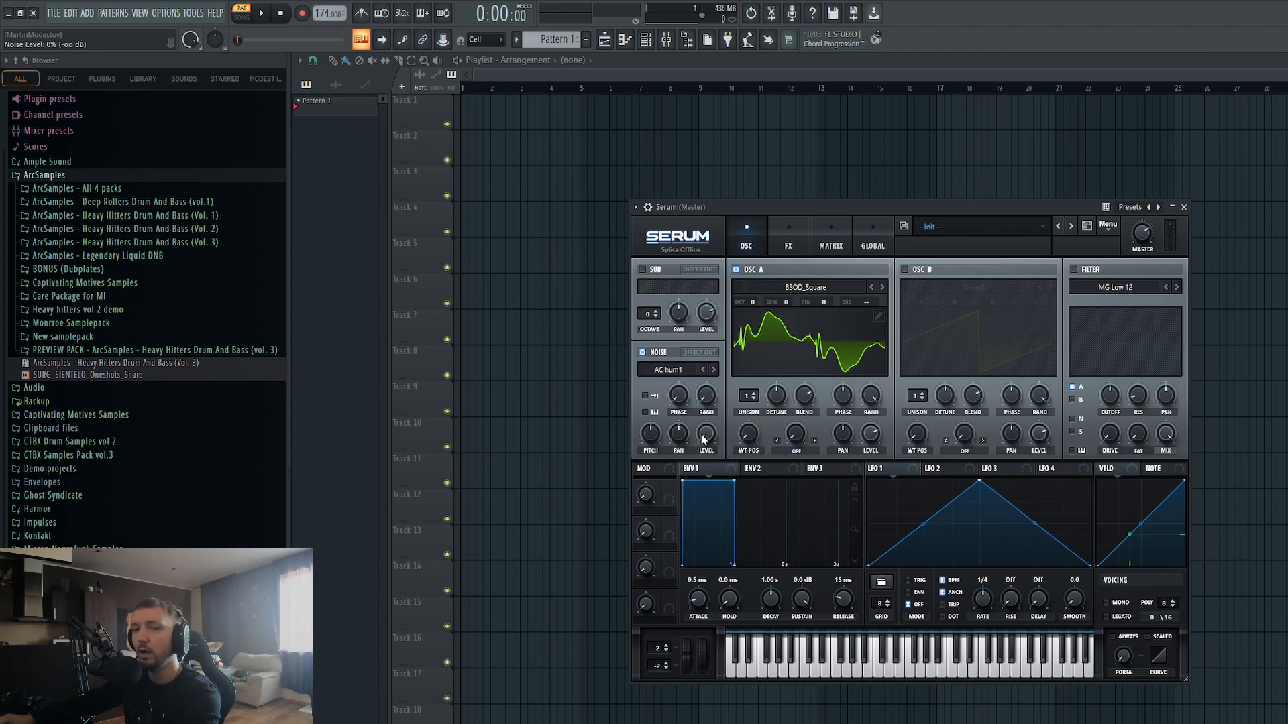
left_click(808, 452)
left_click(841, 720)
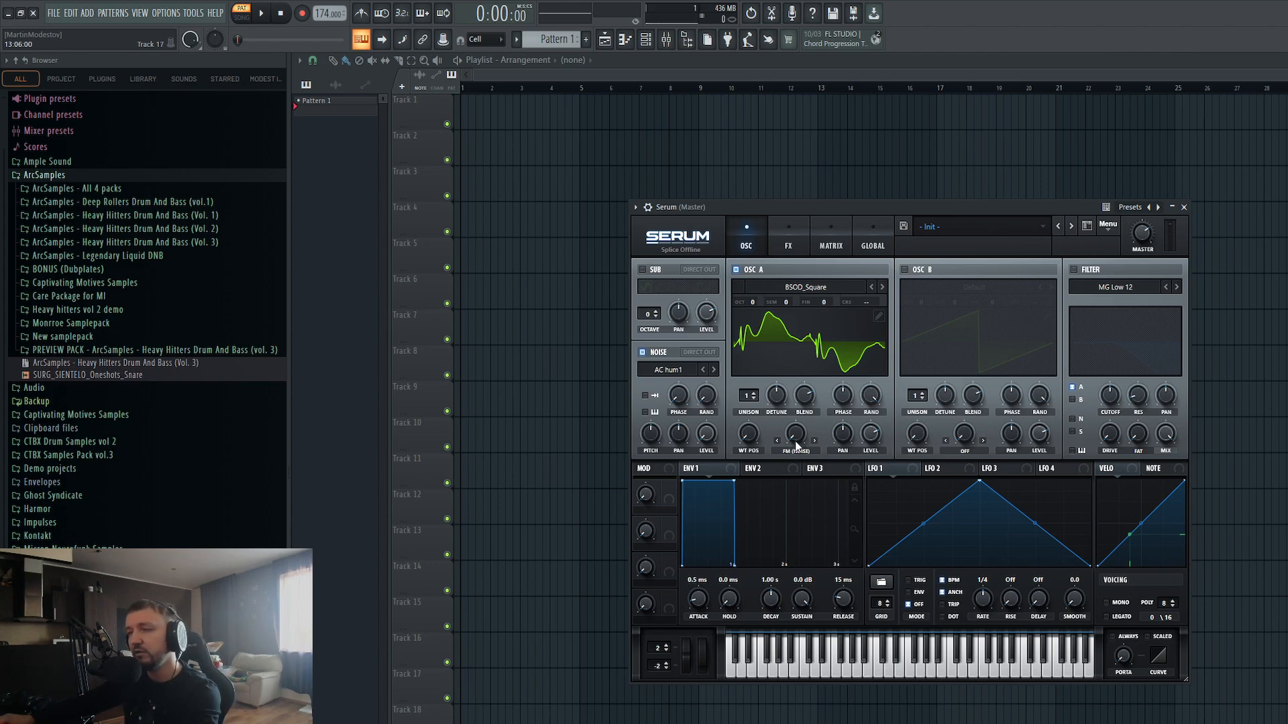
left_click_drag(799, 437, 809, 369)
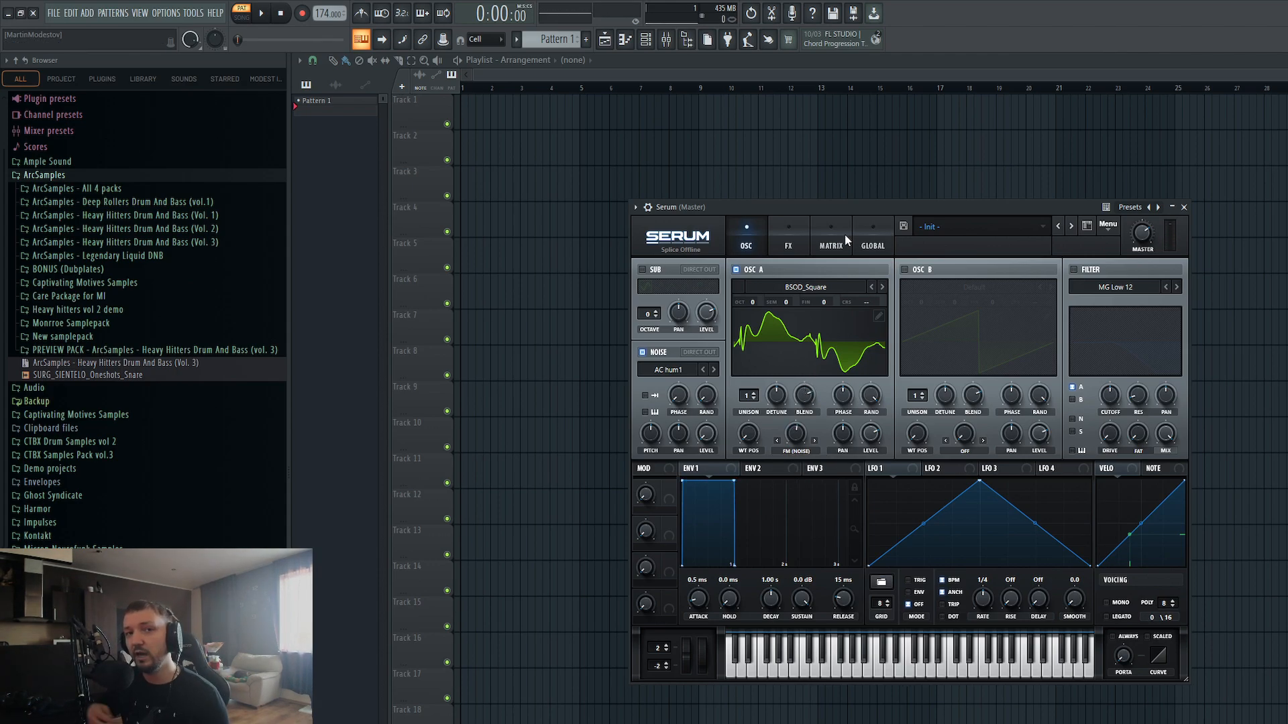
Step: Enable oscillator B with the Default wavetable, set its unison to 16 voices and audition a note
left_click(909, 269)
key("v")
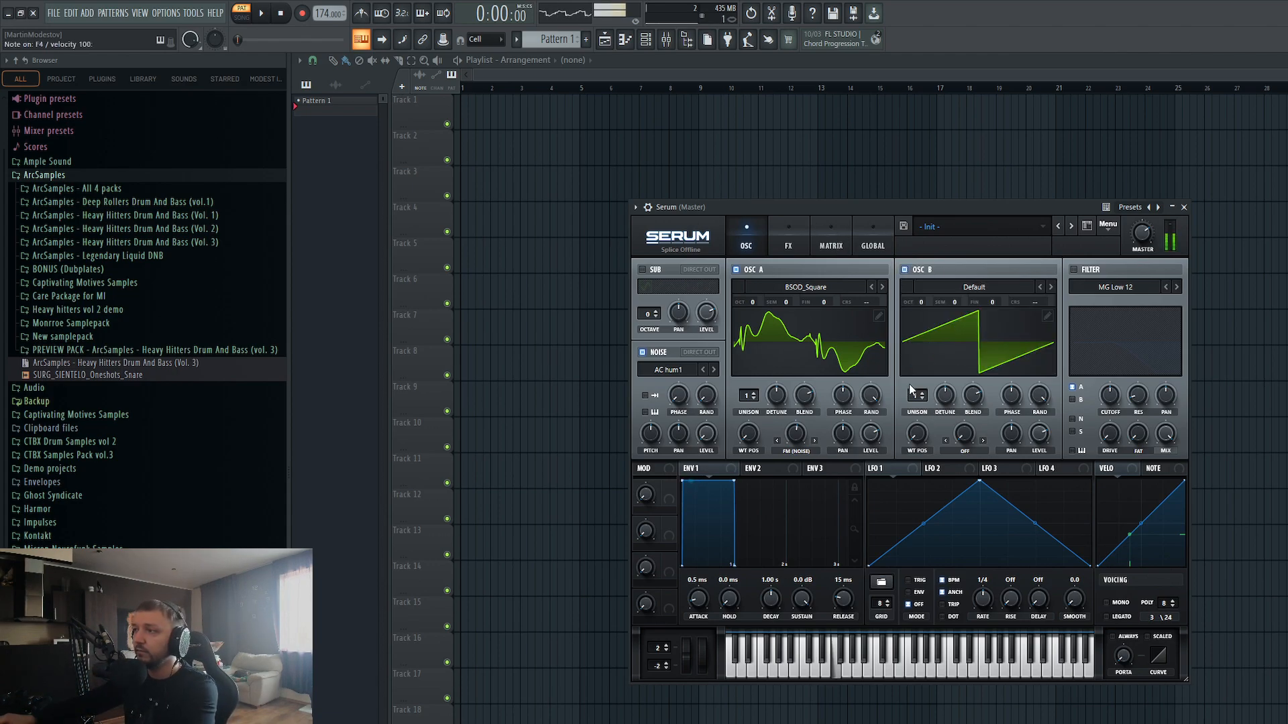
left_click(917, 401)
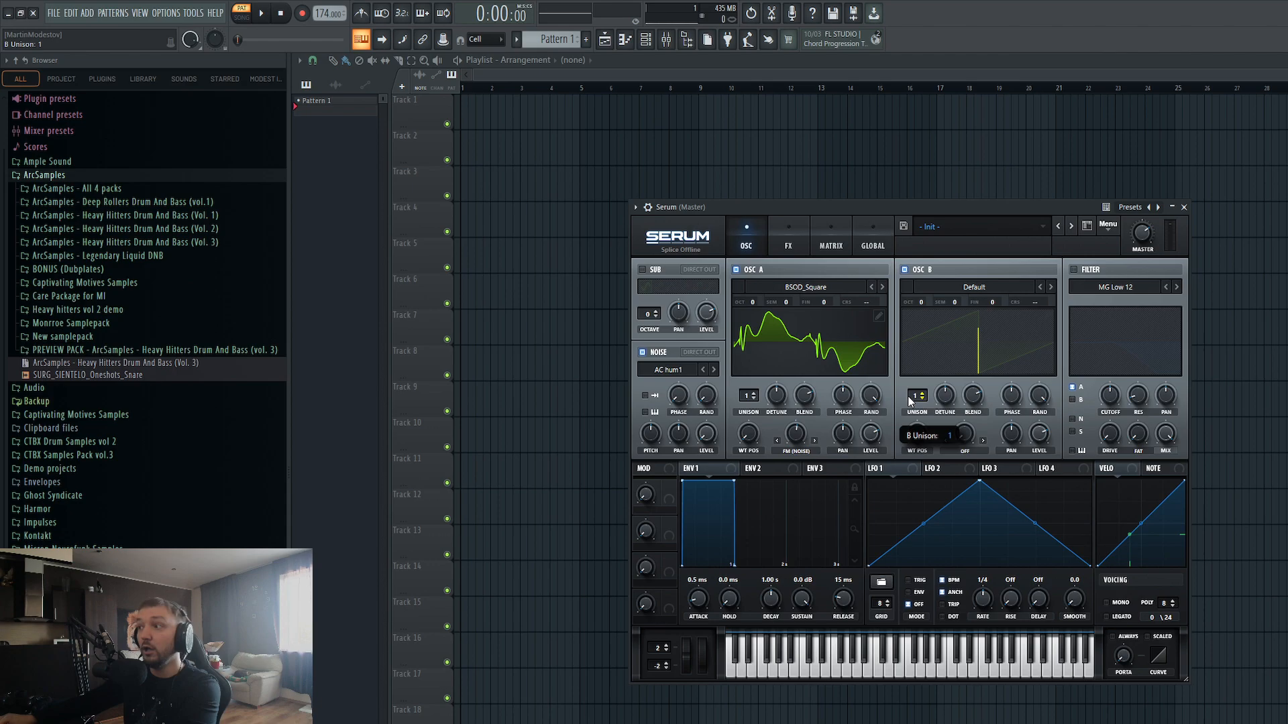
left_click_drag(910, 401, 929, 230)
key("v")
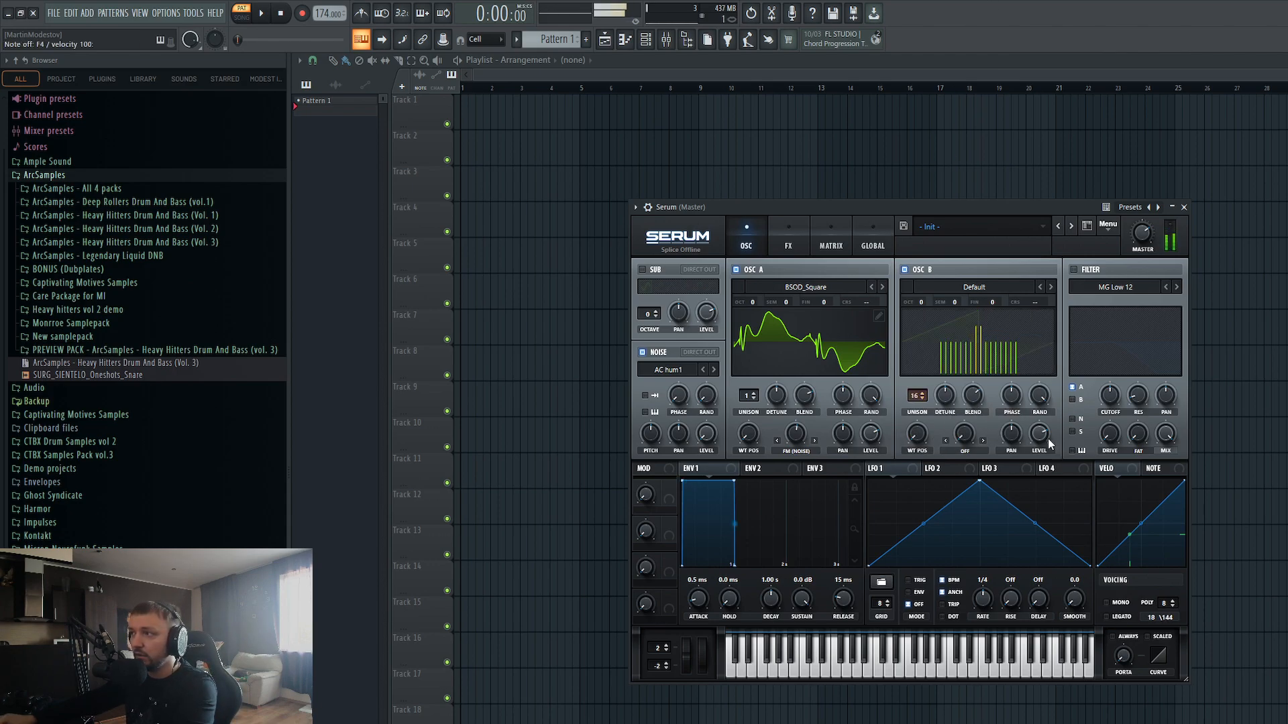
Step: Lower oscillator B's level to about 43% and compare the sound with the oscillator off and on
mouse_move(1043, 436)
key("v")
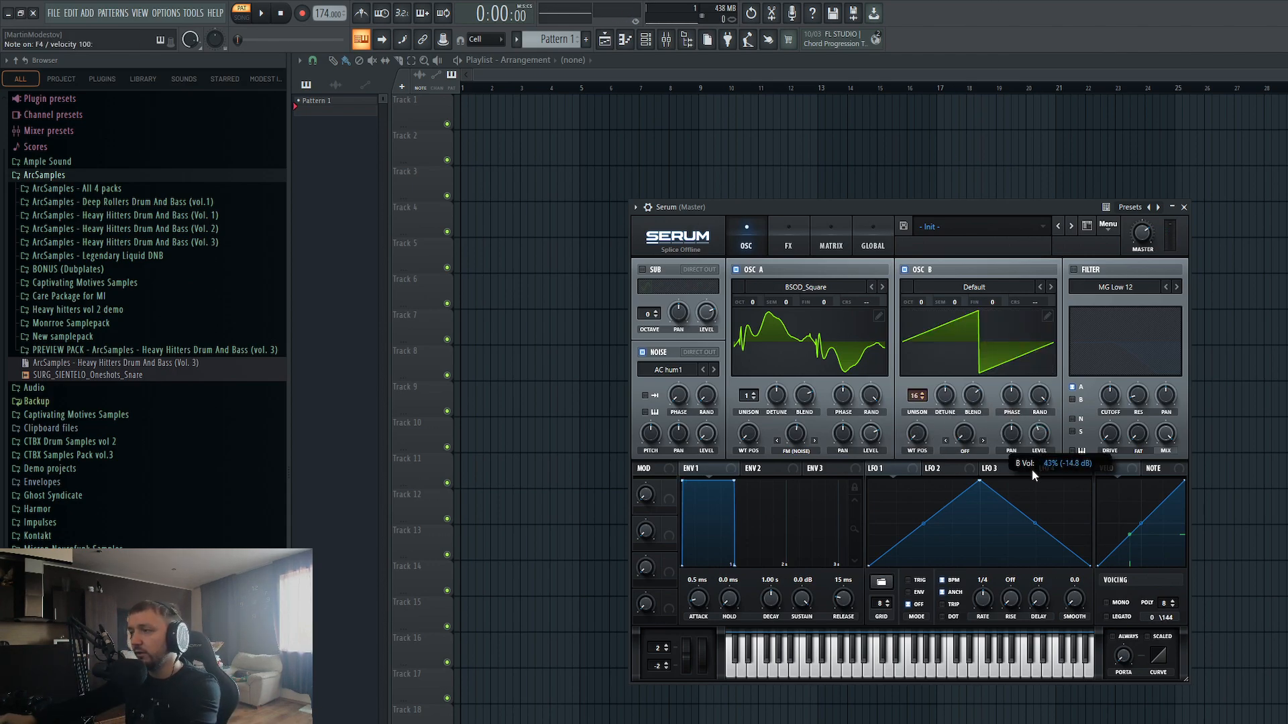
left_click(922, 272)
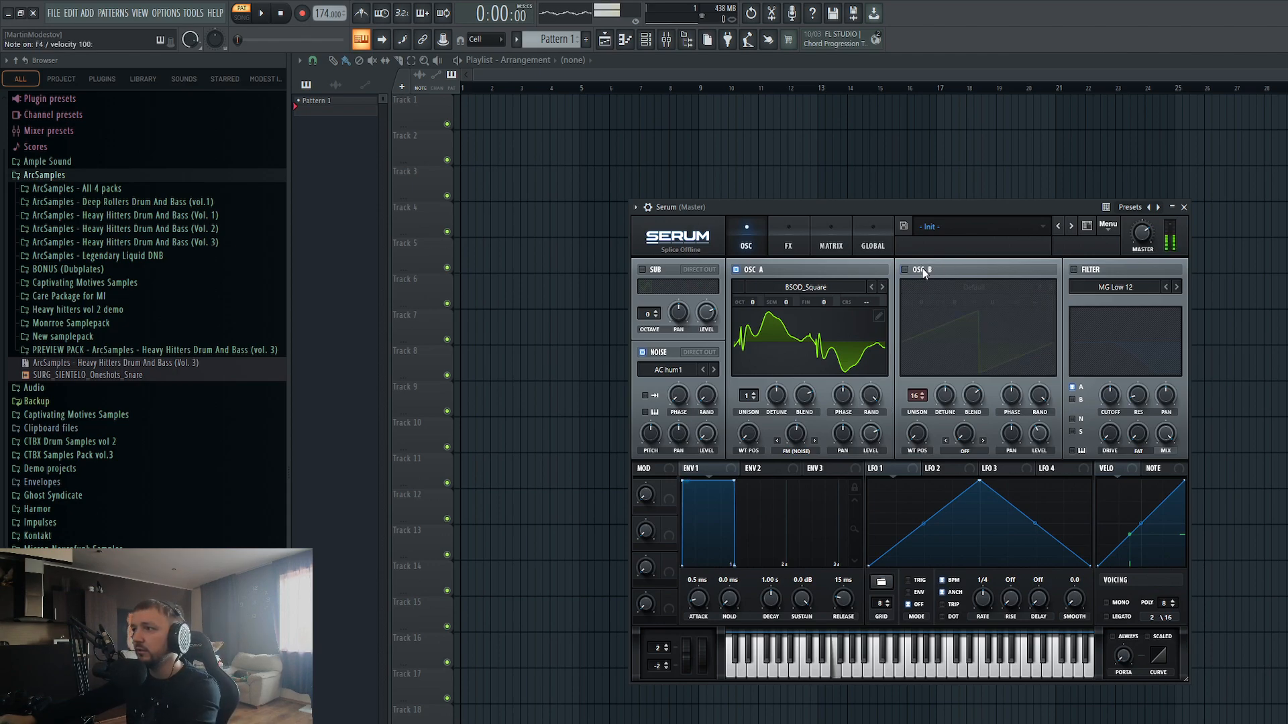
left_click(923, 271)
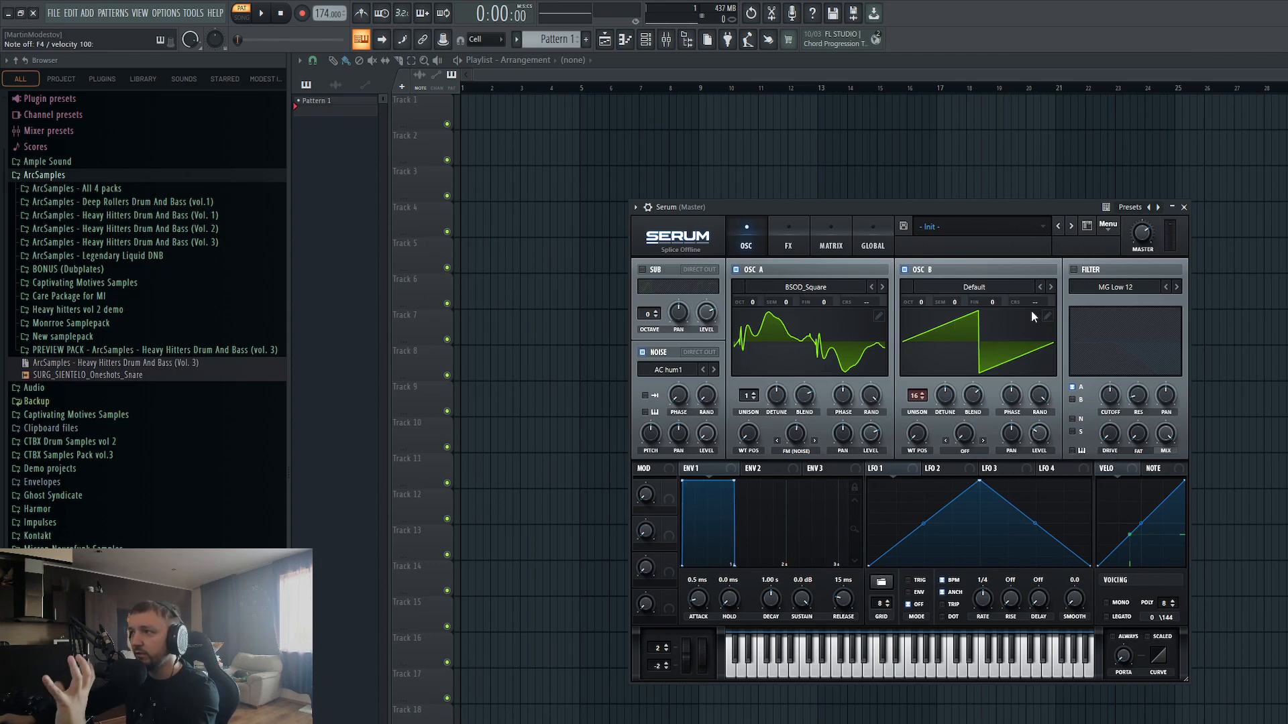
Step: Enable the sub oscillator with a Square shape and audition a note
left_click(644, 270)
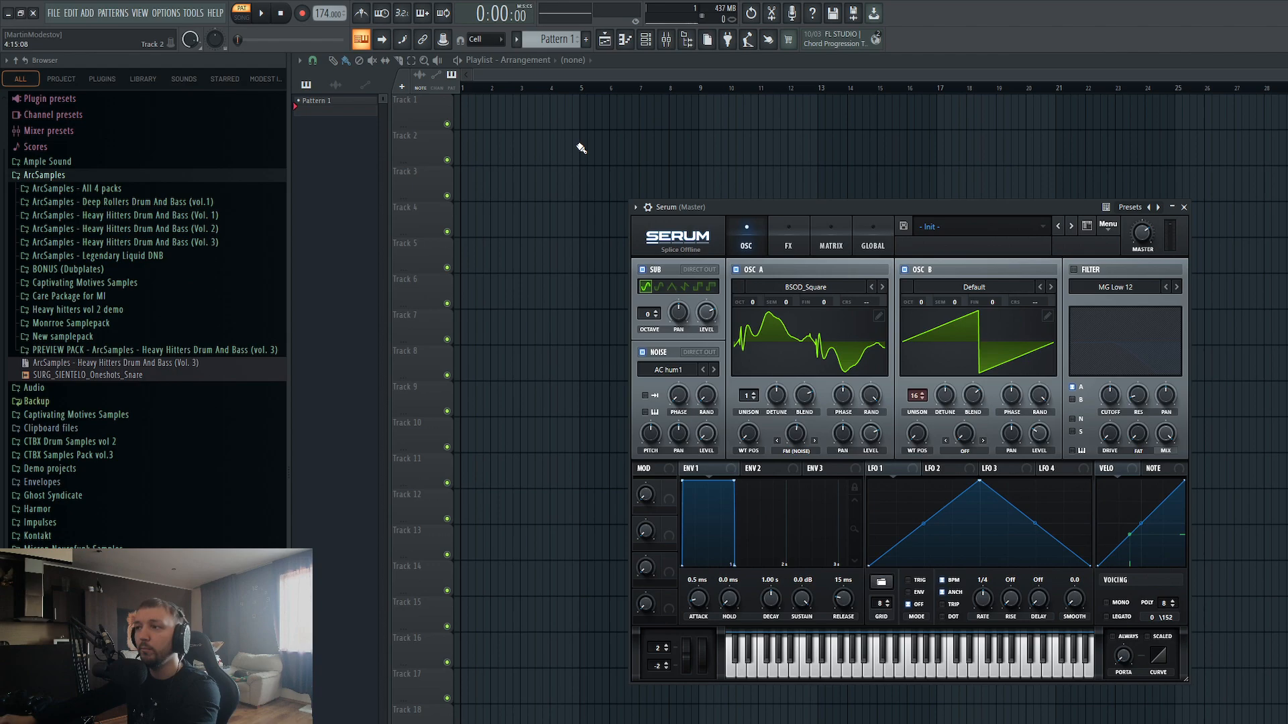
left_click(699, 286)
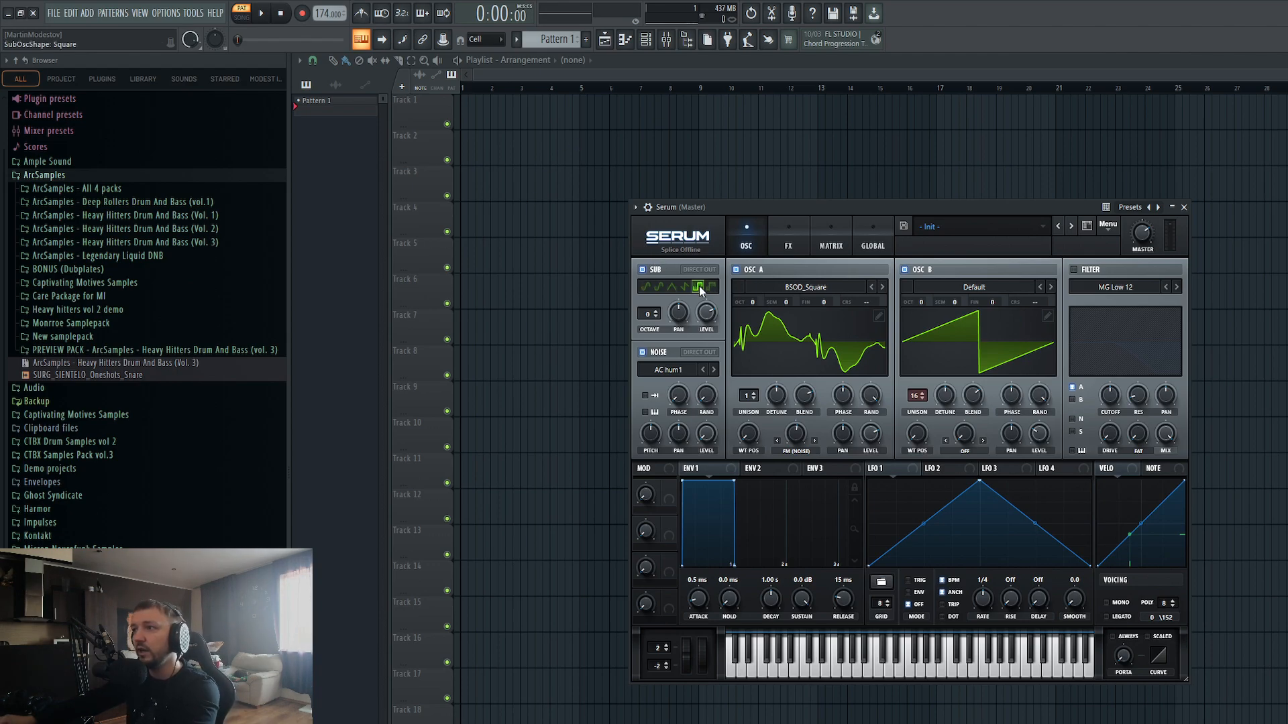
key("v")
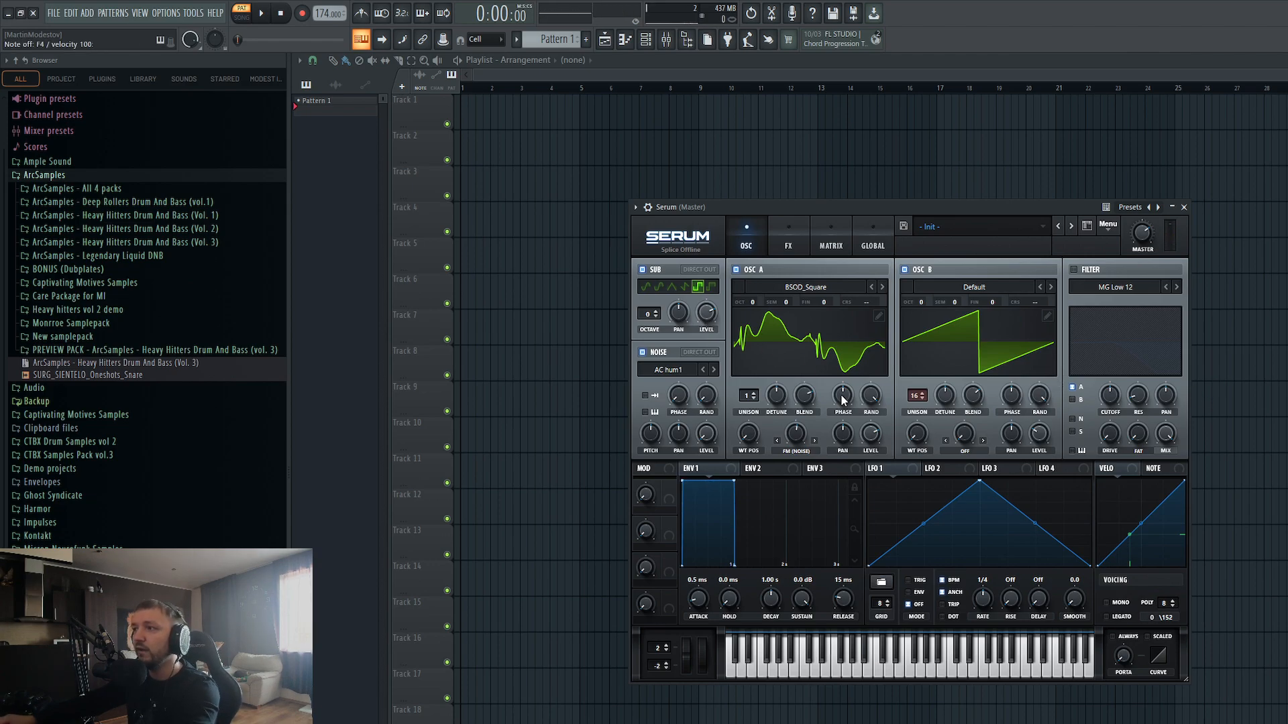
Step: Enable the filter, set its type to High 24 and route oscillator B through it along with oscillator A
left_click(1084, 270)
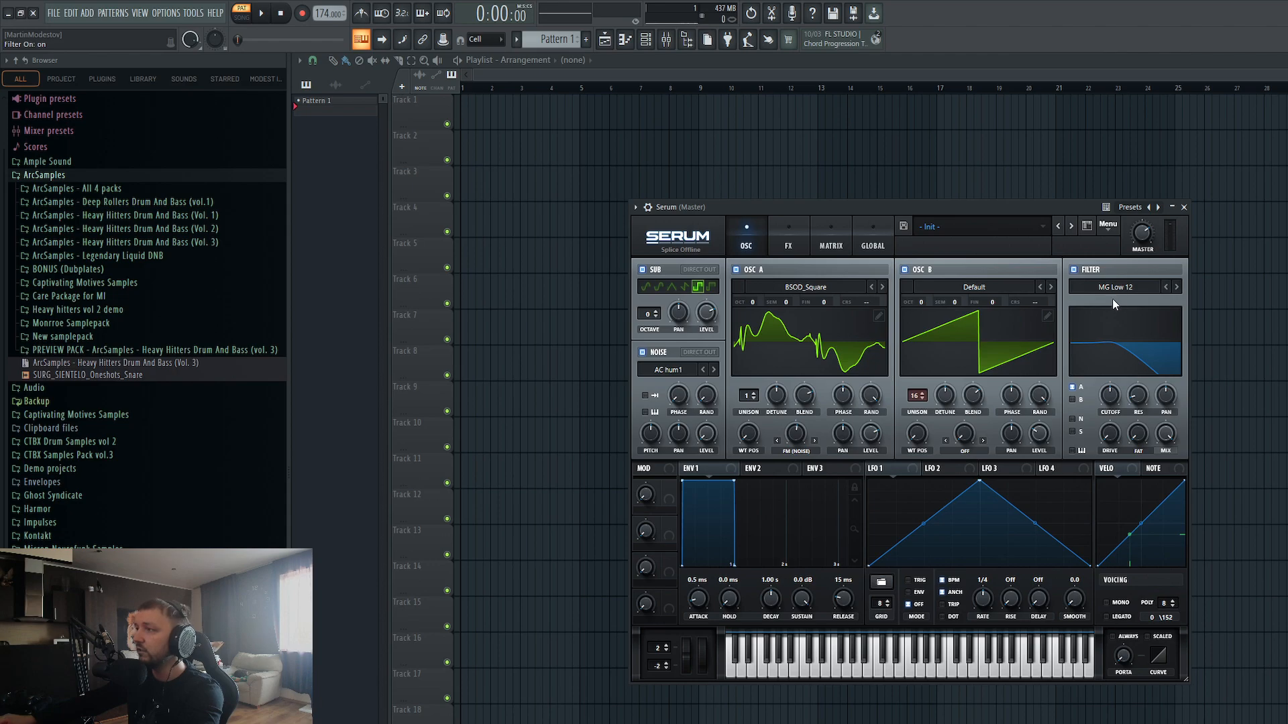
left_click(1202, 455)
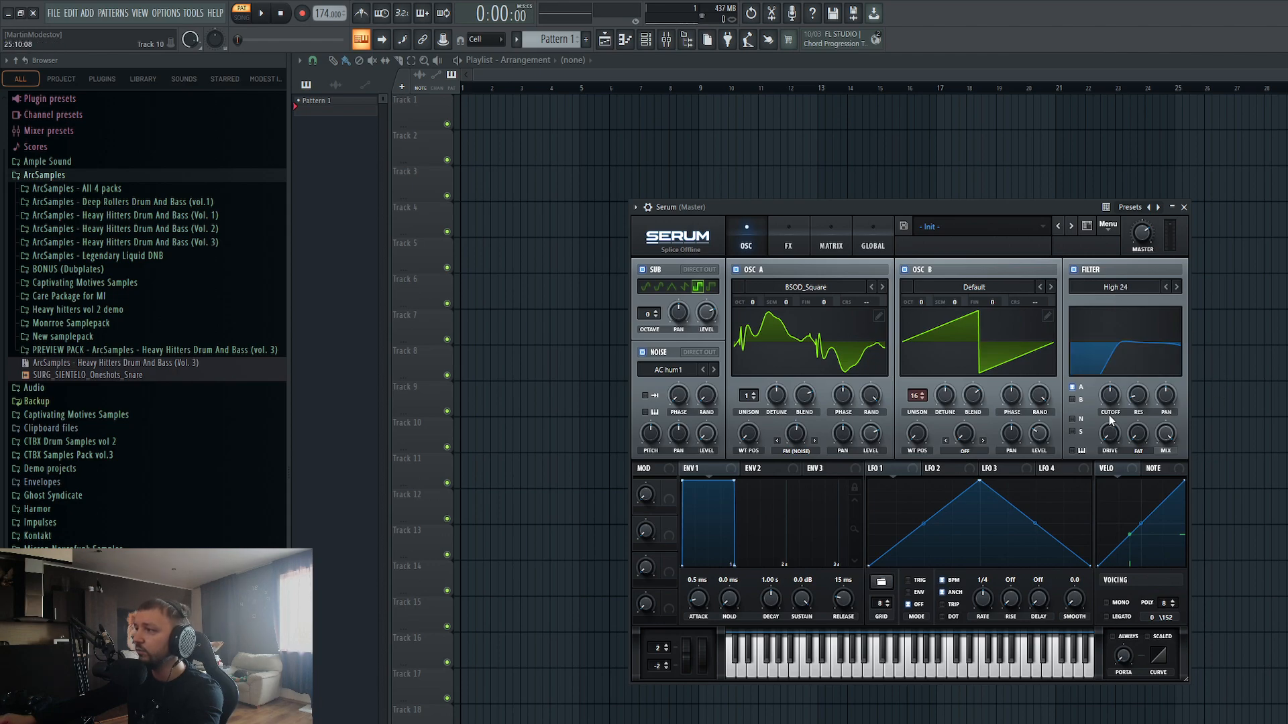
left_click(1072, 400)
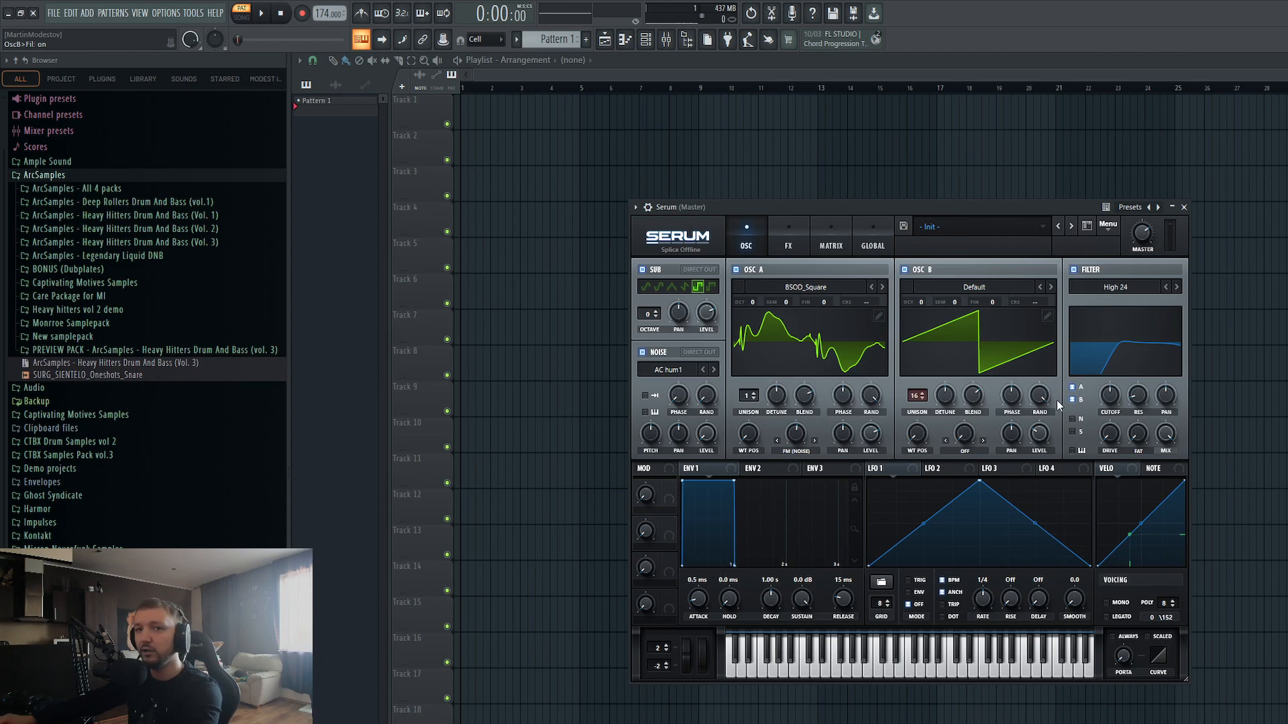
key("v")
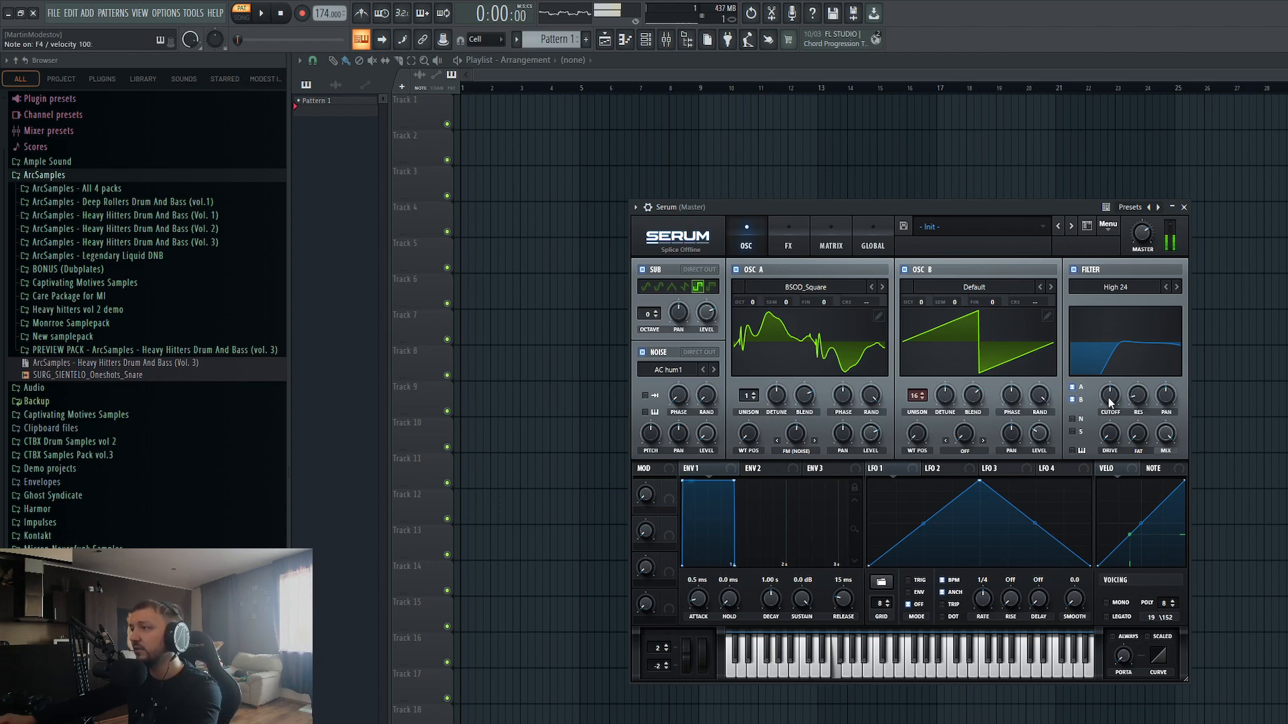
Step: Fine-tune the filter cutoff and oscillator A's level while auditioning notes
left_click_drag(1109, 401, 1112, 397)
key("v")
key("v")
mouse_move(872, 440)
left_mouse_down()
mouse_move(882, 410)
mouse_move(874, 437)
left_mouse_up()
key("v")
key("v")
key("r")
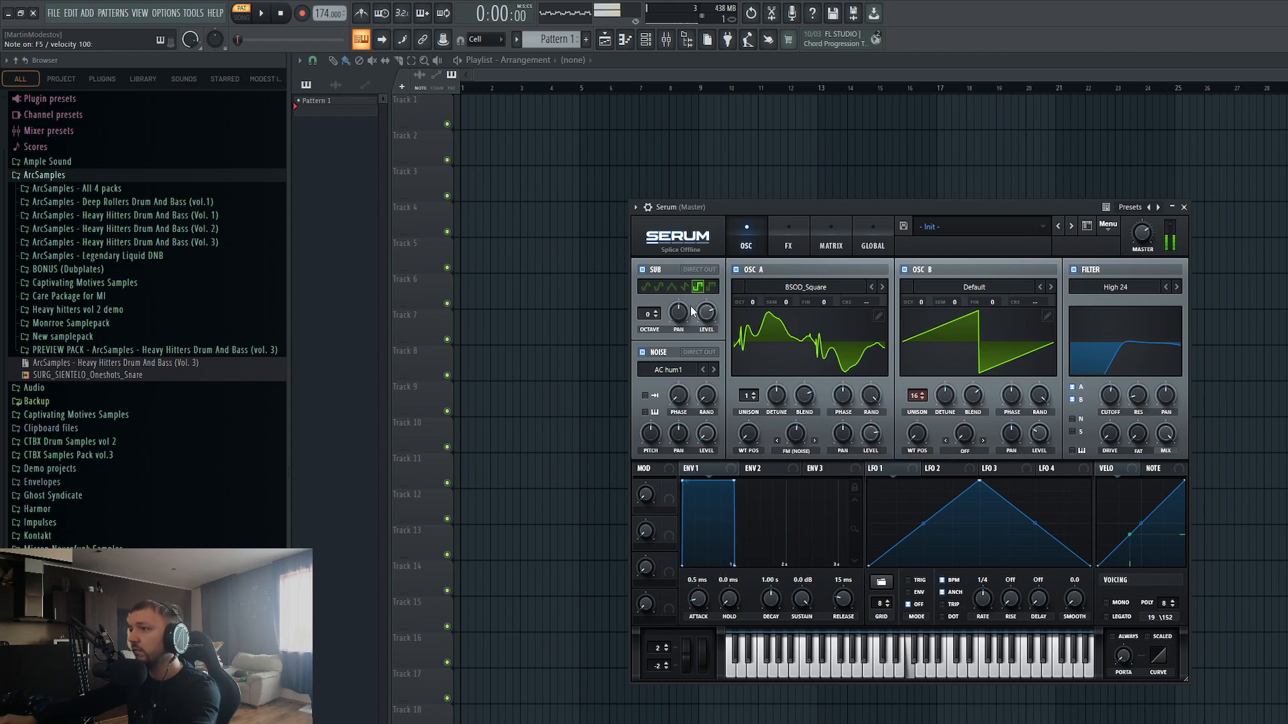
Step: Add a SoftClip distortion effect with the drive at 84% and audition a note
left_click(787, 247)
left_click(647, 292)
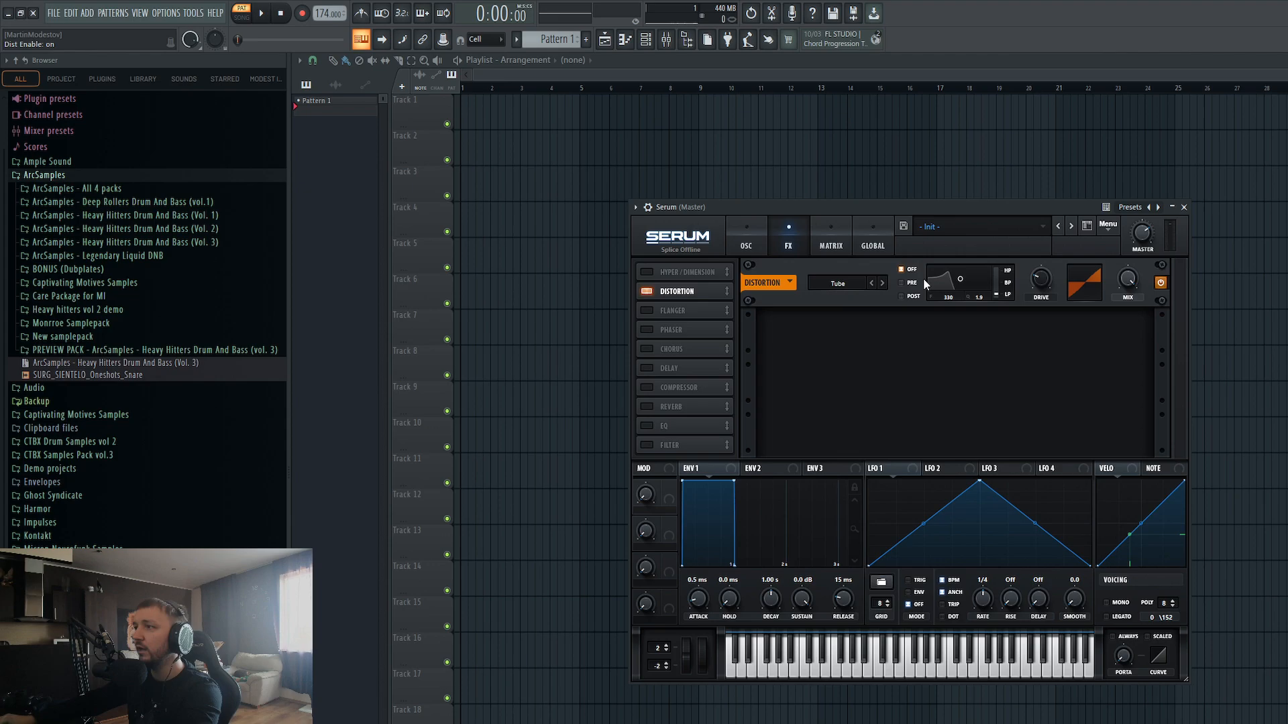
left_click(882, 283)
left_click_drag(1040, 278, 1044, 199)
key("v")
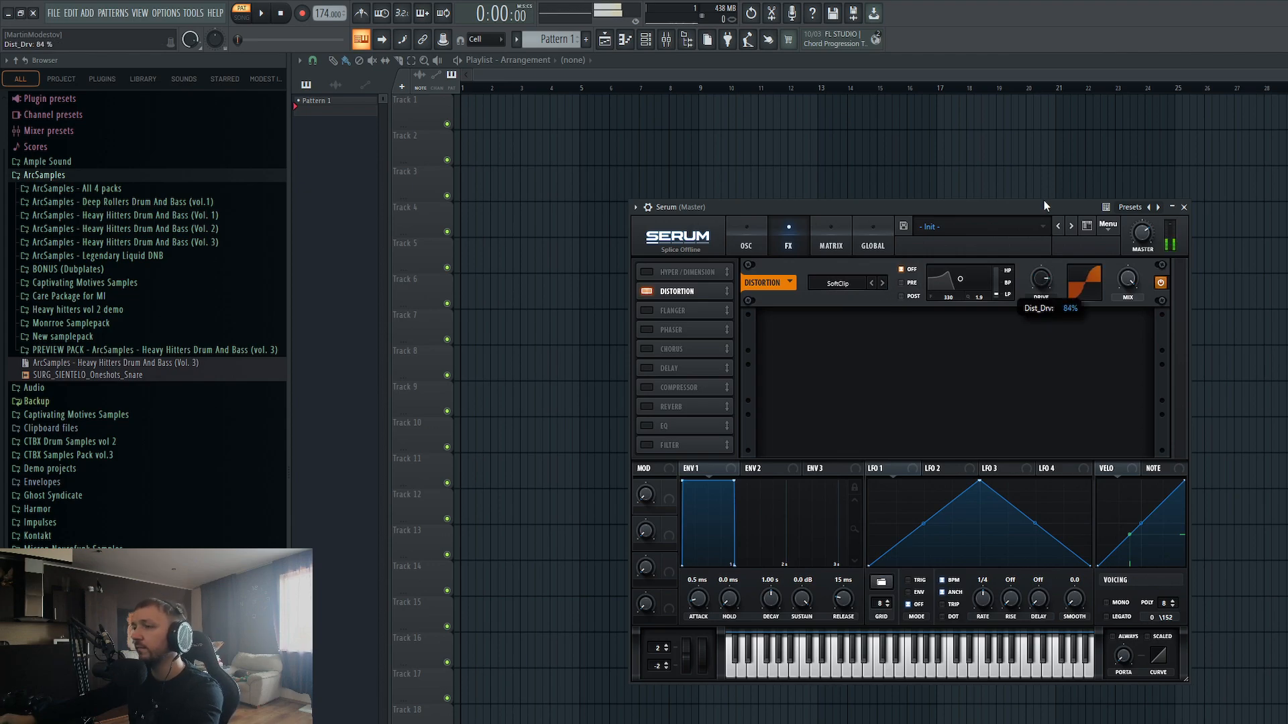
Step: Add a multiband compressor with a -12.9 dB threshold and set the synth's master volume to 54%
left_click(647, 387)
left_click(1009, 348)
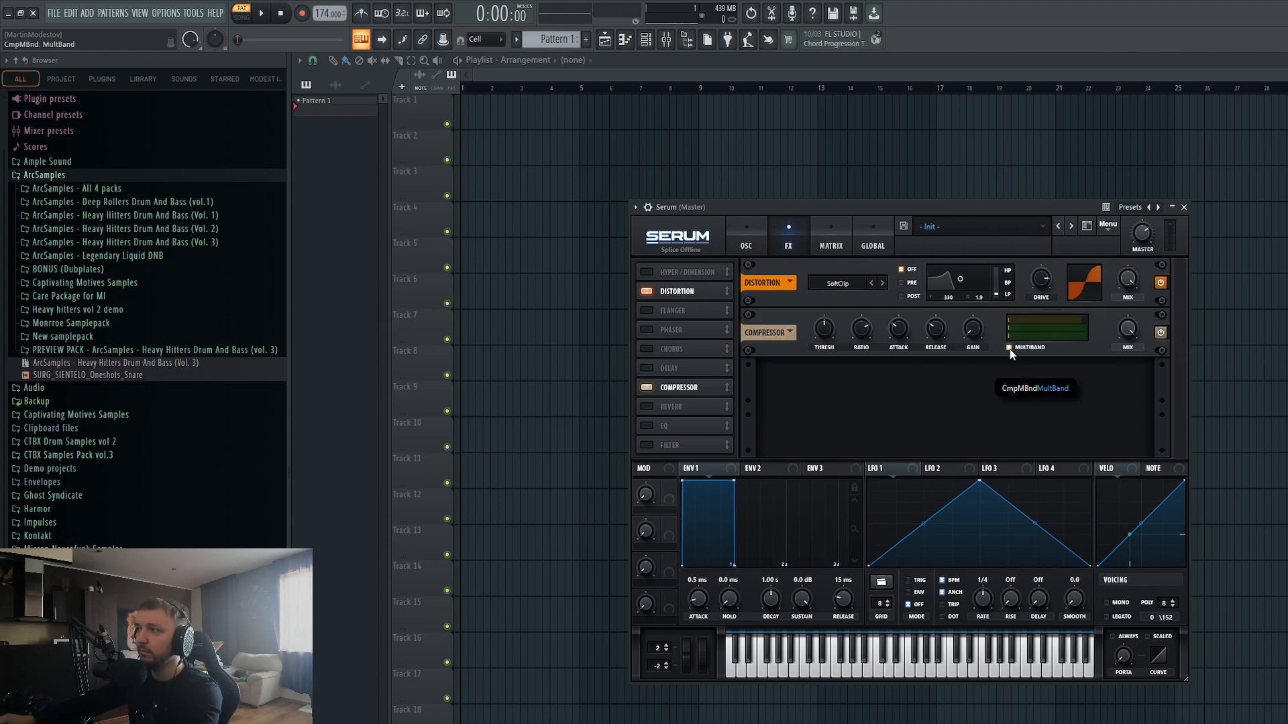
left_click_drag(825, 330, 844, 330)
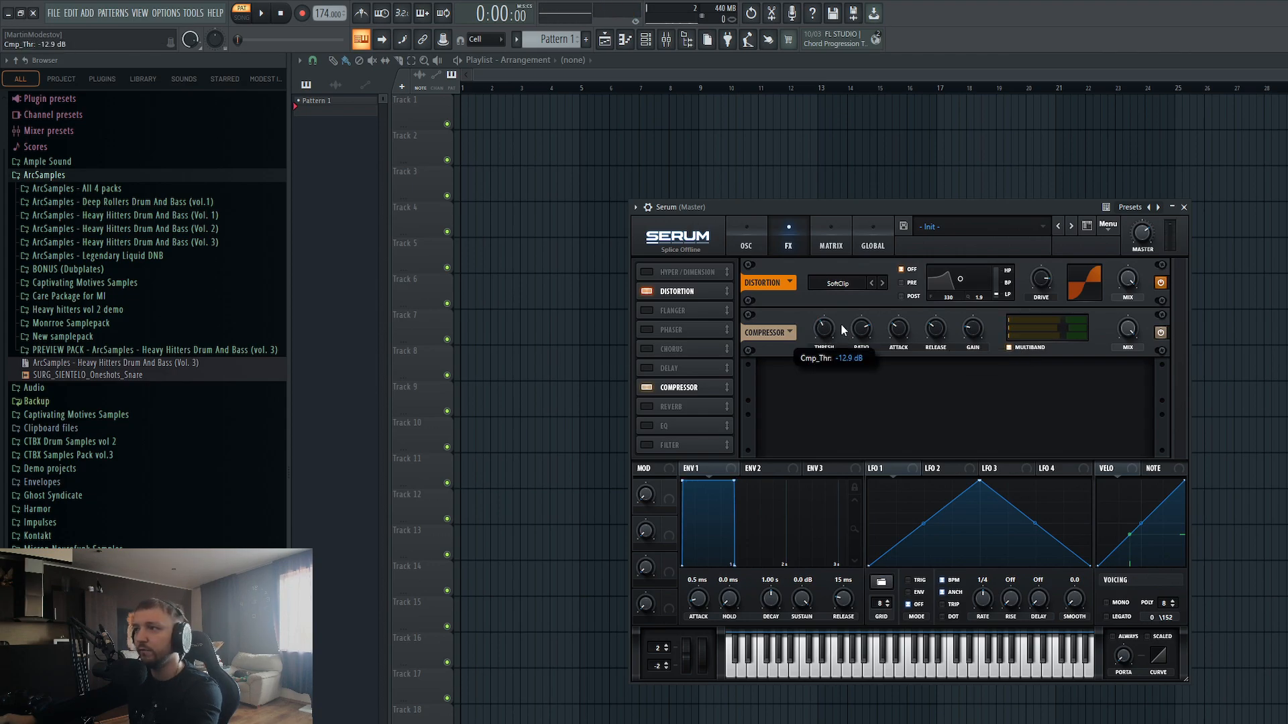
mouse_move(1140, 251)
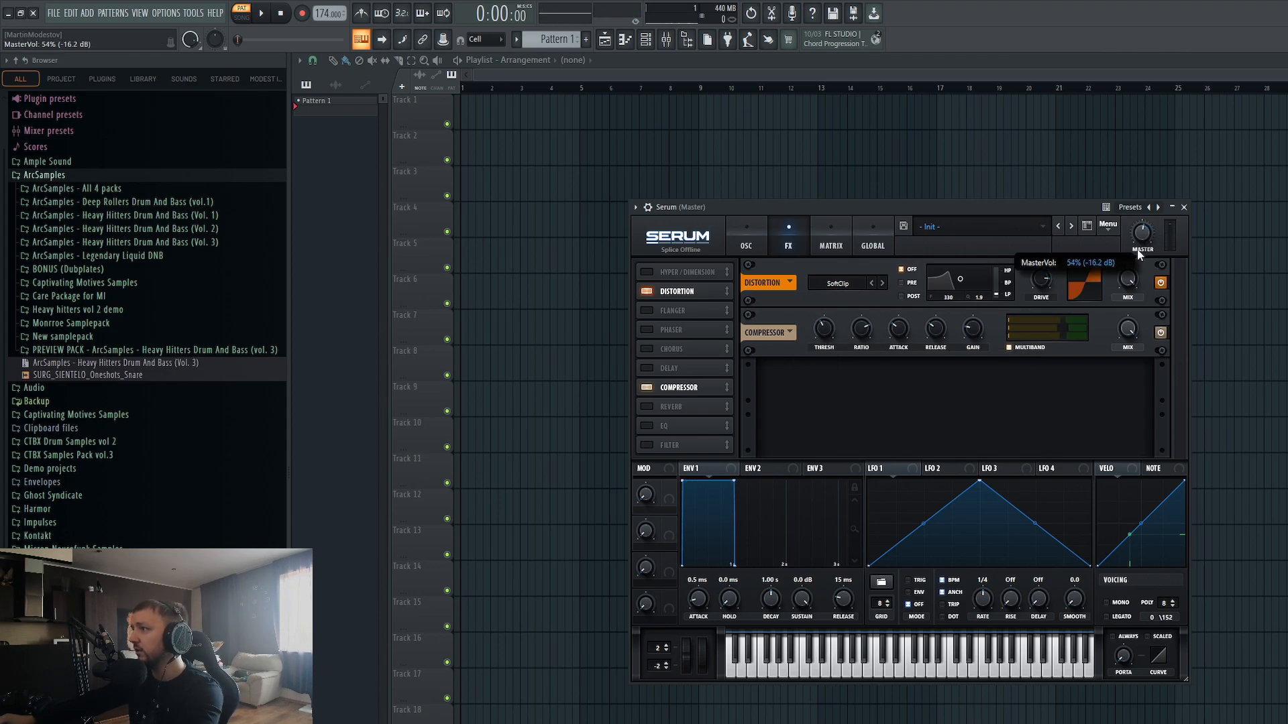
key("v")
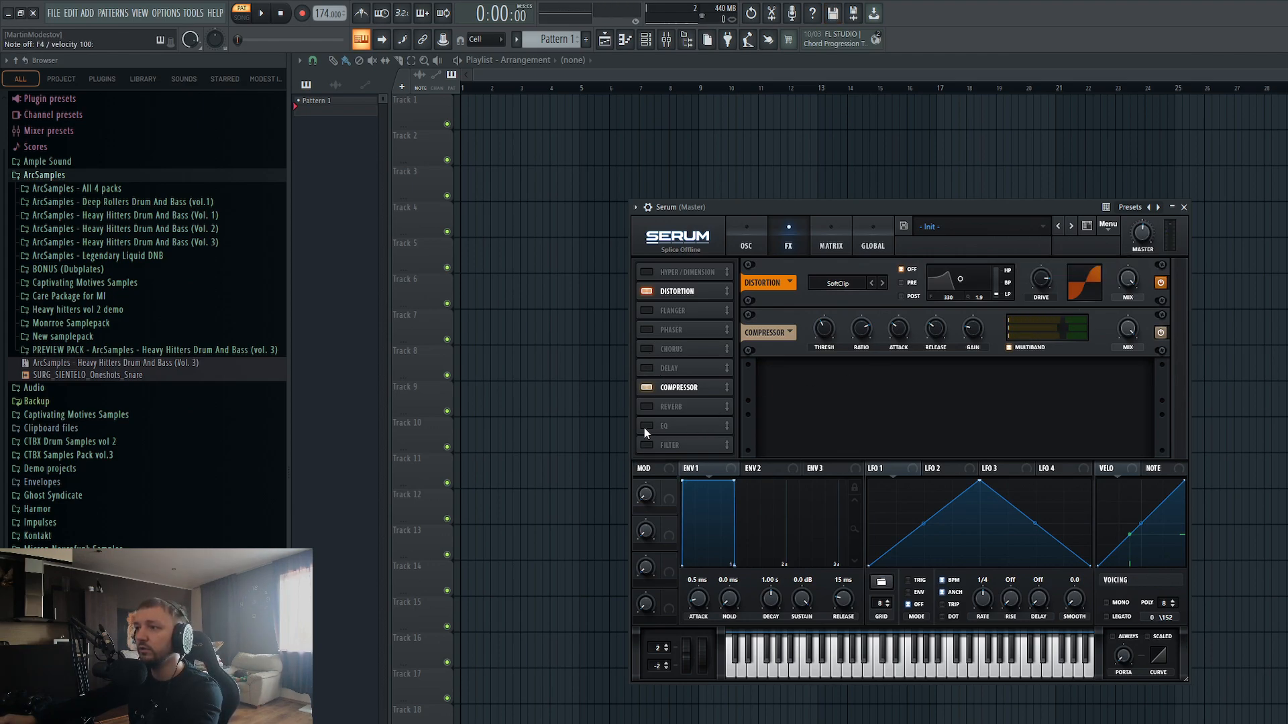
Step: Add a ping-pong delay after the compressor, set its filter to 209 with bandwidth 0.8, and adjust its mix
left_click(646, 368)
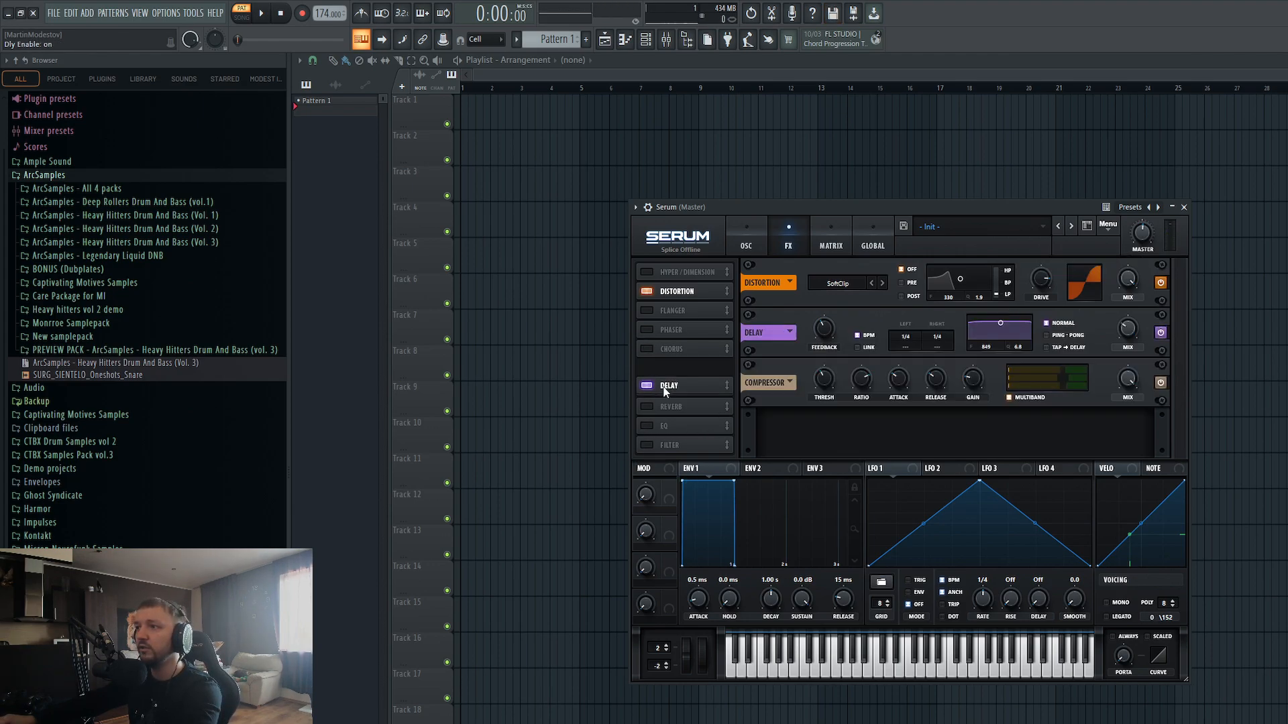
left_click_drag(1005, 372, 987, 396)
left_click(1058, 385)
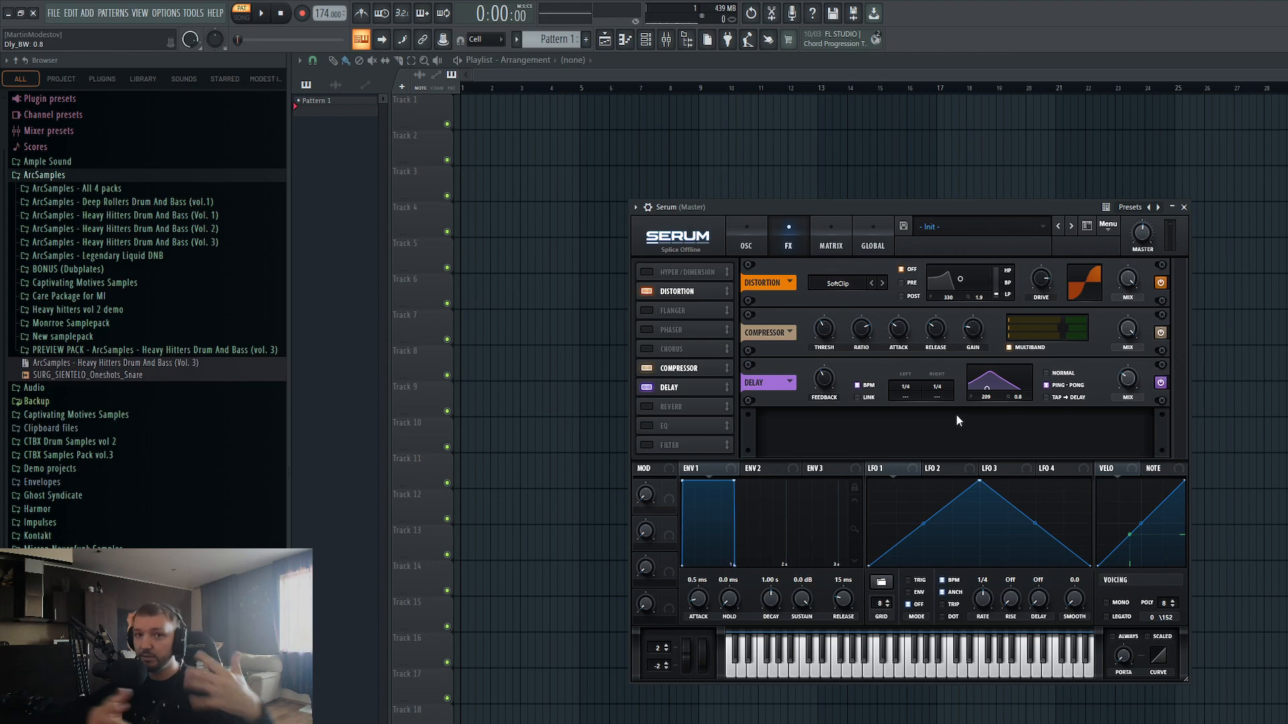
left_click(1130, 381)
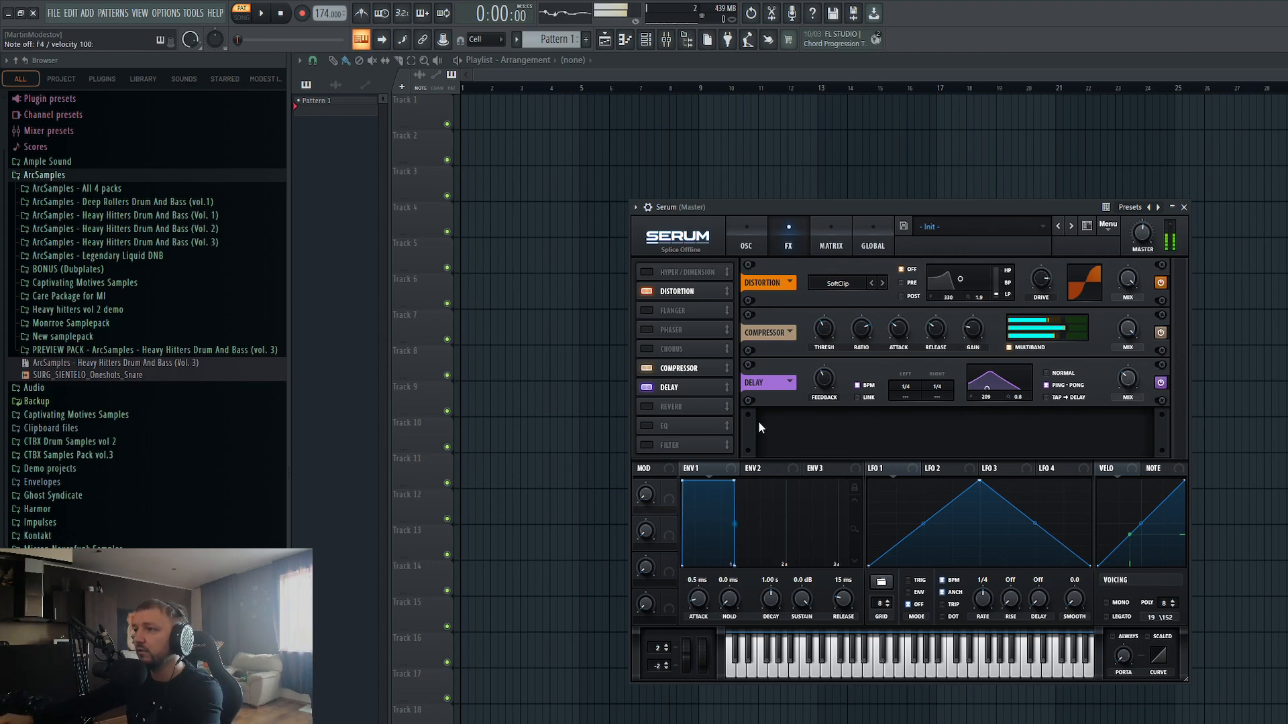
Step: Add a Hall reverb with the mix at 31% and adjust its low cut and size
left_click(647, 407)
left_click(1128, 426)
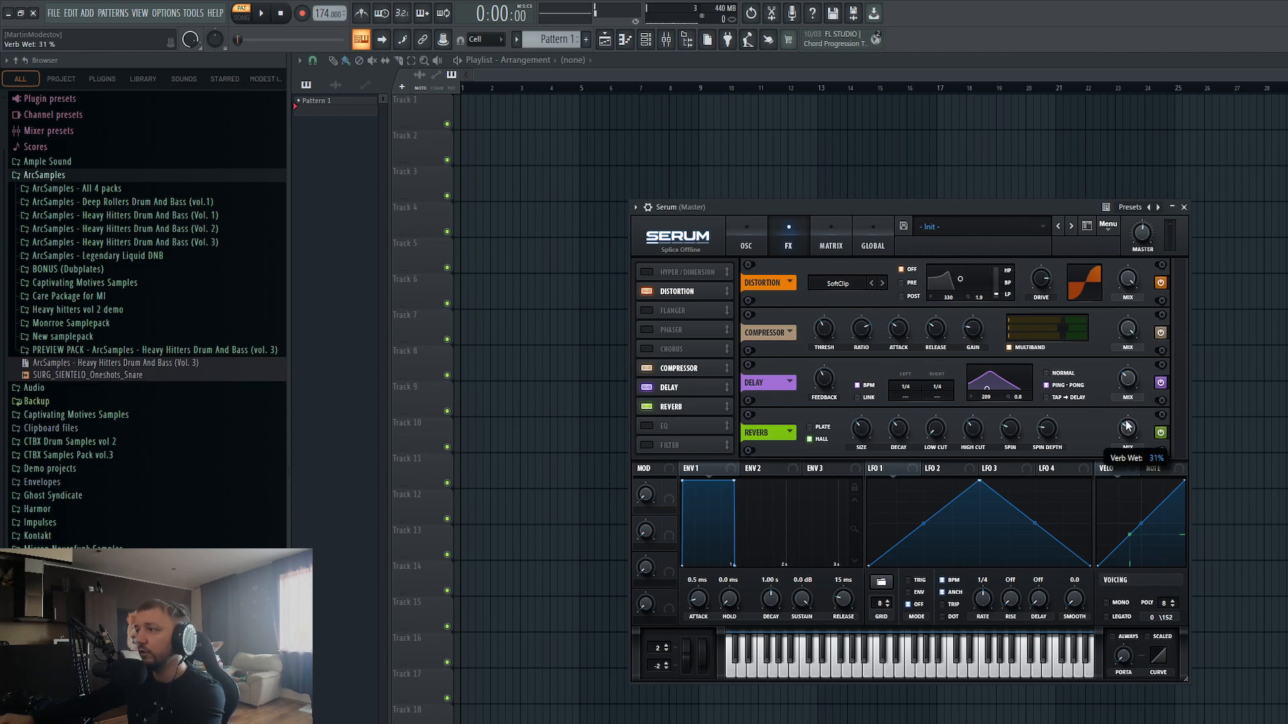
left_click_drag(931, 439, 888, 426)
left_click(864, 429)
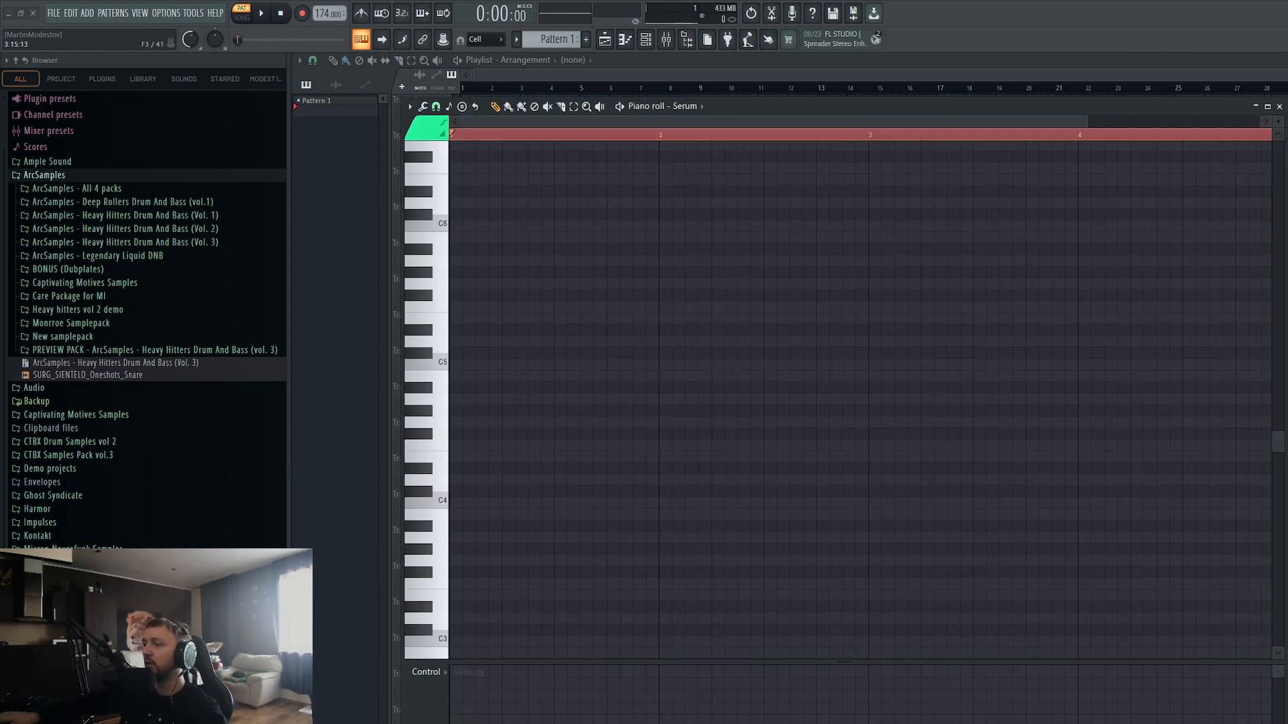
Step: Stack short F4, G#4, C5, F5 and G#5 notes at the start of Serum's piano roll and play the chord
key("F7")
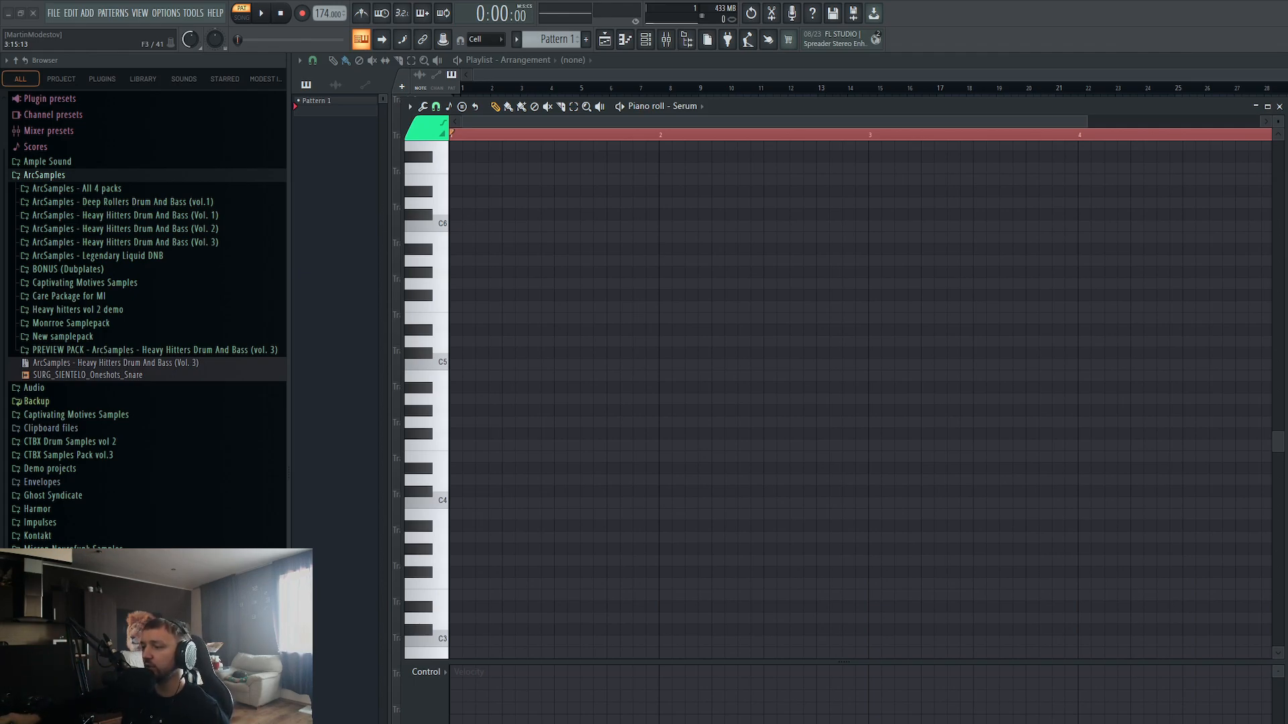
left_click(469, 446)
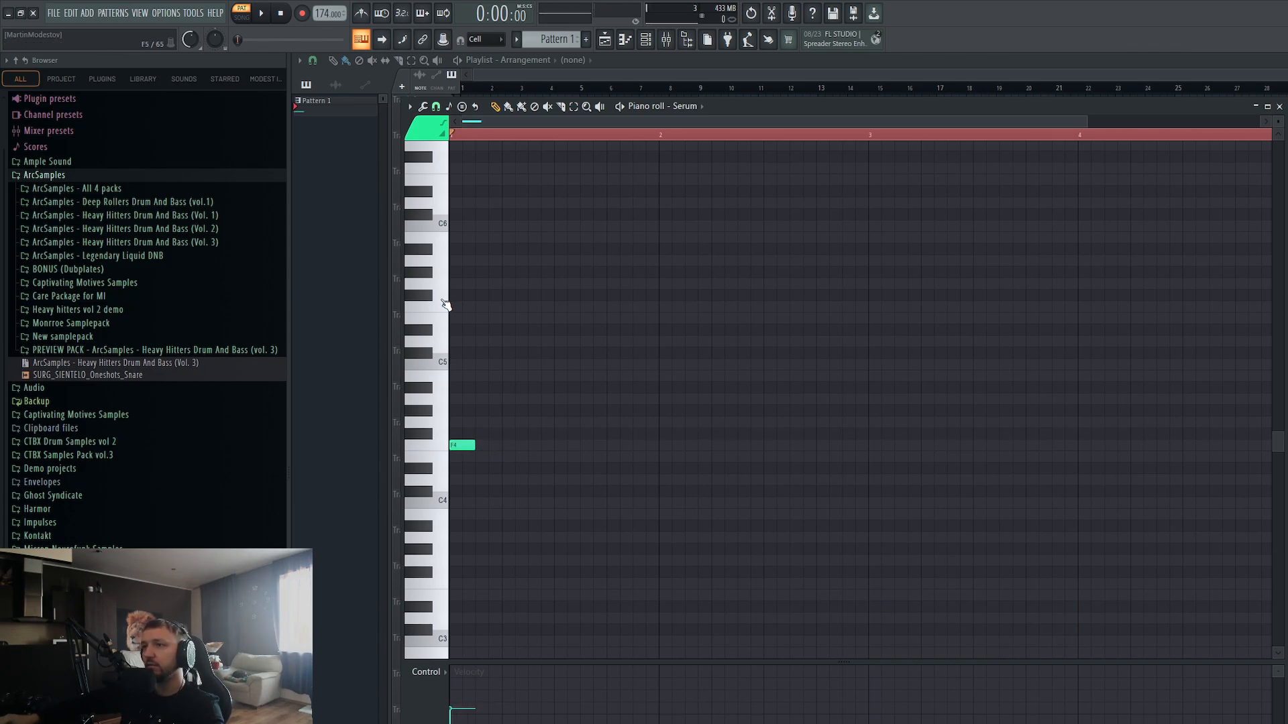
left_click(463, 273)
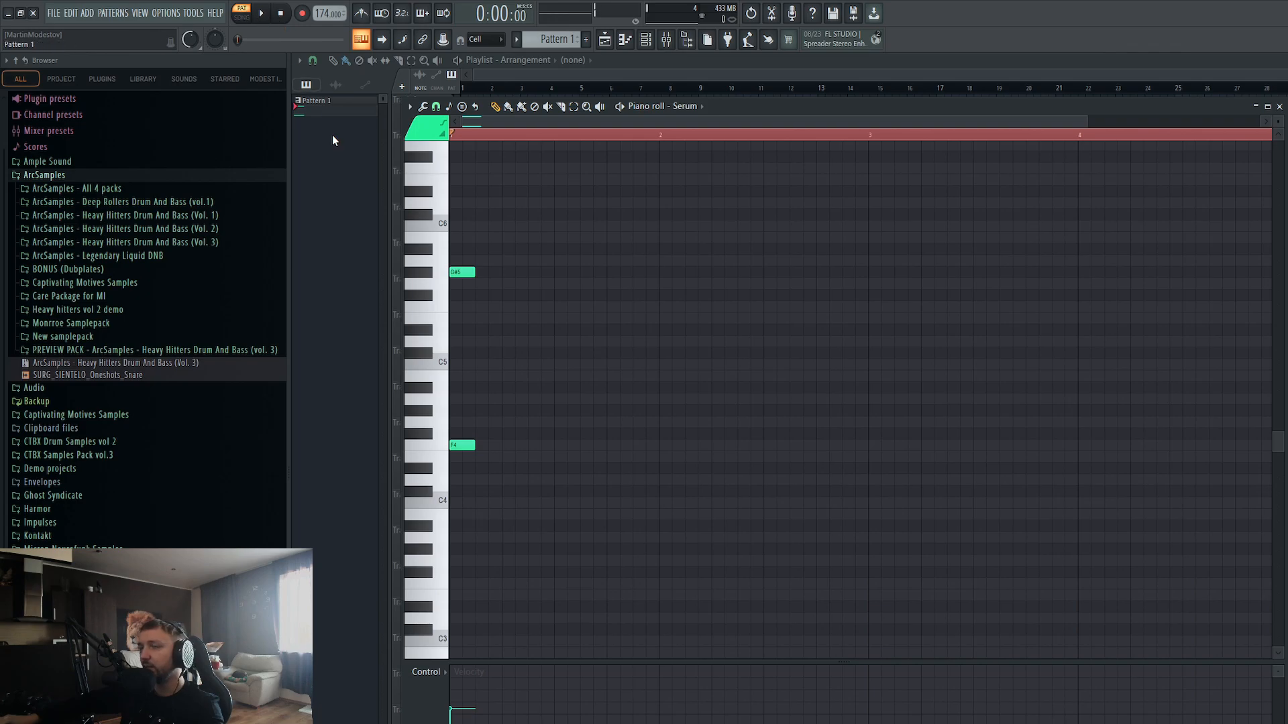
left_click(463, 307)
mouse_move(472, 354)
left_mouse_down()
mouse_move(469, 341)
mouse_move(470, 364)
left_mouse_up()
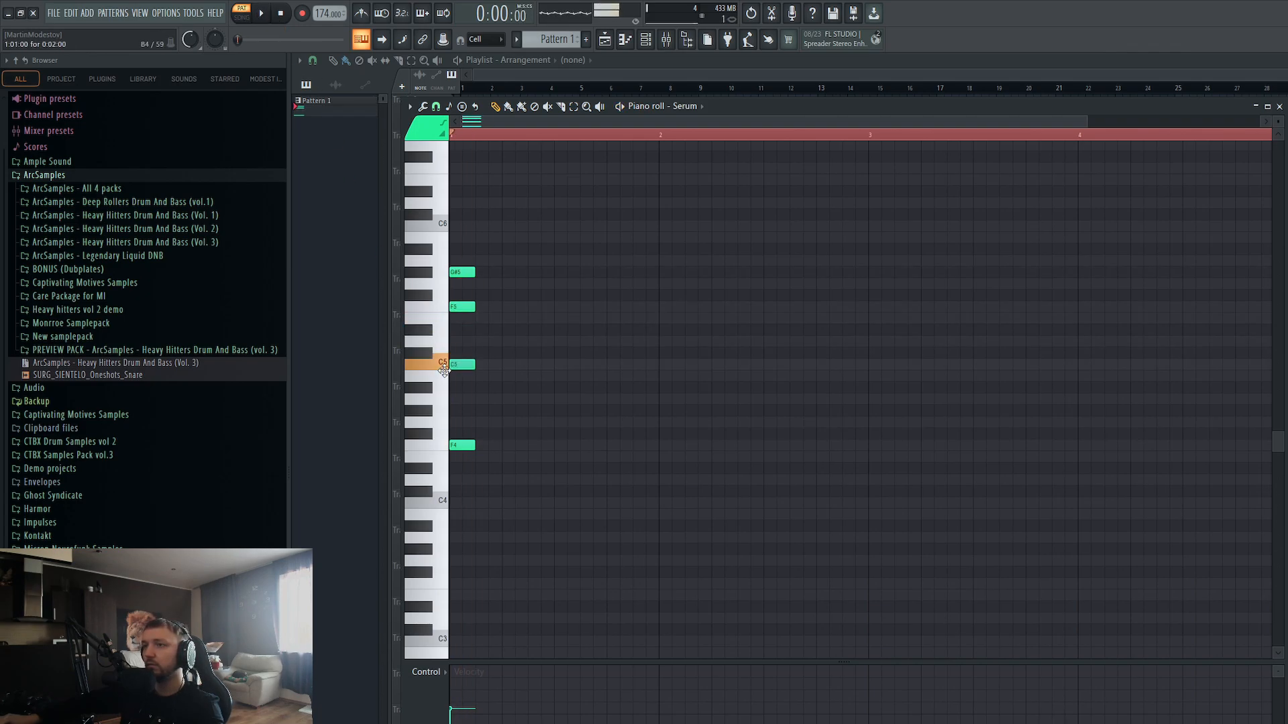
key("space")
left_click(469, 409)
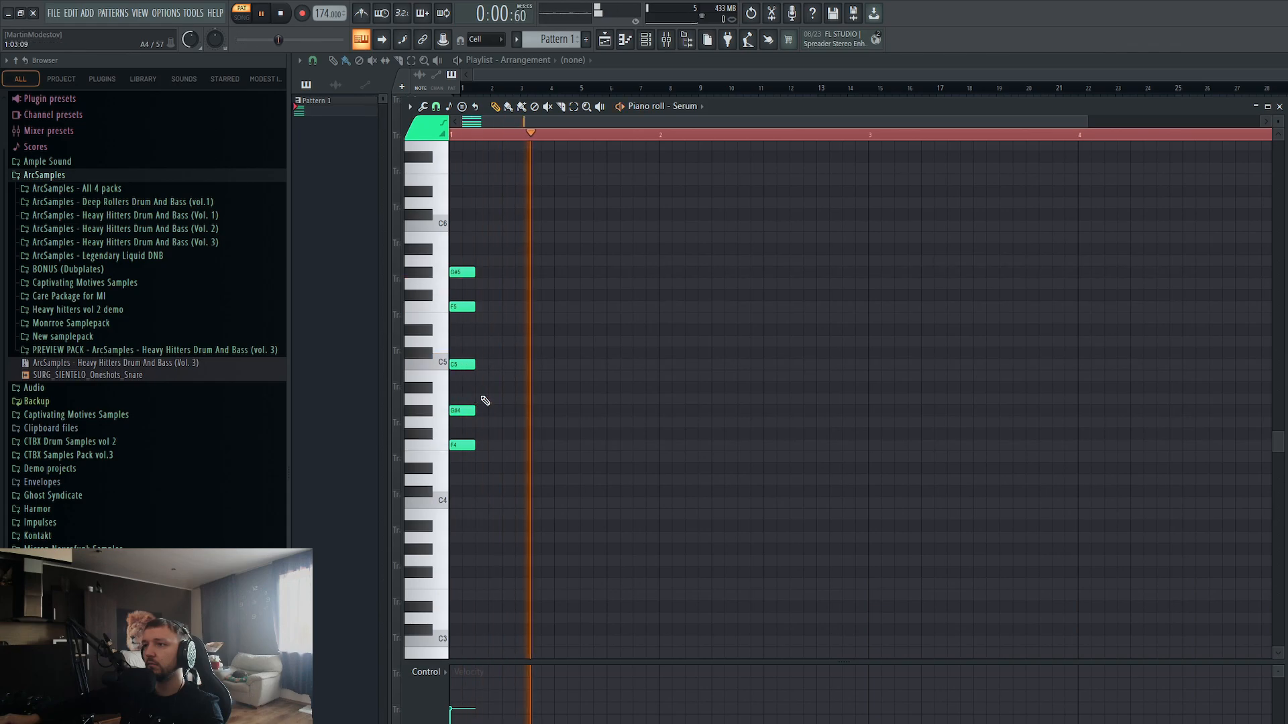
Step: Add short A#4 and D#5 notes to the chord at the start of bar 1 and play it back
key("space")
left_click(462, 388)
key("space")
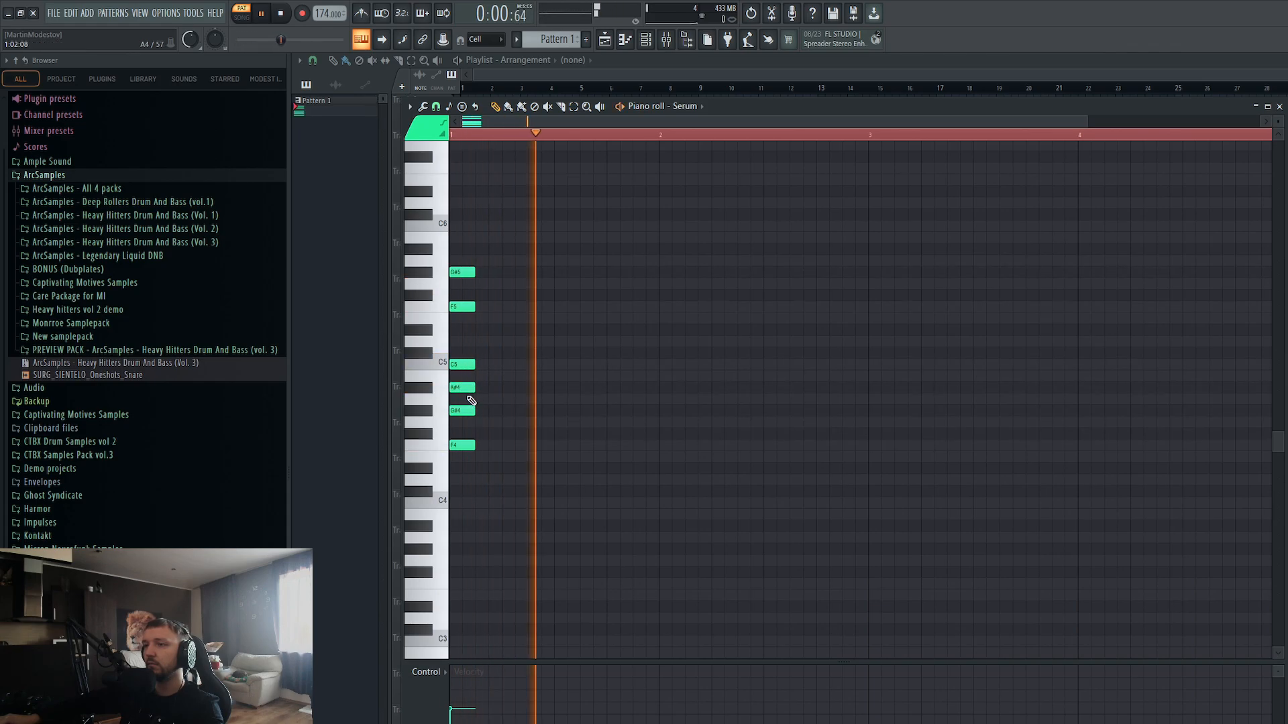
left_click_drag(467, 341, 467, 329)
key("space")
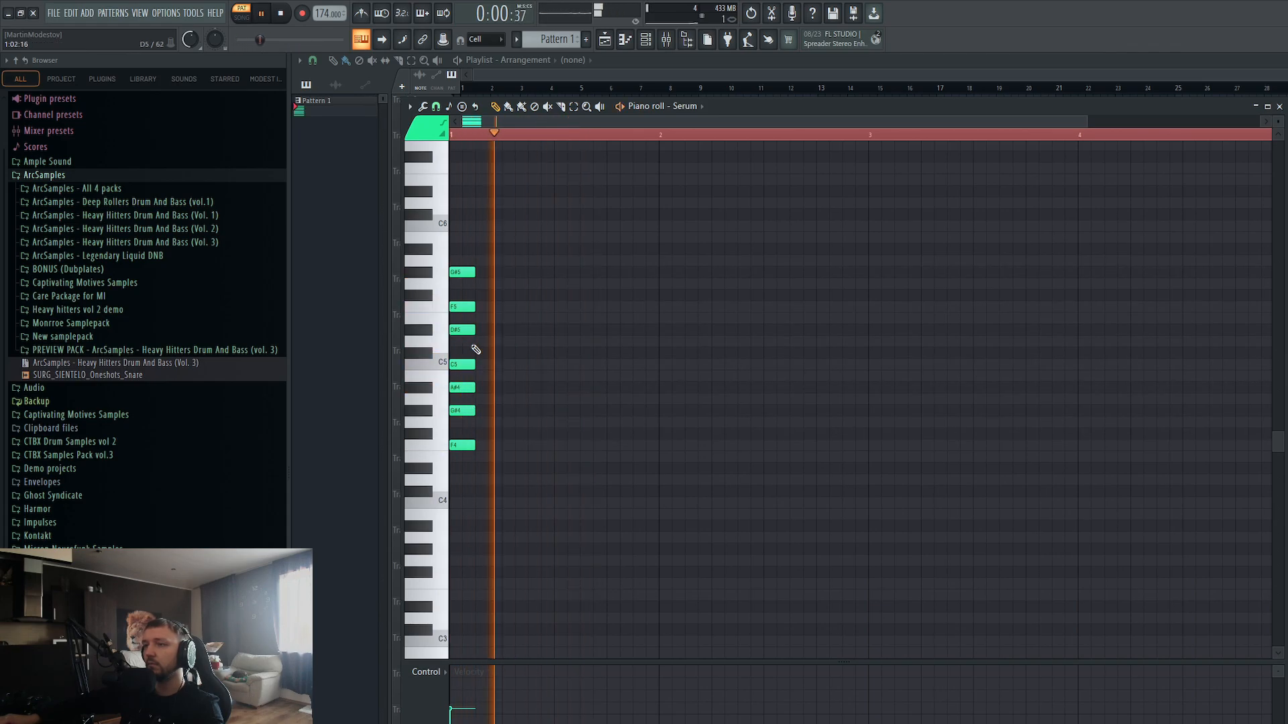
key("space")
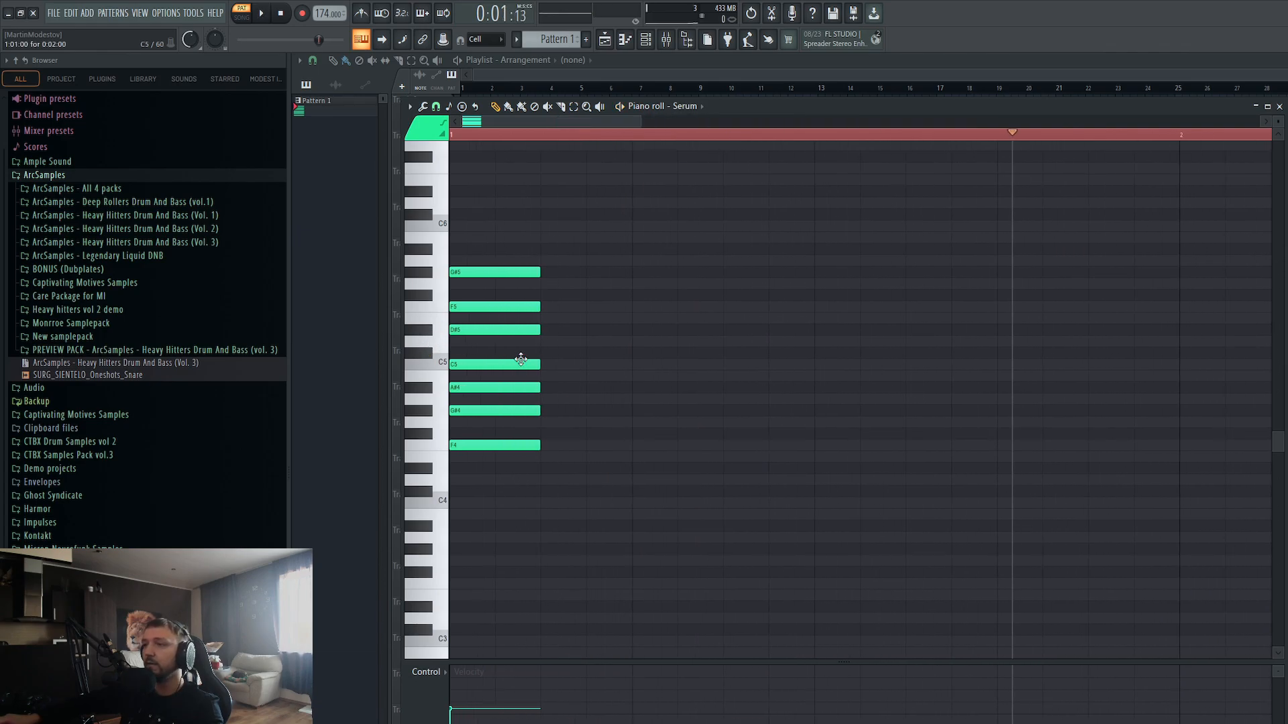
Step: Move the whole chord from bar 1 to the start of bar 5
mouse_move(537, 228)
left_mouse_down()
mouse_move(471, 466)
mouse_move(489, 448)
mouse_move(1115, 448)
left_mouse_up()
scroll(473, 491, "down", 2)
left_click(1108, 470)
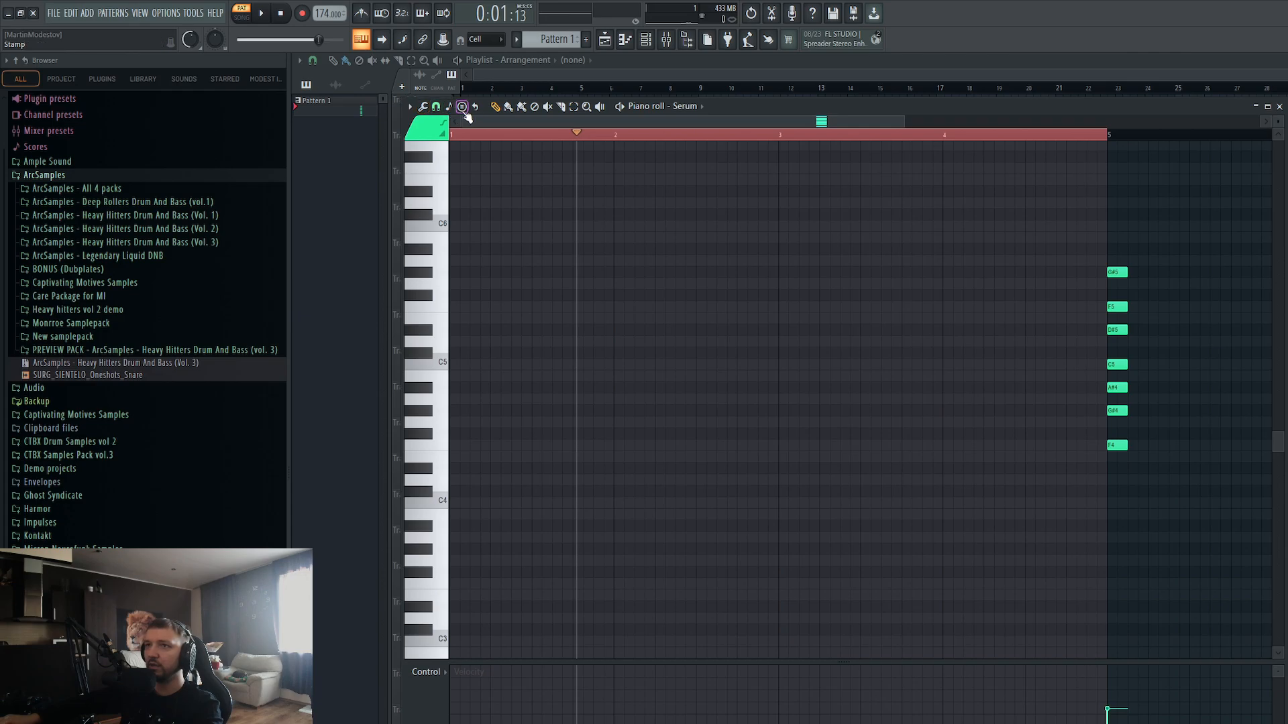
Step: View the Stamp tool's options without applying one and select the chord's F4 note
left_click(462, 107)
left_click(834, 348)
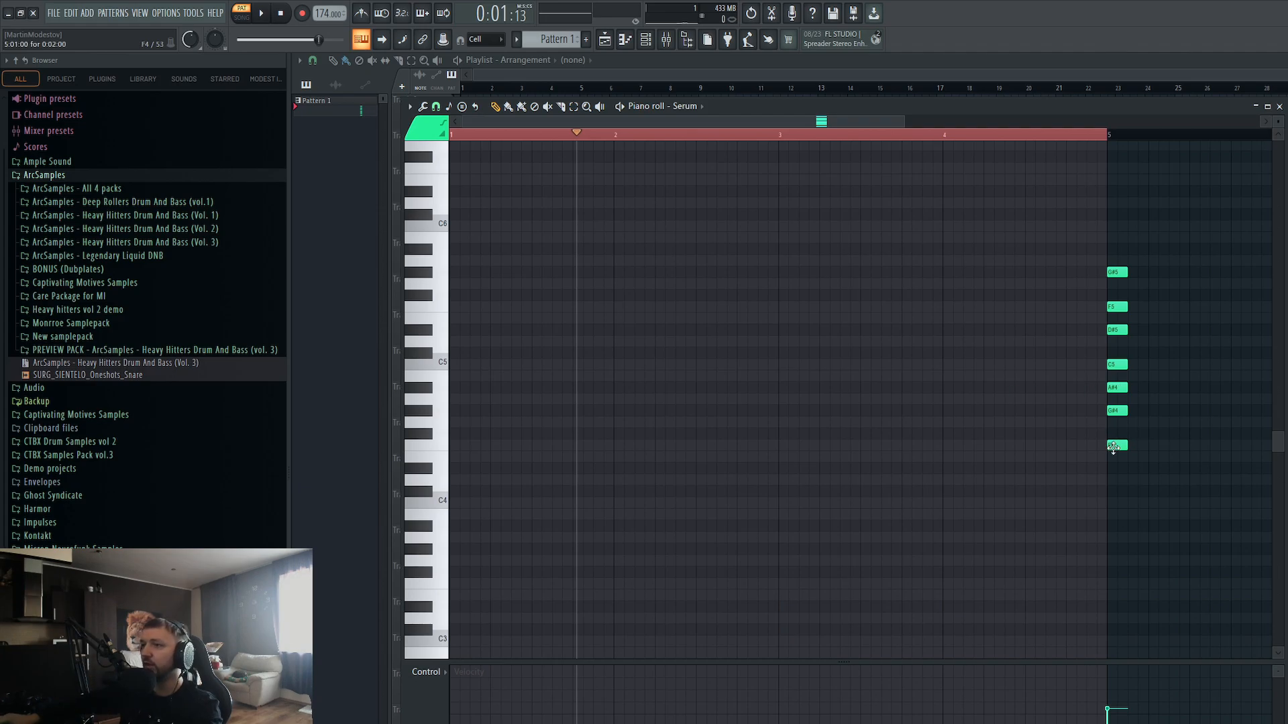
left_click(1116, 445)
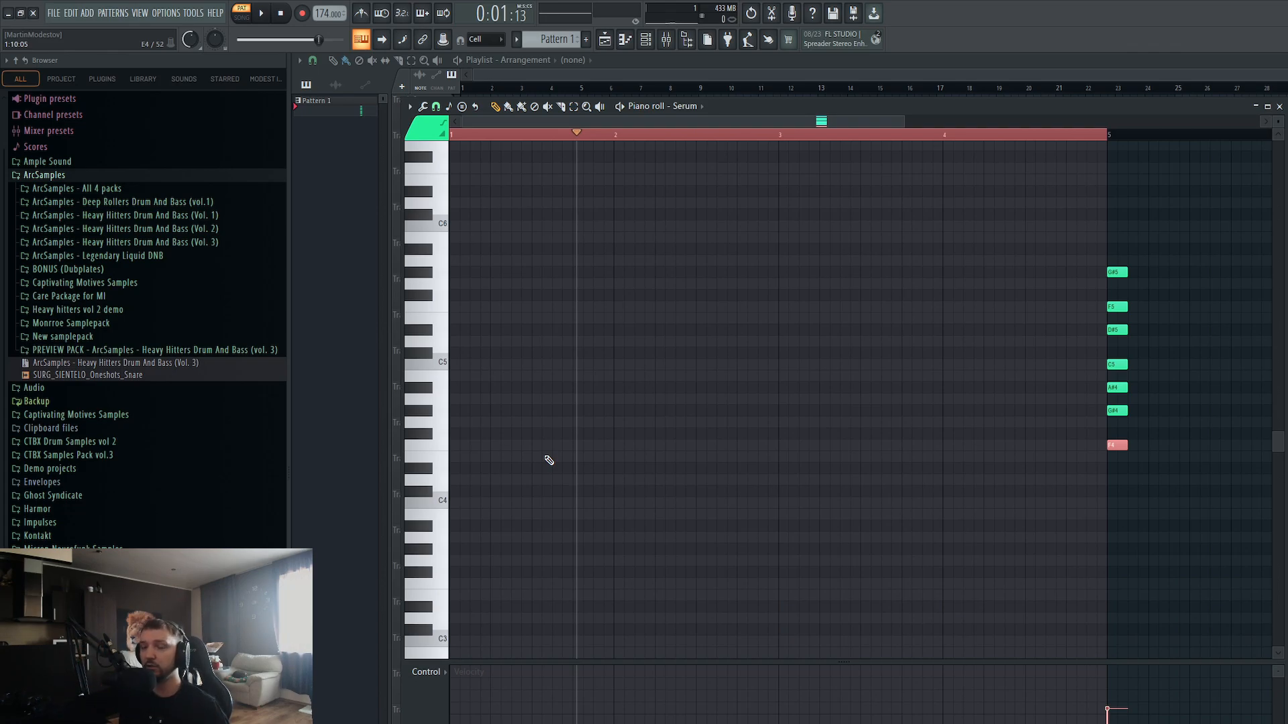
Step: Place four short, evenly spaced F2 bass notes across bar 1
scroll(505, 511, "down", 4)
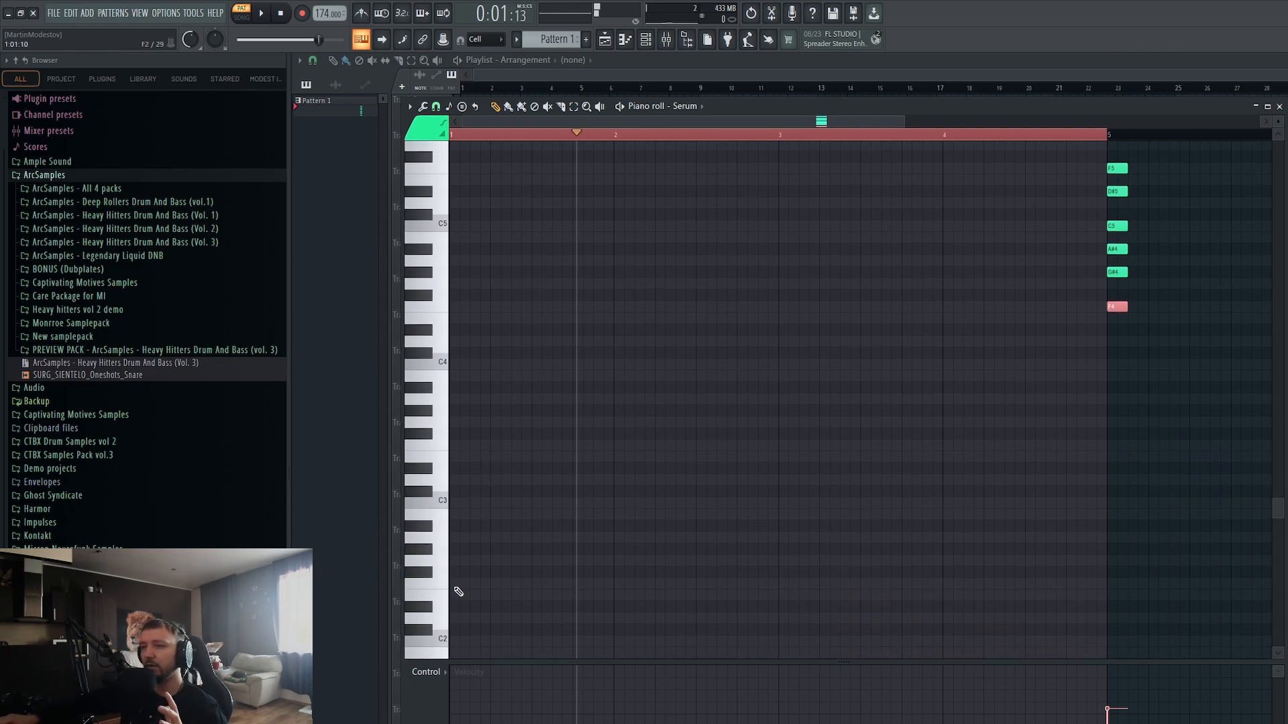
left_click(458, 584)
left_click(499, 583)
left_click(540, 583)
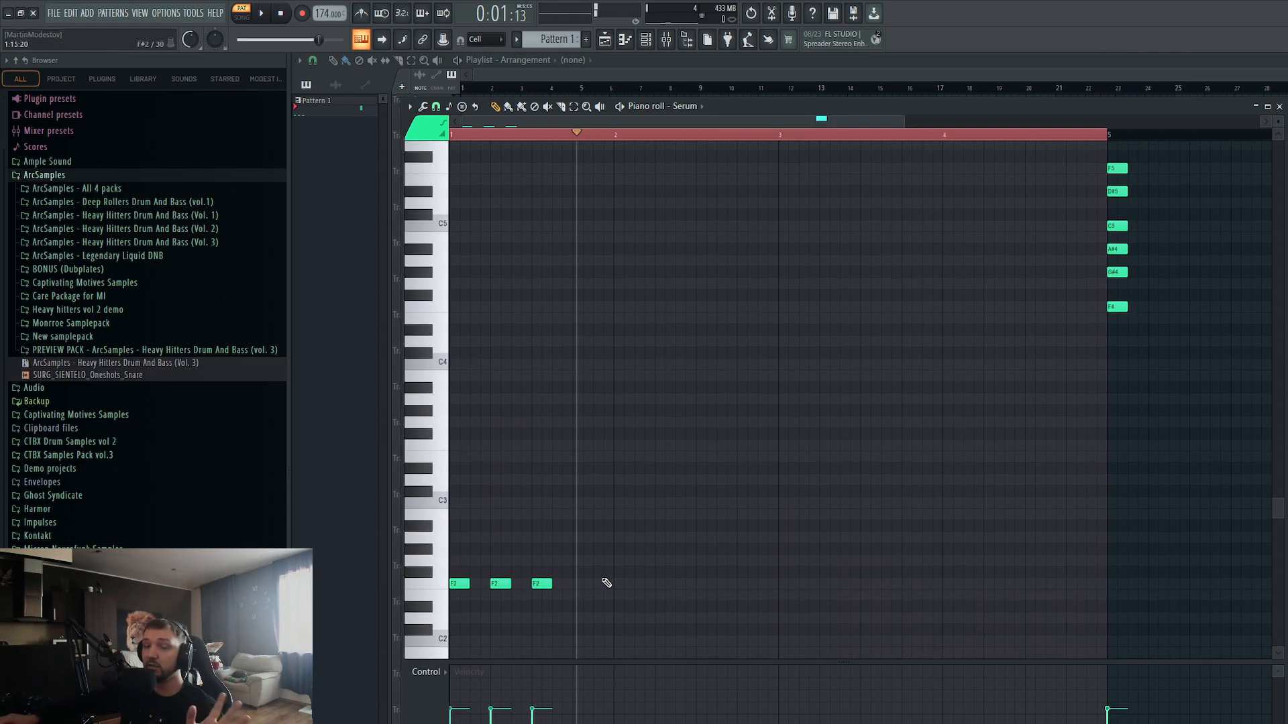
left_click(581, 583)
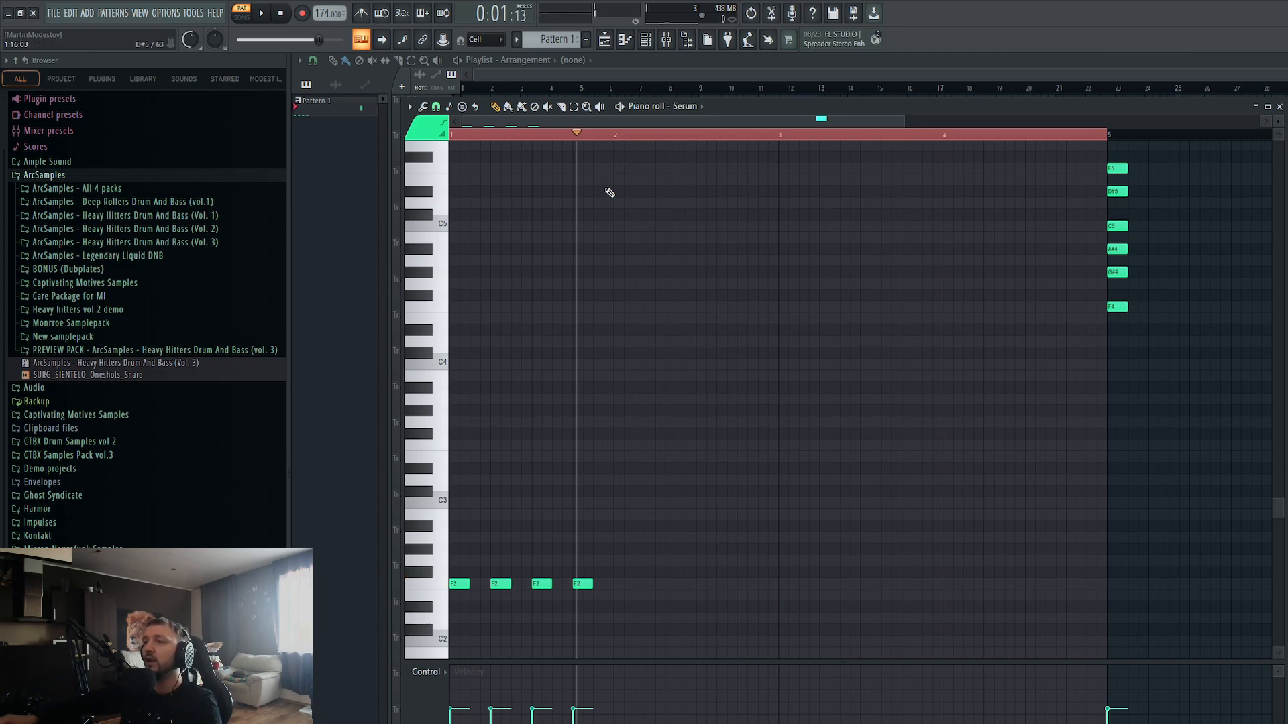
left_click_drag(1120, 139, 2, 179)
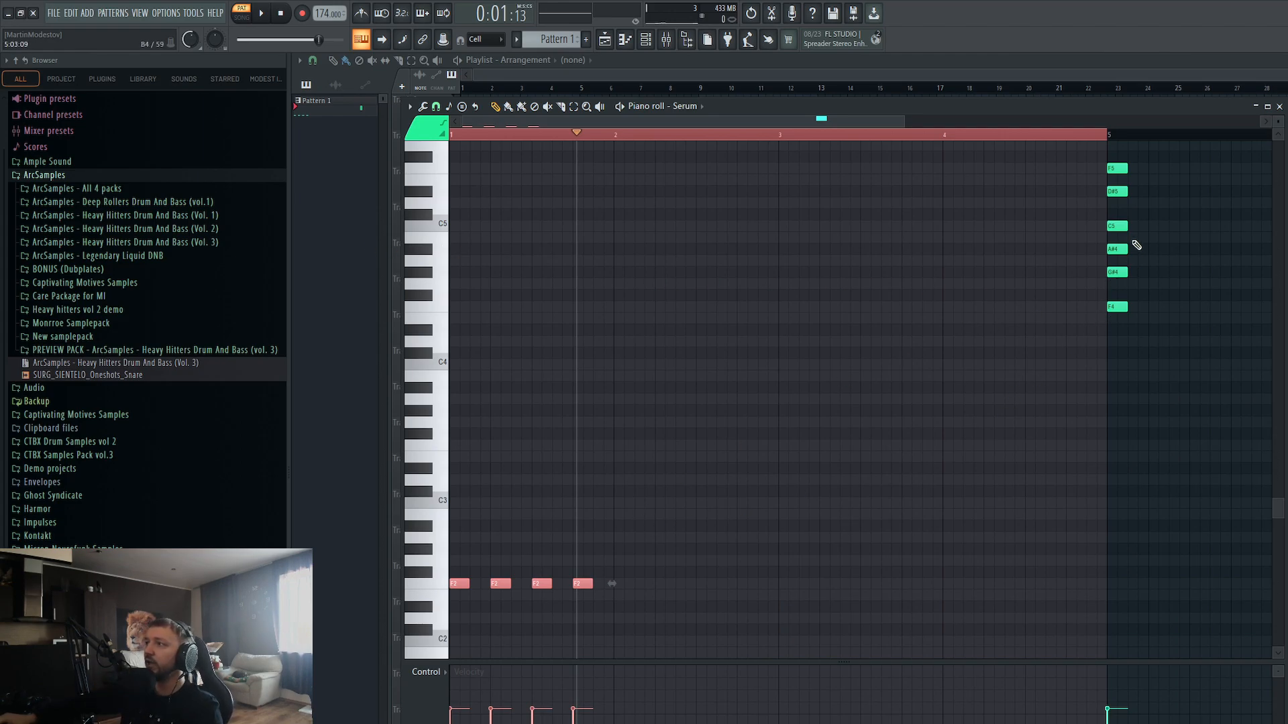
mouse_move(1143, 151)
left_mouse_down()
mouse_move(1098, 348)
mouse_move(1145, 290)
mouse_move(1124, 150)
left_mouse_up()
left_click(1095, 406, "ctrl")
left_click(1183, 401, "ctrl")
Step: Duplicate the four F2 bass notes into bar 2, raise the copies to D#3, and play the result
left_click_drag(673, 555, 401, 601, "ctrl")
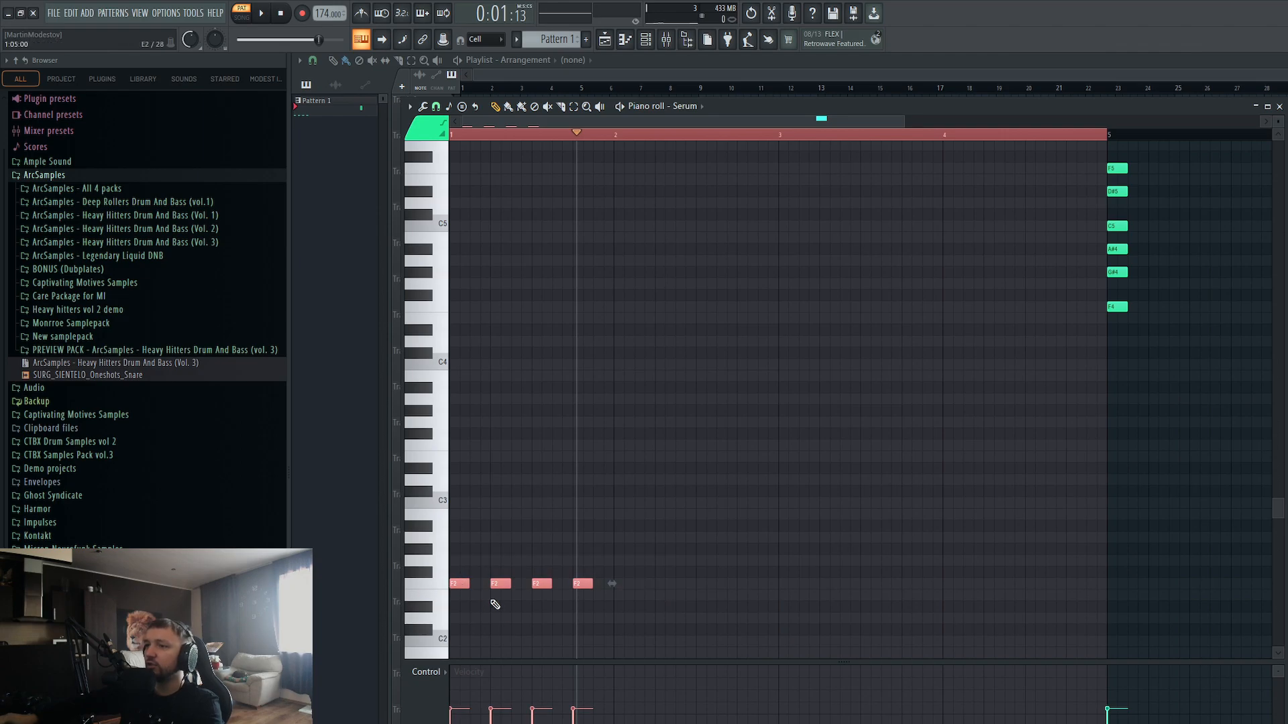
key("ctrl+b")
left_click_drag(614, 584, 626, 485)
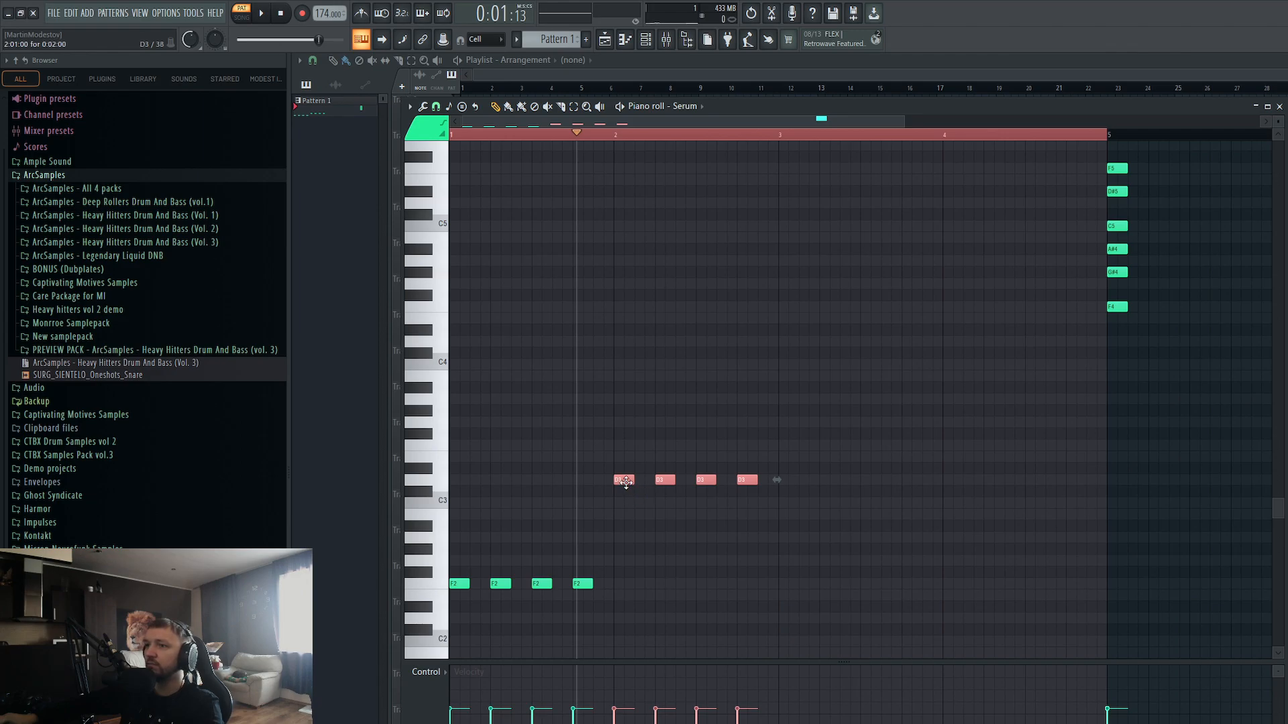
left_click_drag(627, 481, 627, 470)
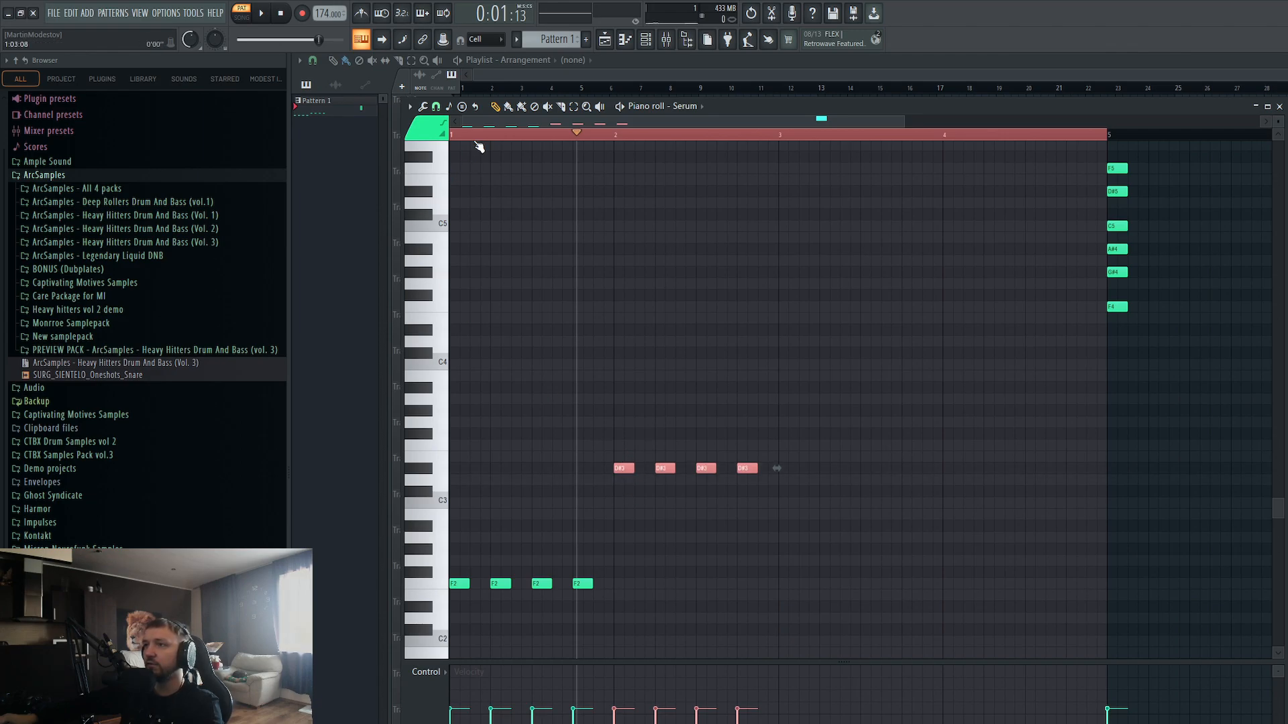
key("space")
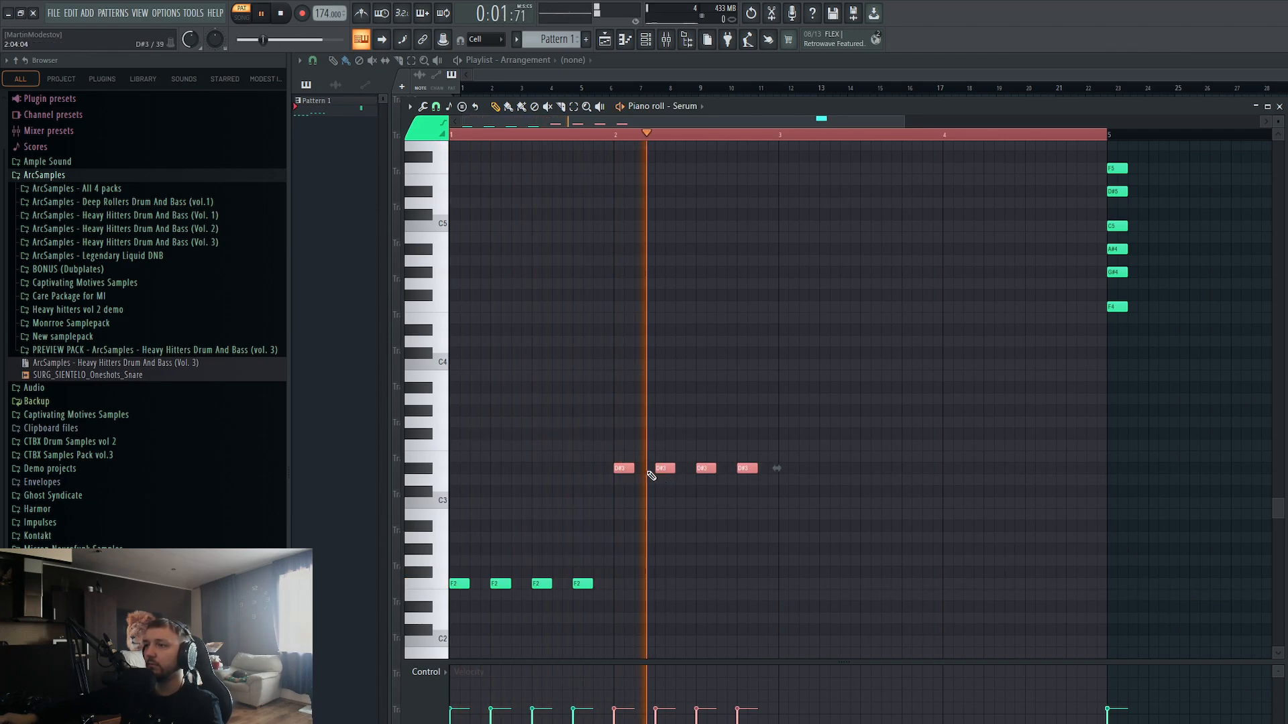
key("space")
Step: Copy the four bass notes into bar 3 at A#2 and into bar 4 at C3, previewing the bassline
left_click_drag(626, 468, 790, 525)
key("space")
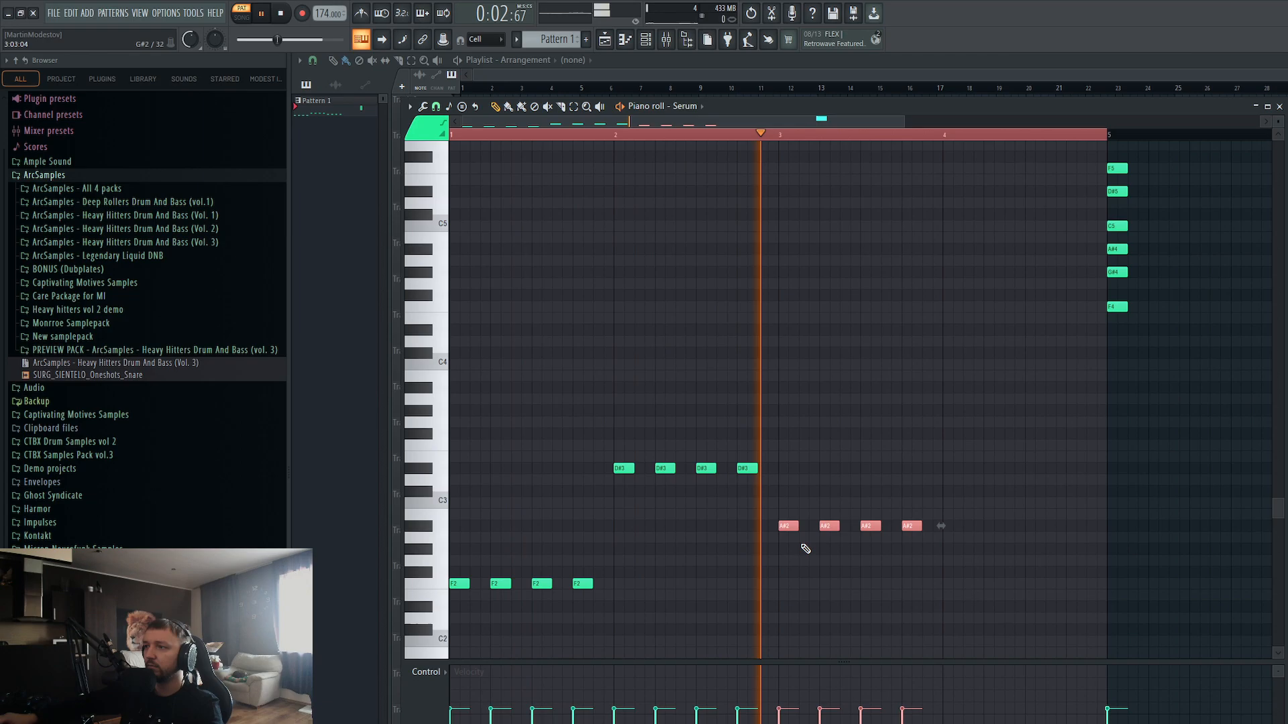
key("space")
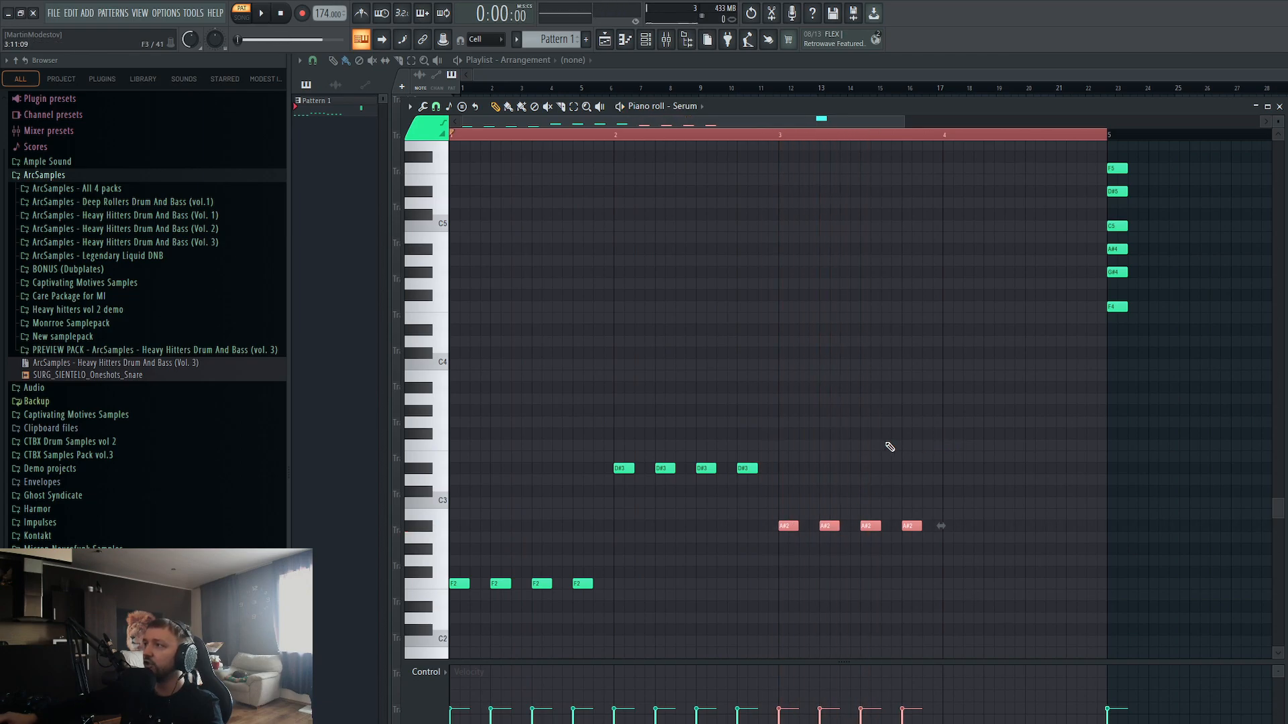
left_click_drag(786, 526, 950, 514)
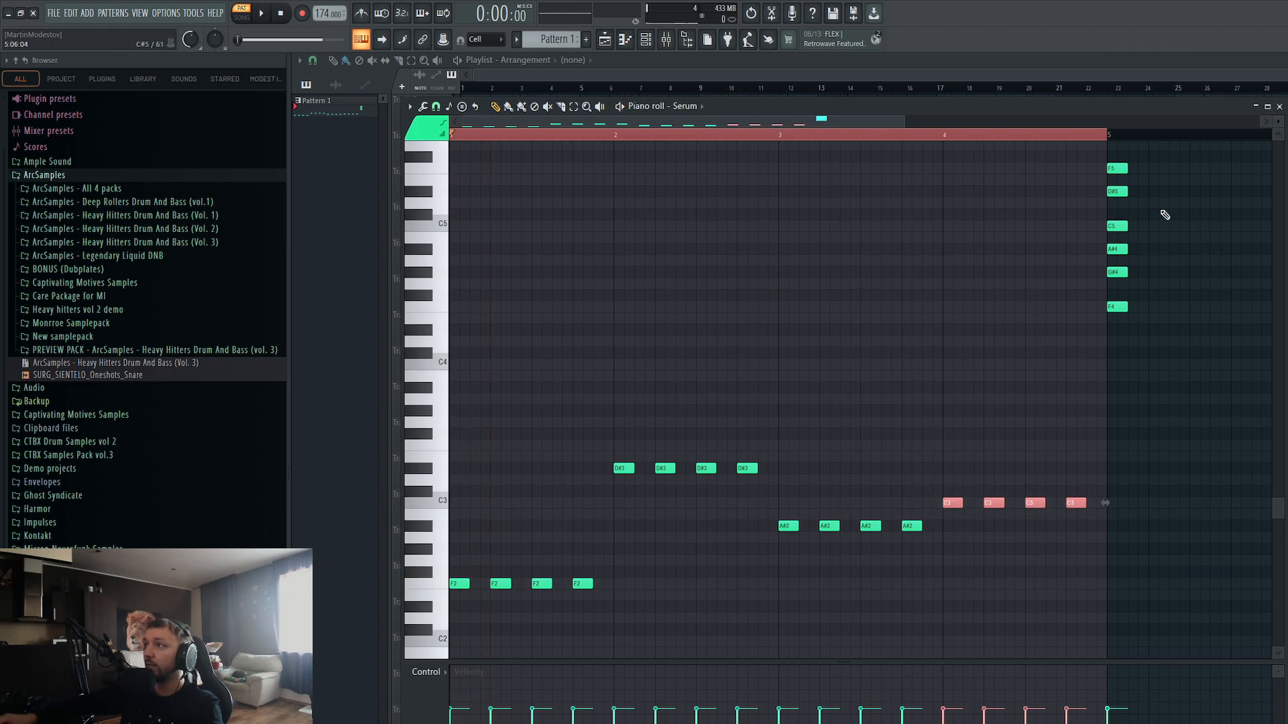
Step: Try transposing the chord in bar 5 down an octave and return it to its original octave
left_click_drag(1208, 141, 1050, 363)
key("ctrl+Down")
key("ctrl+Down")
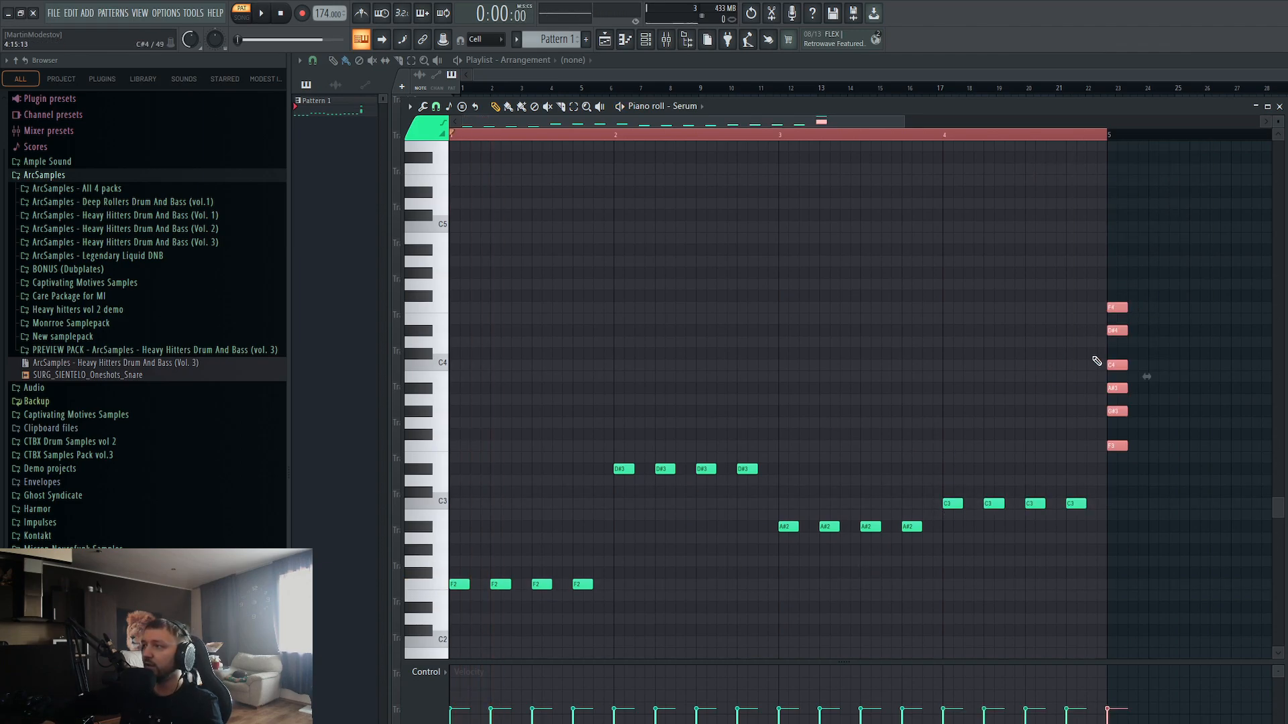
key("ctrl+Up")
key("ctrl+Up")
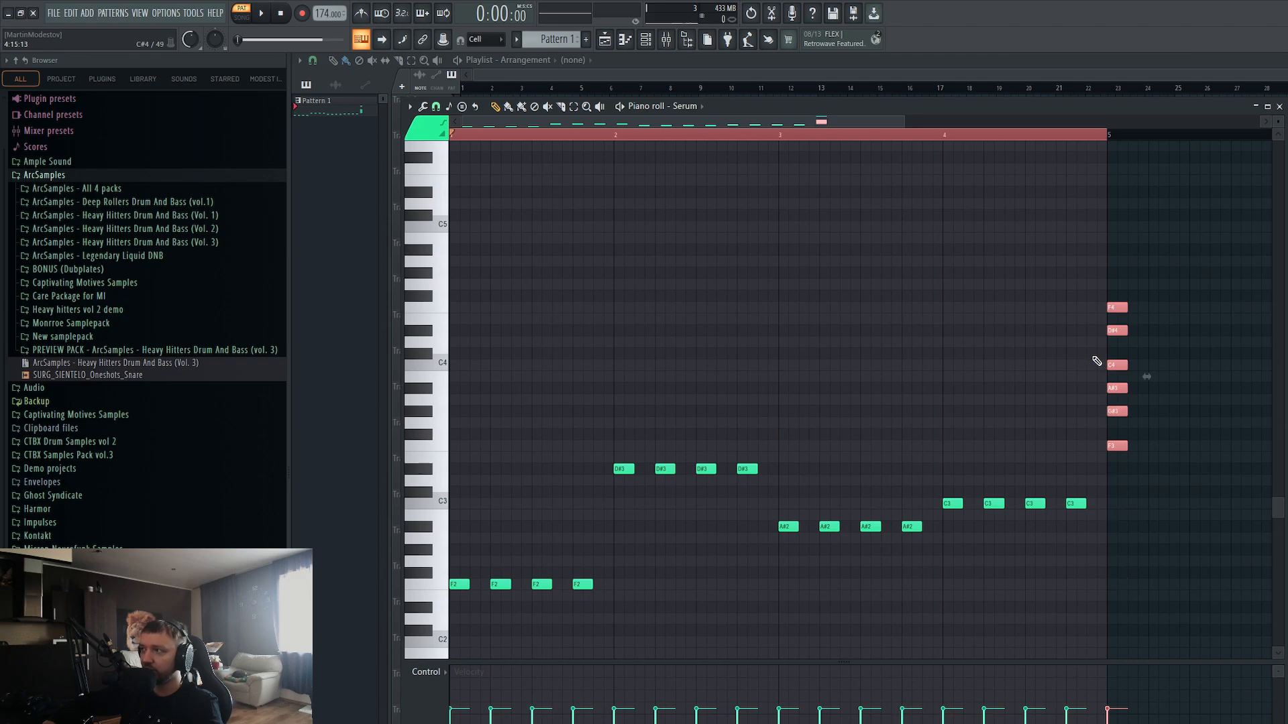
Step: Play the start of the bassline and audition single keys up to G#5 on the piano keyboard
key("space")
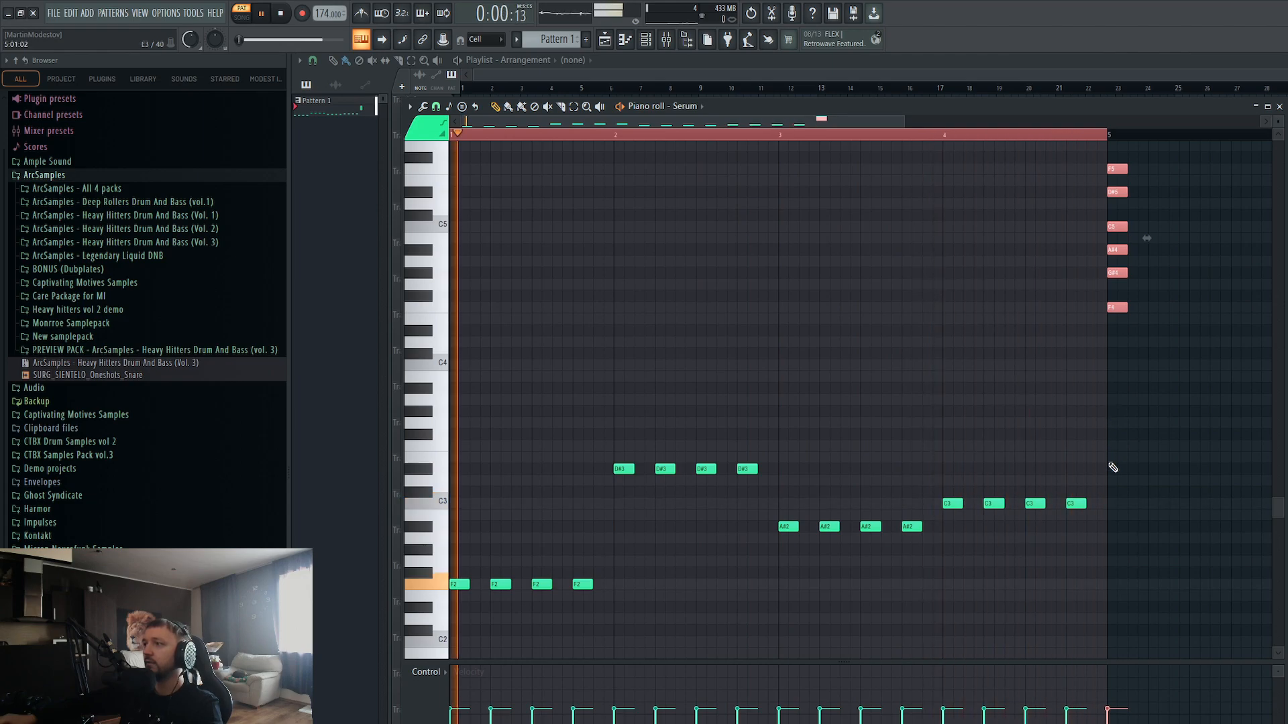
key("space")
scroll(617, 444, "up", 3)
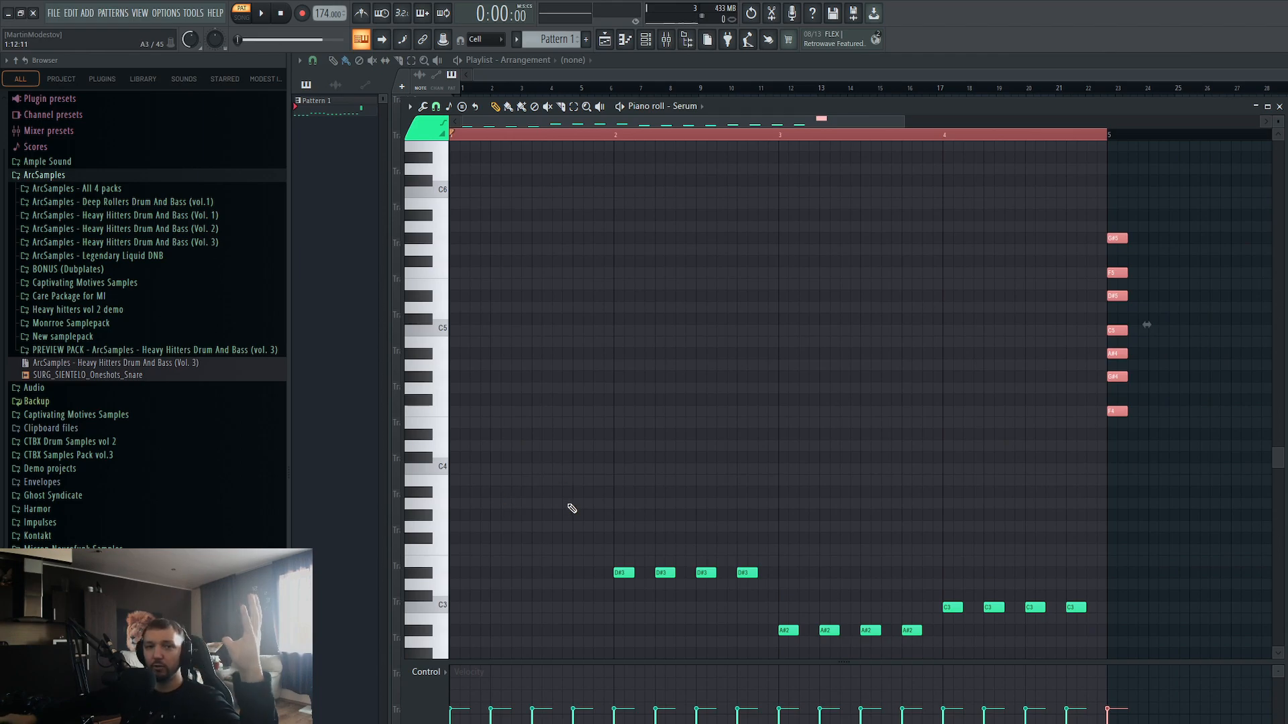
scroll(593, 456, "up", 1)
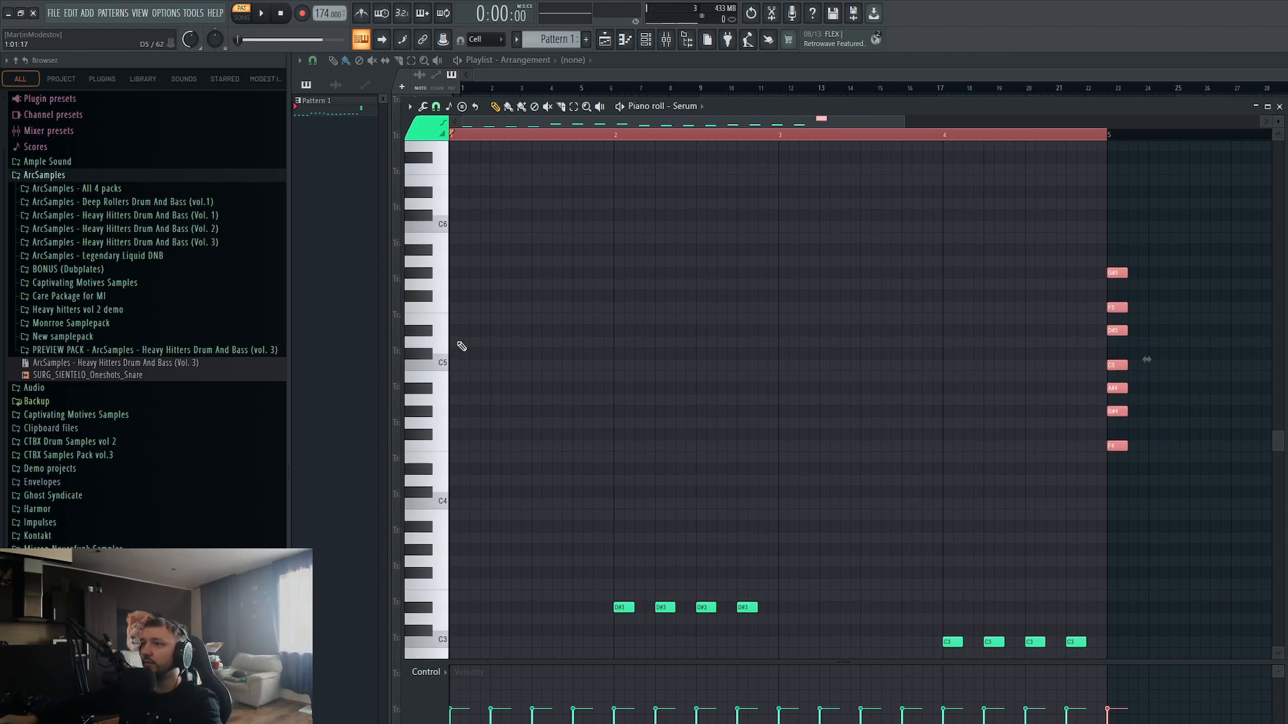
left_click(434, 322)
left_click(440, 306)
left_click(440, 285)
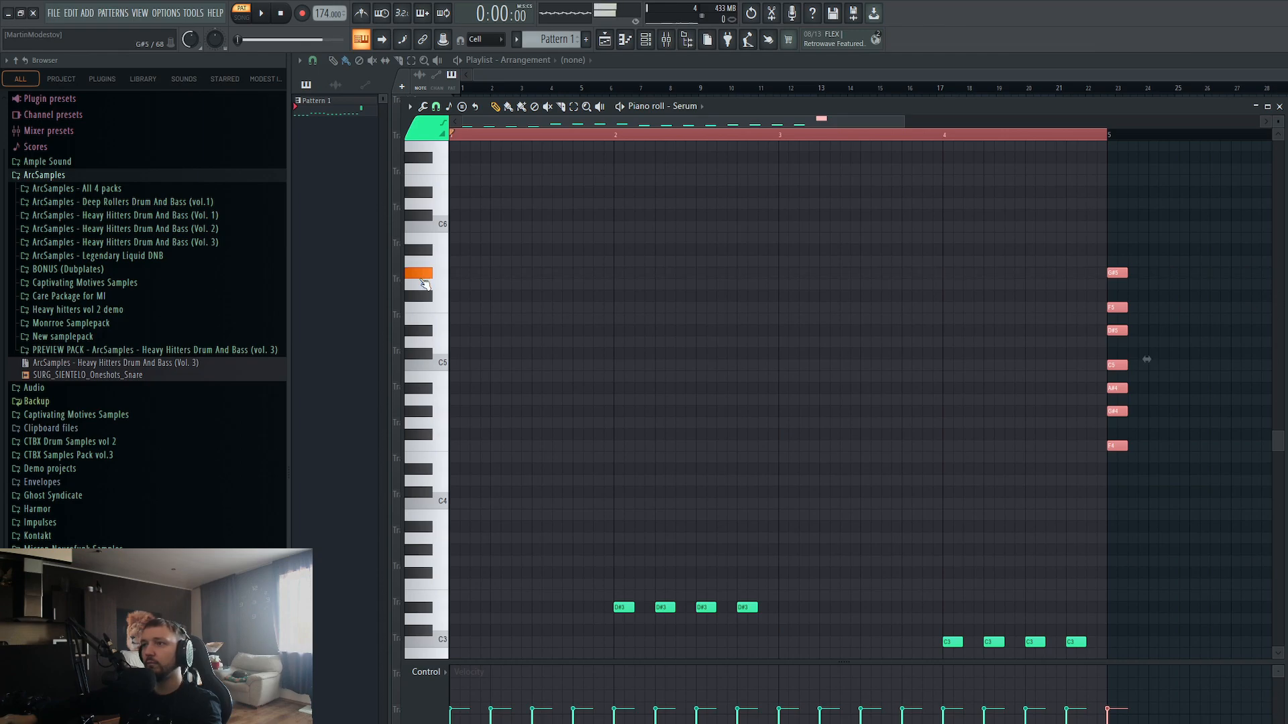
left_click_drag(1211, 246, 980, 517)
scroll(842, 483, "down", 2)
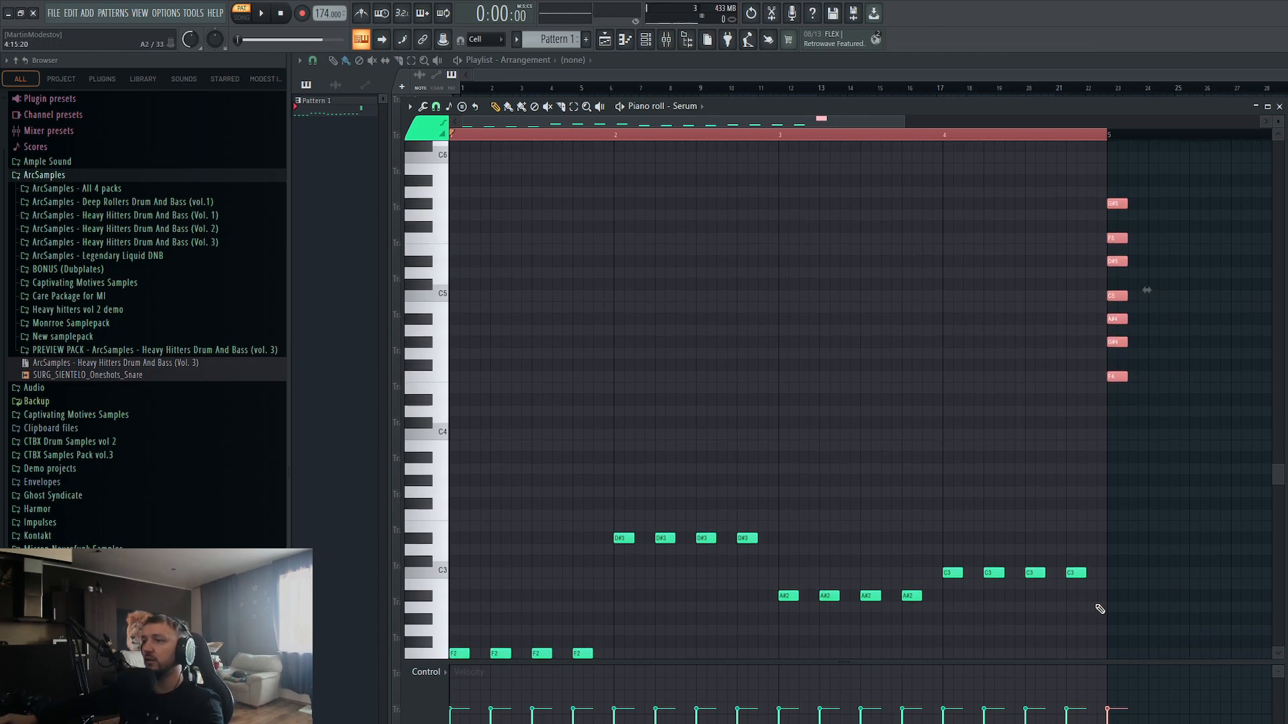
left_click_drag(1131, 511, 451, 660, "ctrl")
scroll(532, 475, "up", 3)
left_click(635, 493, "ctrl")
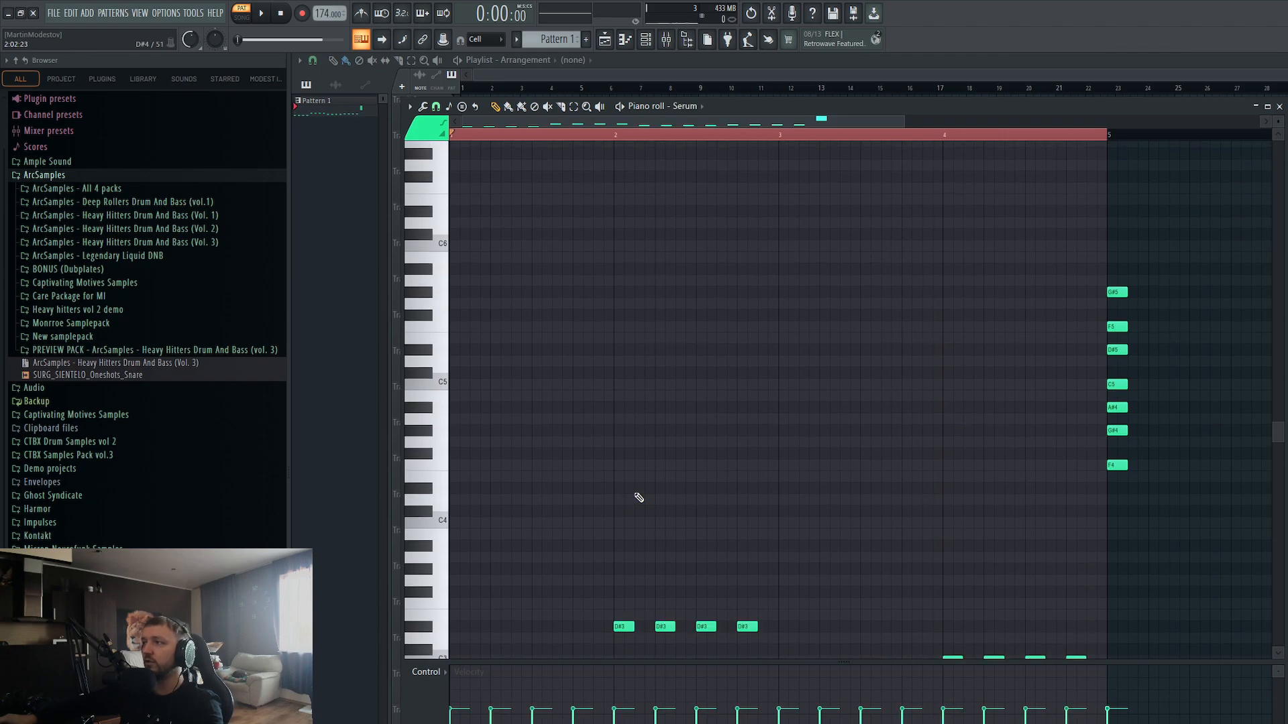
Step: Place three short G#5 melody notes between the bass hits of bar 1 and play them back
left_click(524, 293)
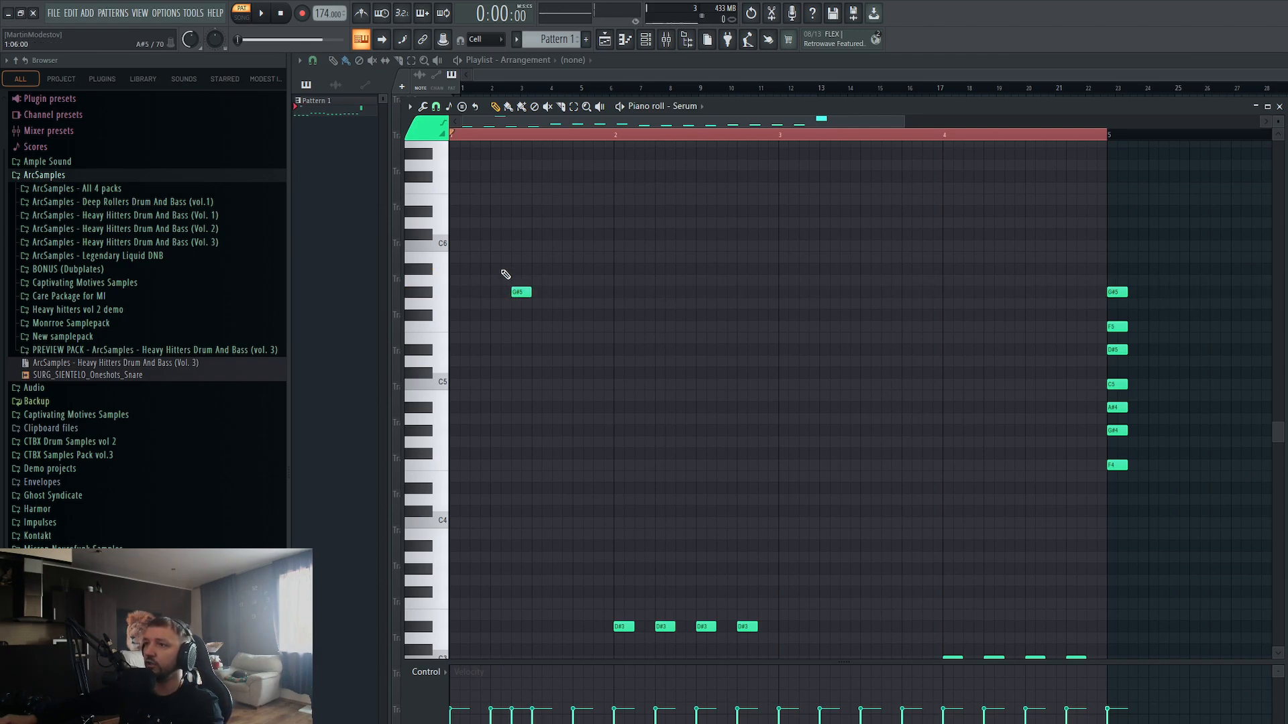
key("space")
key("space")
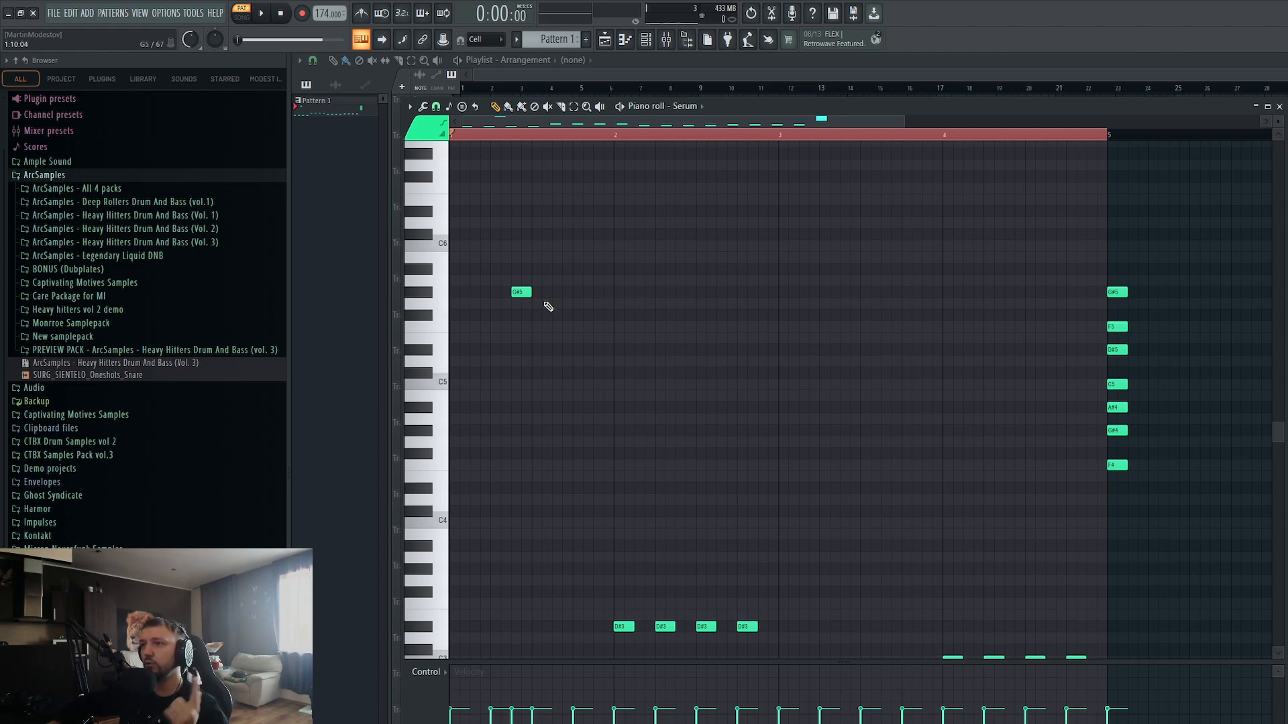
key("space")
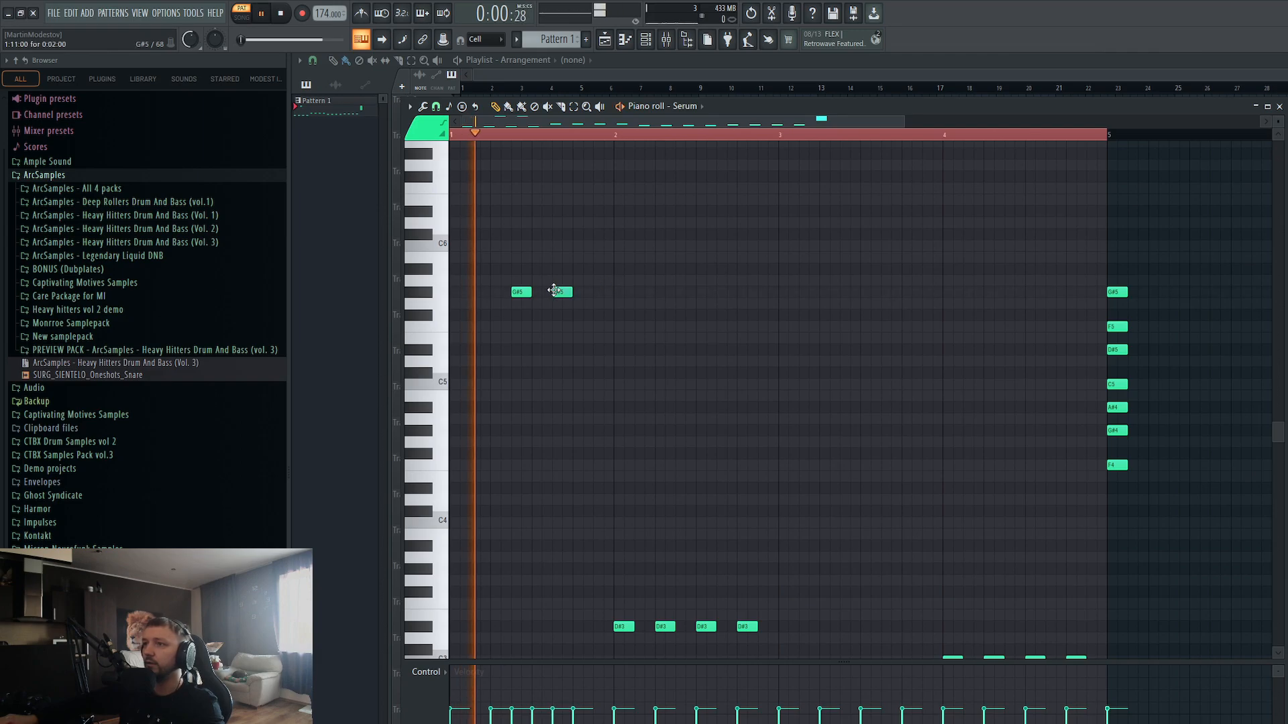
left_click(560, 293)
left_click(601, 293)
key("space")
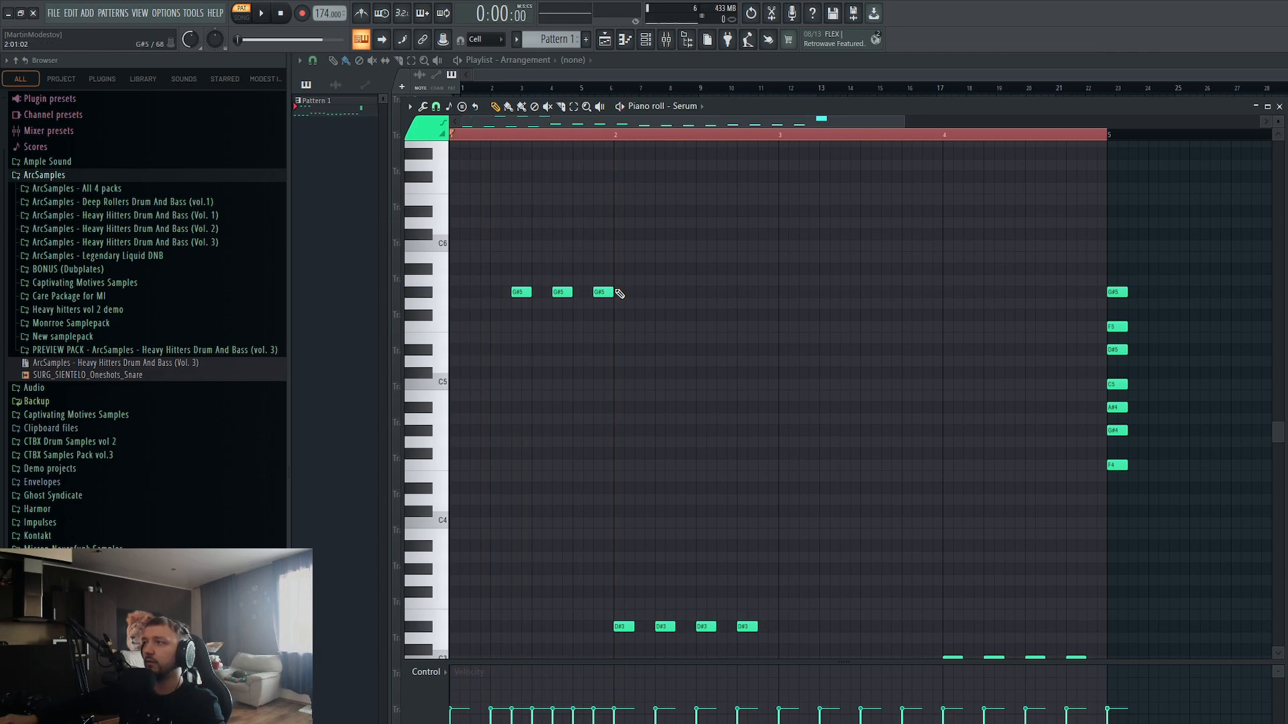
Step: Try a G#5 note followed by an F5 note in bar 2 and play back the melody
left_click(664, 293)
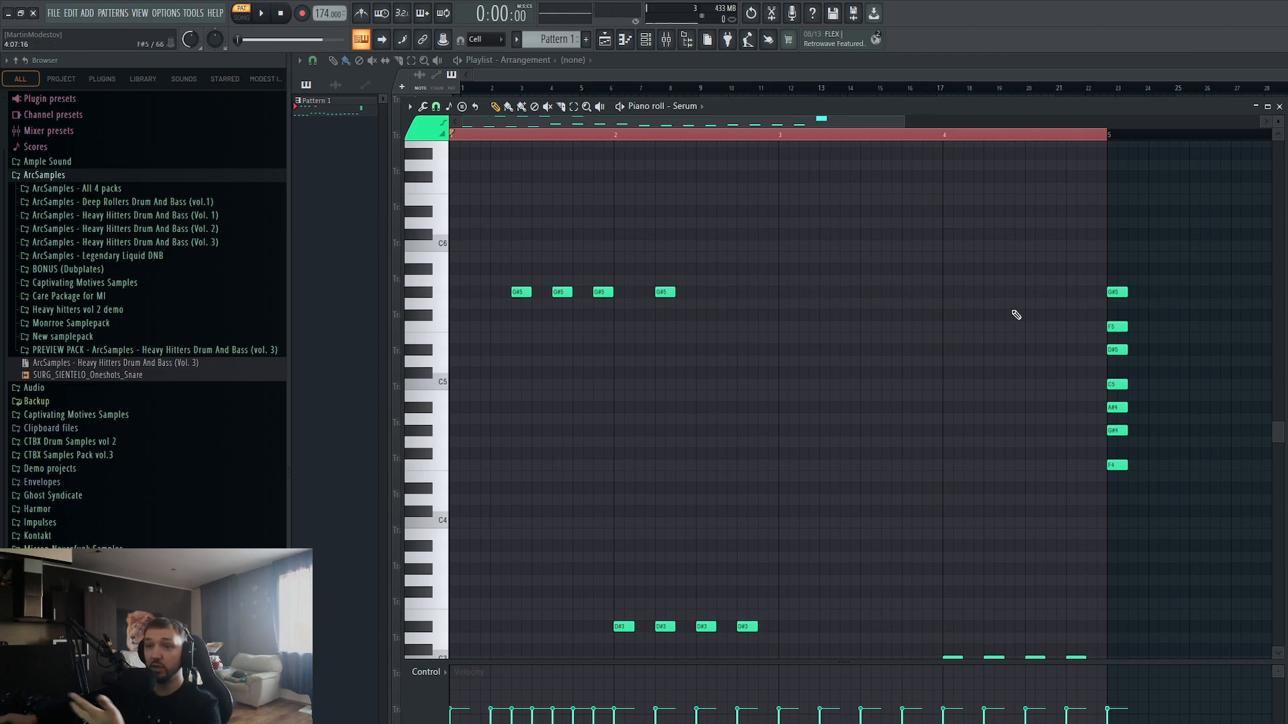
left_click(675, 326)
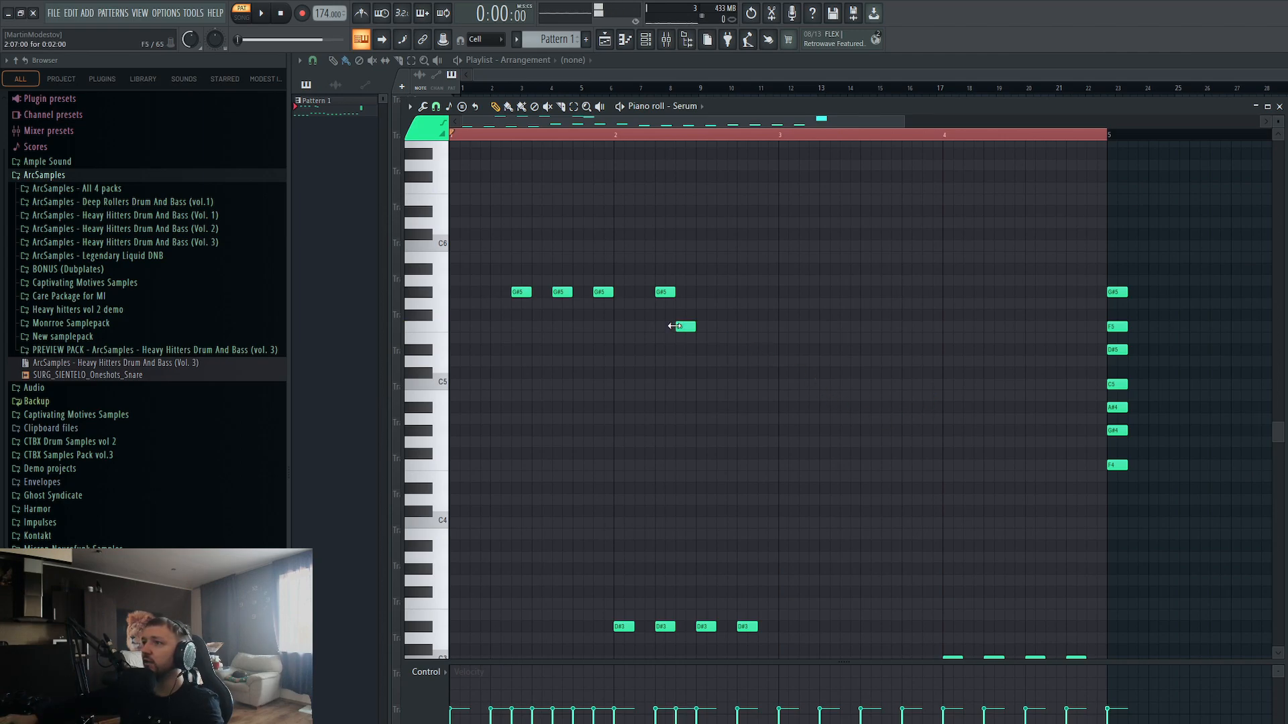
key("space")
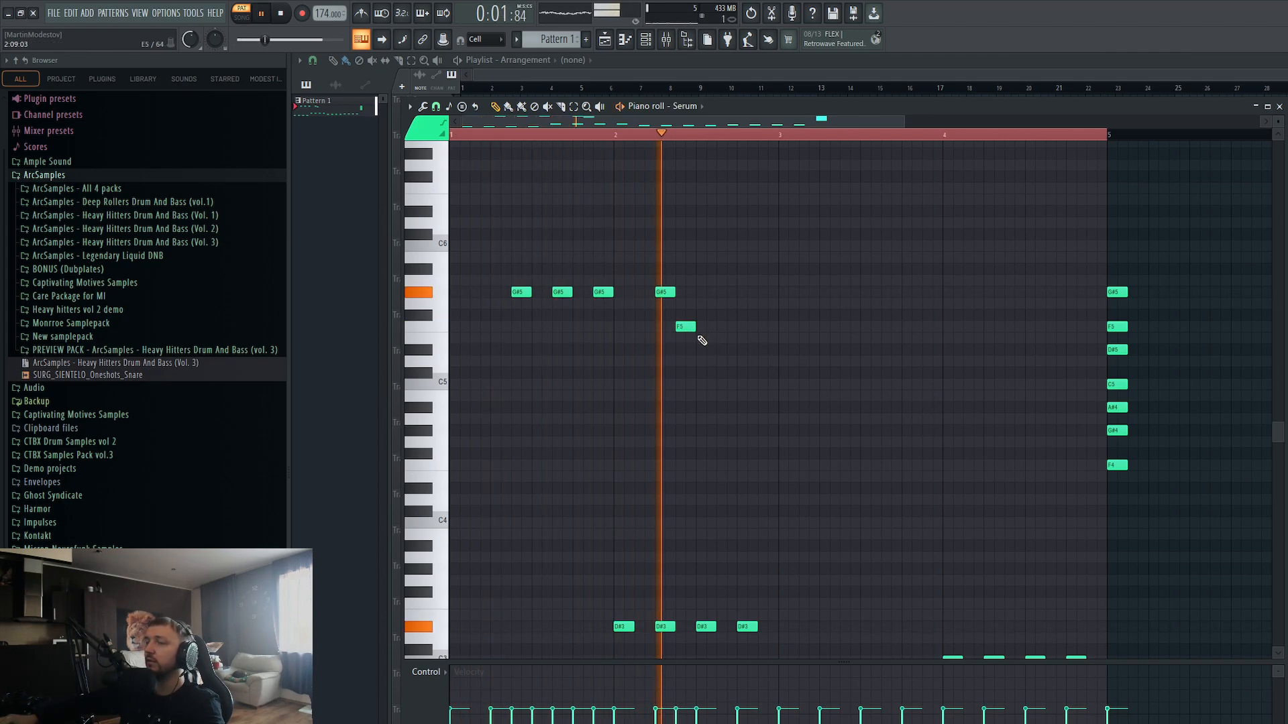
key("space")
Step: Rework the bar 2 melody into consecutive G#5, D#5 and C5 notes, trying F5 as the last note first
left_click_drag(665, 293, 667, 344)
key("space")
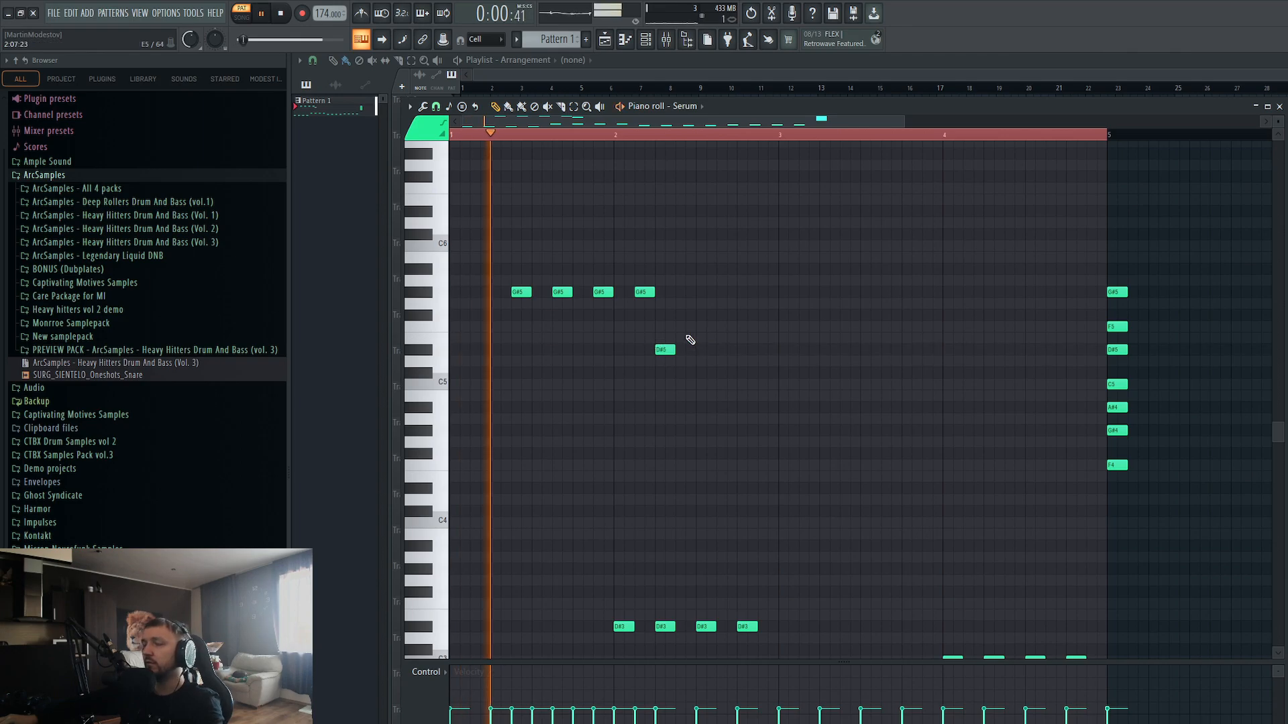
key("space")
left_click(684, 326)
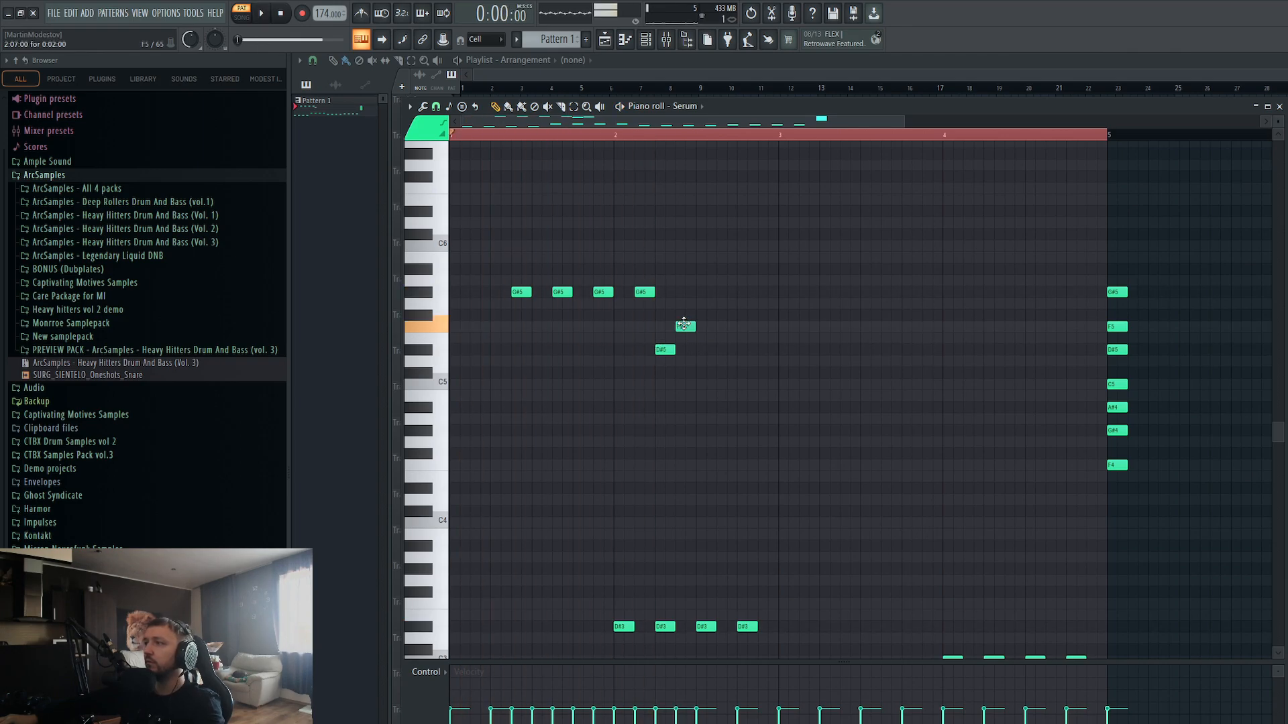
left_click(680, 388)
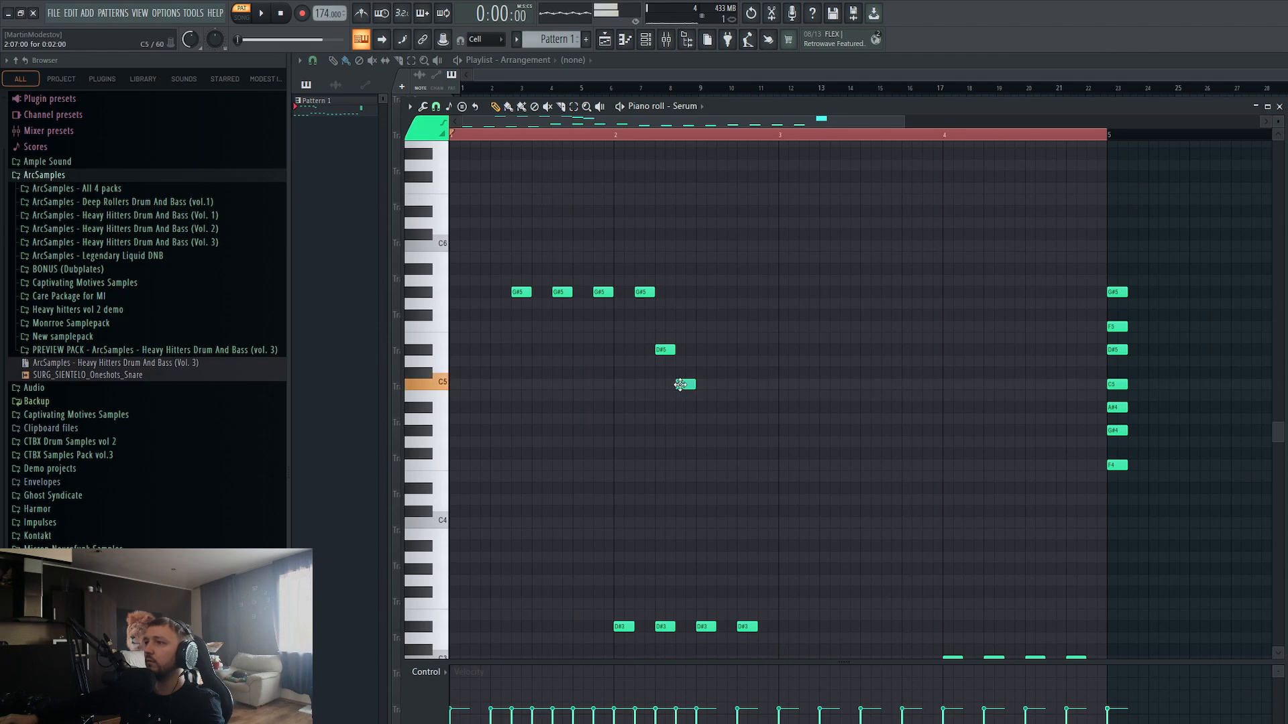
Step: Replace the C5 note after the D#5 in bar 2 with a C6 note and play back the melody
right_click(681, 388)
left_click_drag(687, 259, 675, 240)
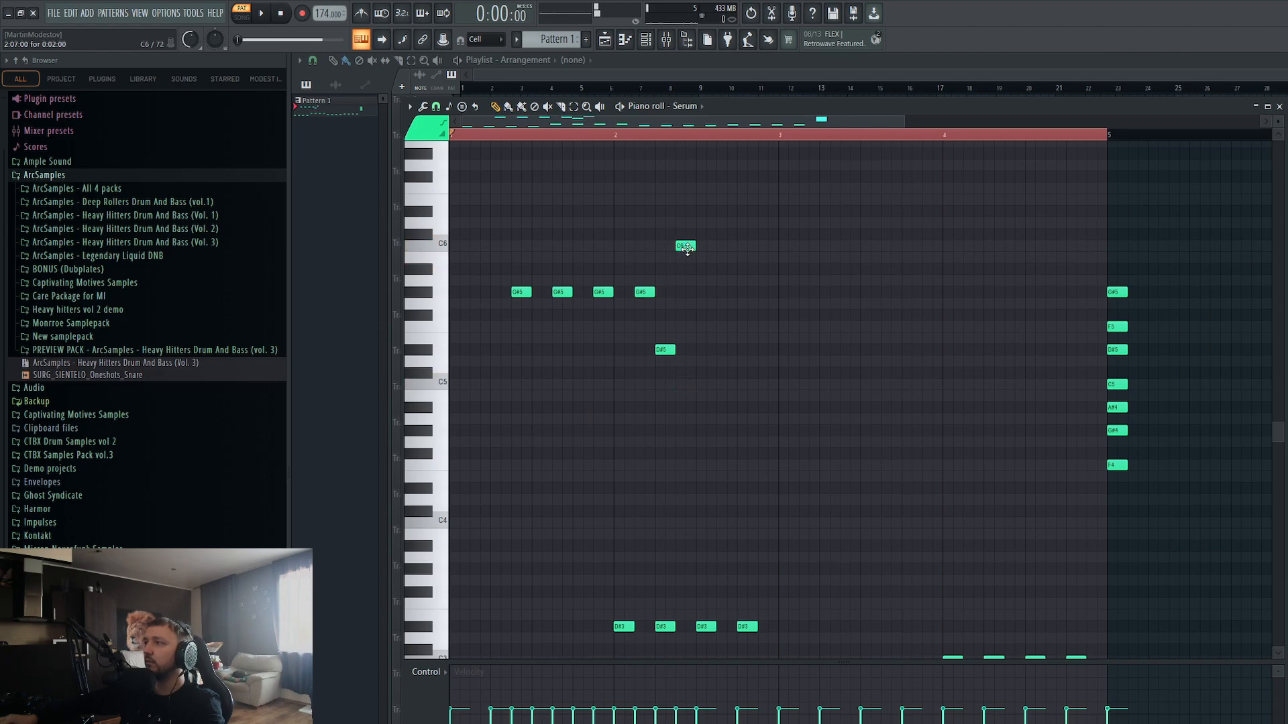
key("space")
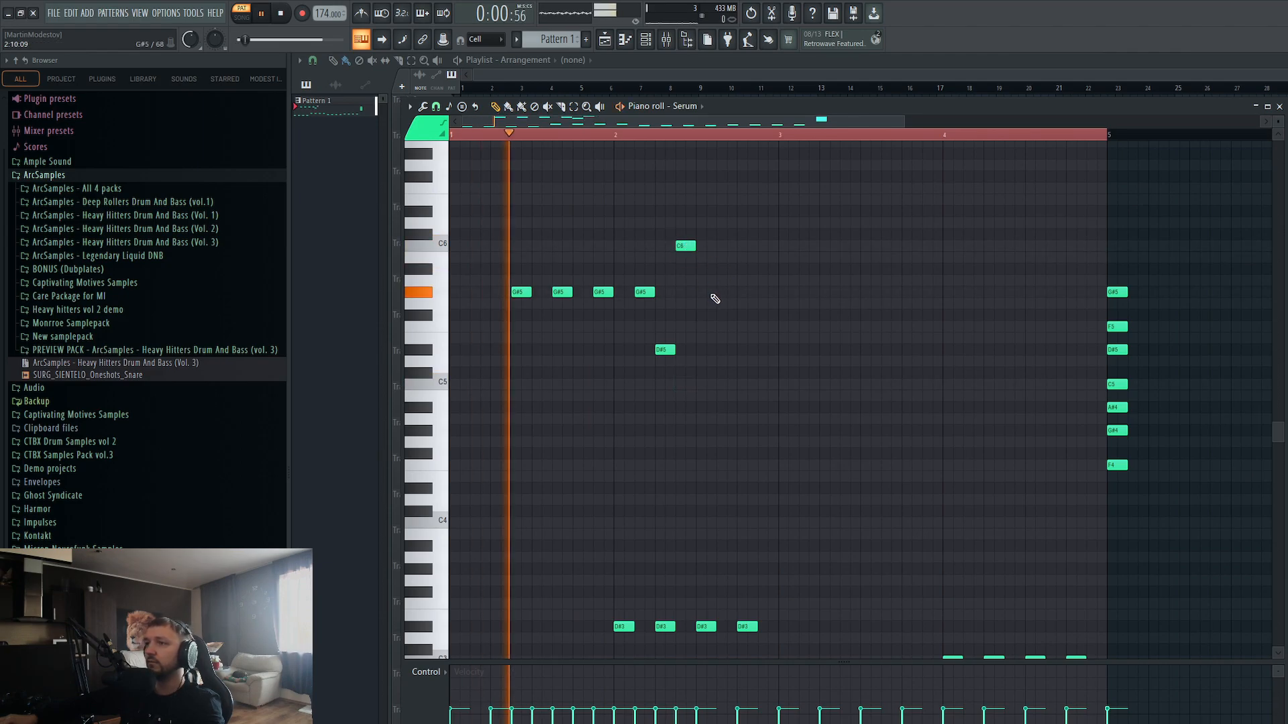
key("space")
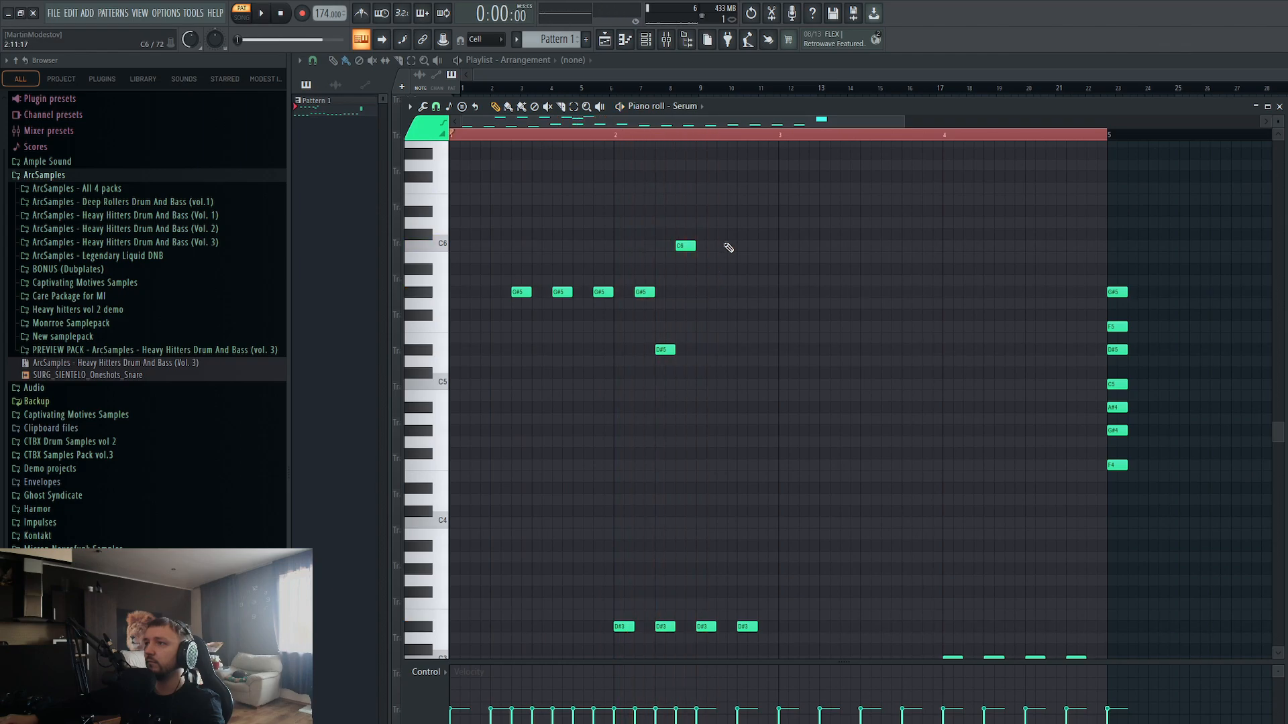
Step: Extend the bar 2 melody with short C6, D#6 and G#5 notes and play back the result
left_click(723, 246)
left_click_drag(744, 223, 746, 211)
left_click_drag(751, 292, 765, 285)
key("space")
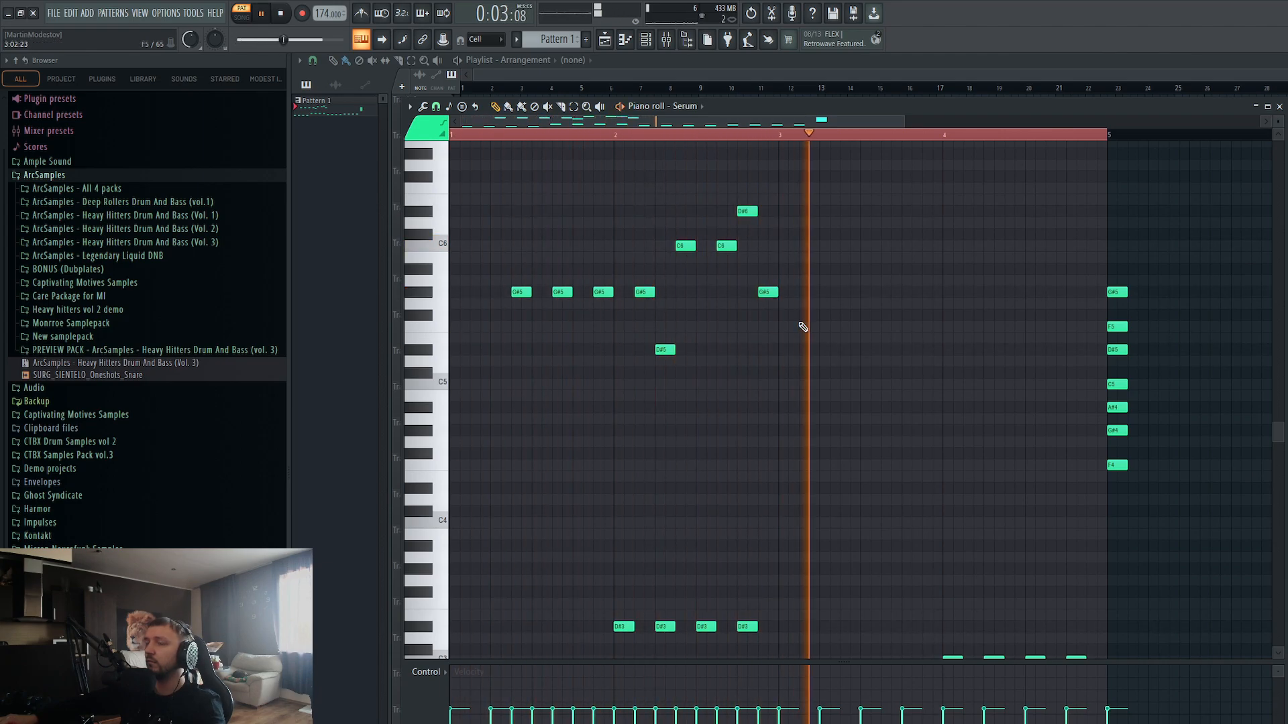
key("space")
Step: Copy the three G#5 notes of bar 1 into bar 3 and the bar 2 melody phrase into bar 4
left_click_drag(611, 270, 843, 300)
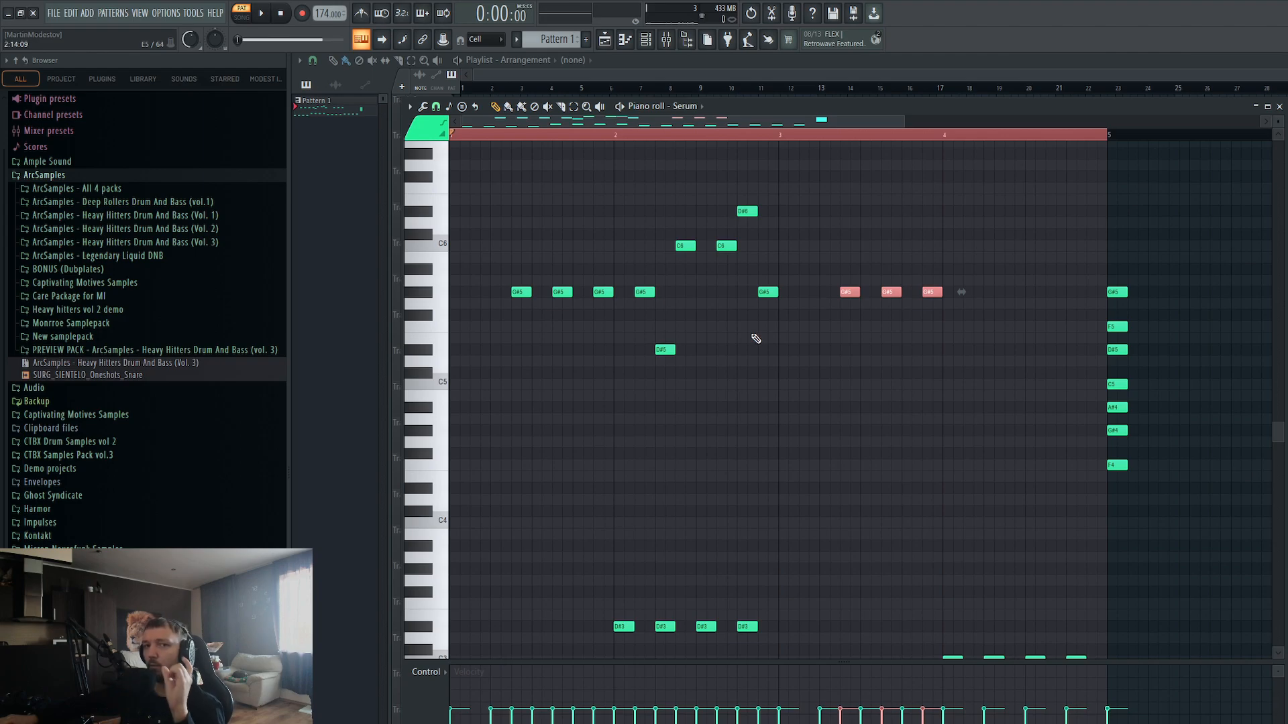
left_click_drag(799, 184, 661, 348)
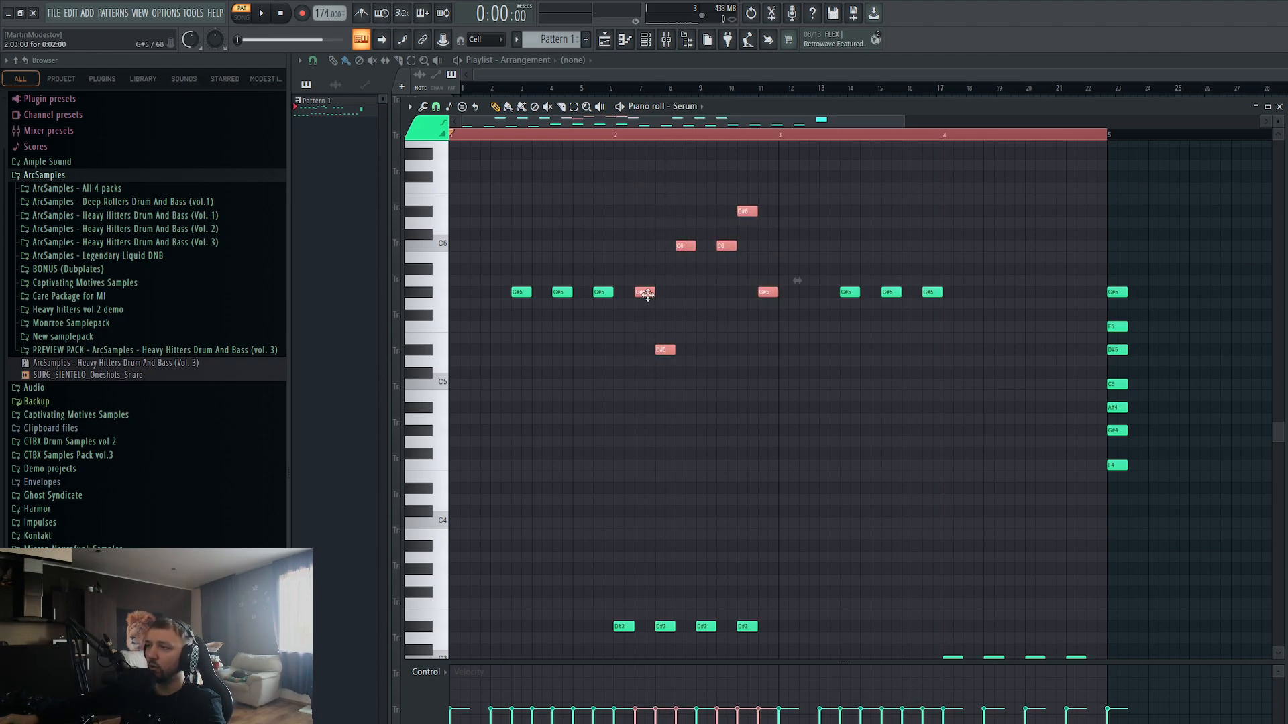
key("ctrl+b")
left_click_drag(791, 295, 971, 302)
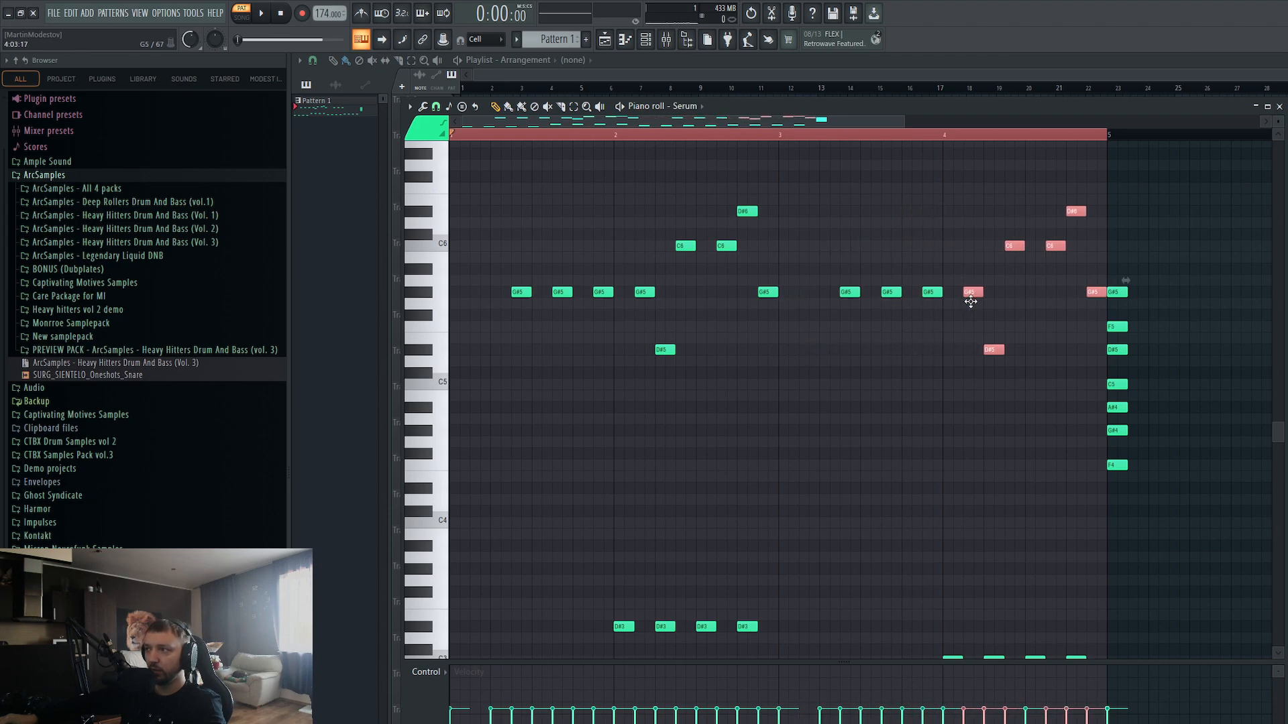
Step: Move the stacked guide chord notes away from the end of the melody to the start of bar 6
left_click_drag(1172, 265, 1119, 501)
scroll(1100, 486, "down", 2)
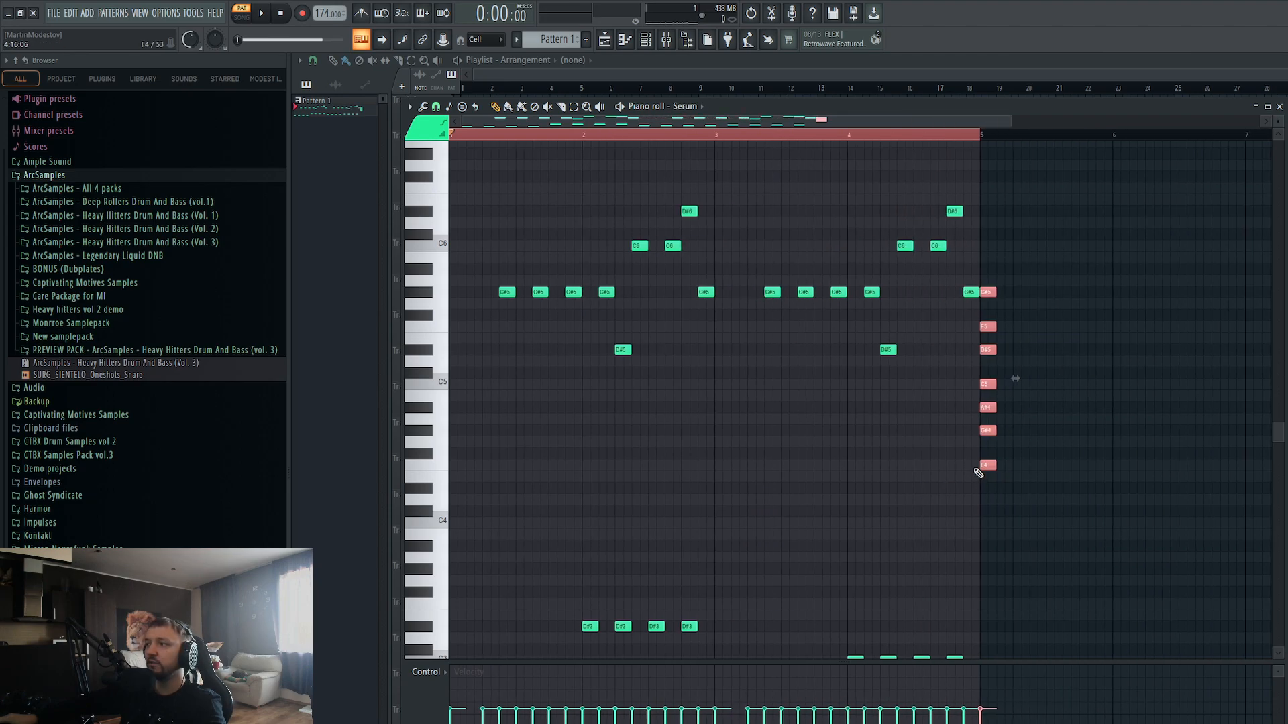
left_click_drag(991, 468, 1120, 467)
key("ctrl+d")
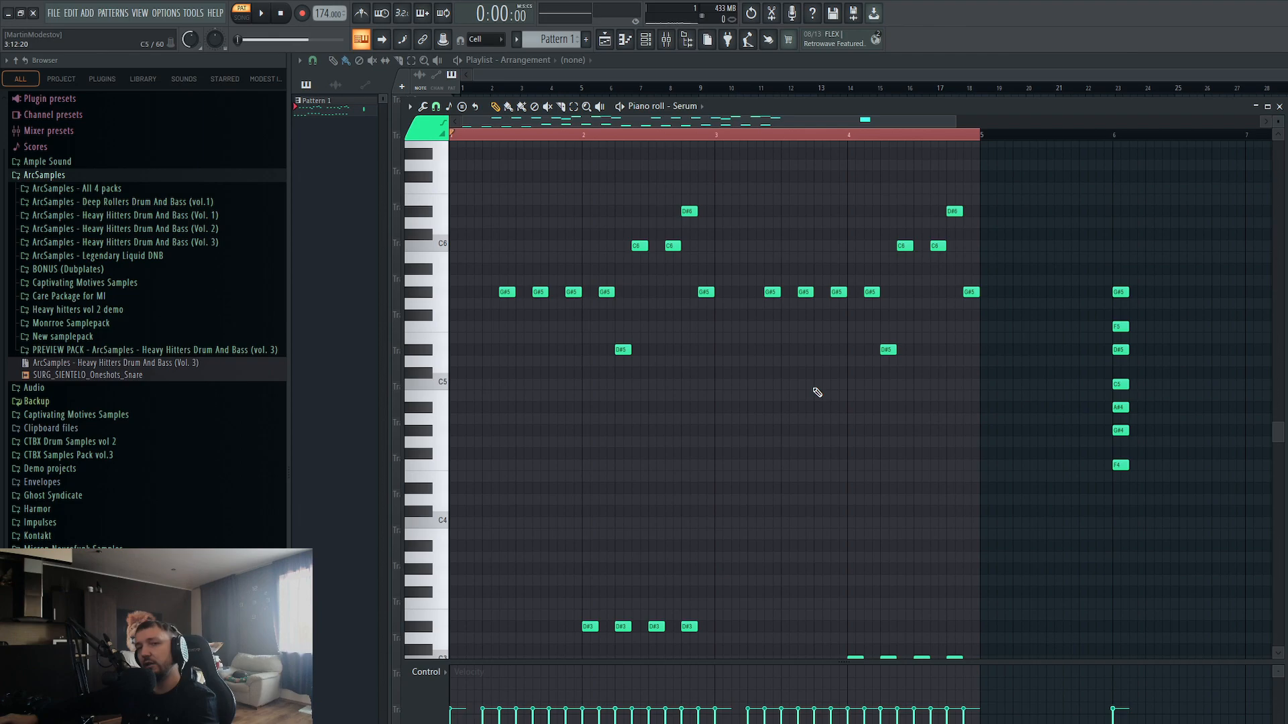
scroll(886, 335, "up", 3)
scroll(829, 257, "down", 2)
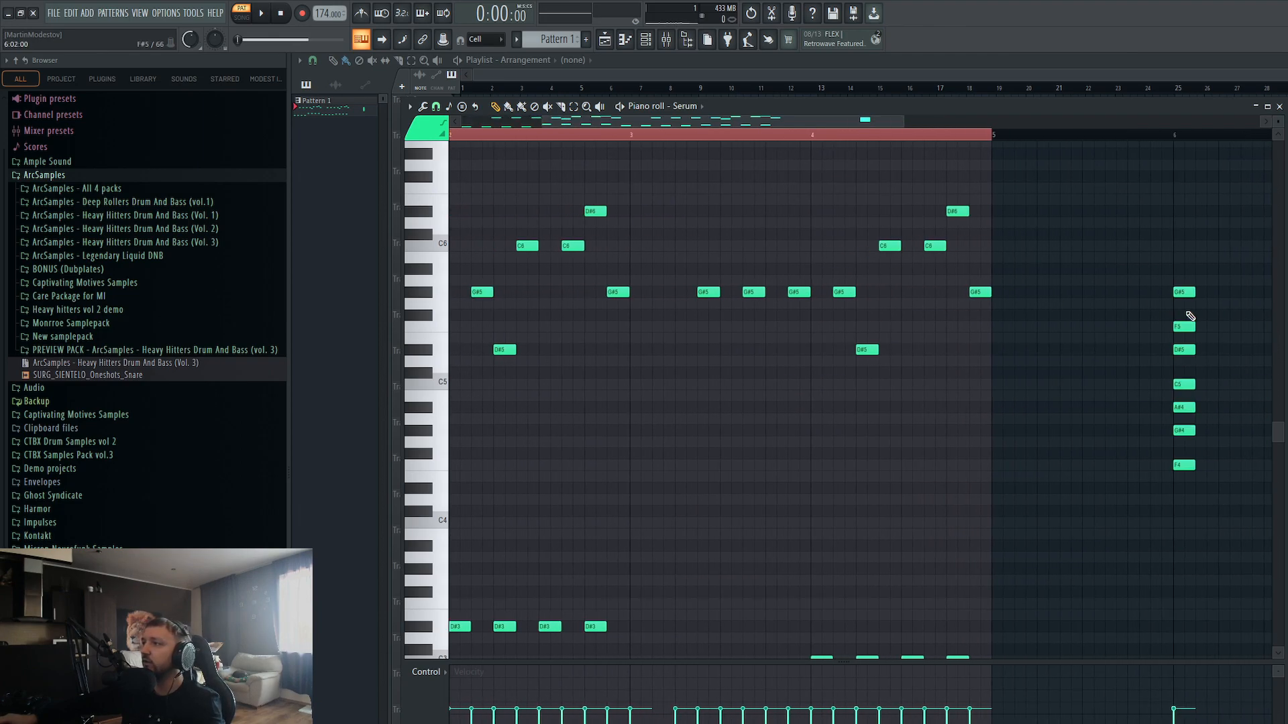
Step: Raise the guide chord notes by one octave and move them closer to the melody, into bar 5
left_click_drag(1238, 251, 1113, 485)
key("ctrl+Up")
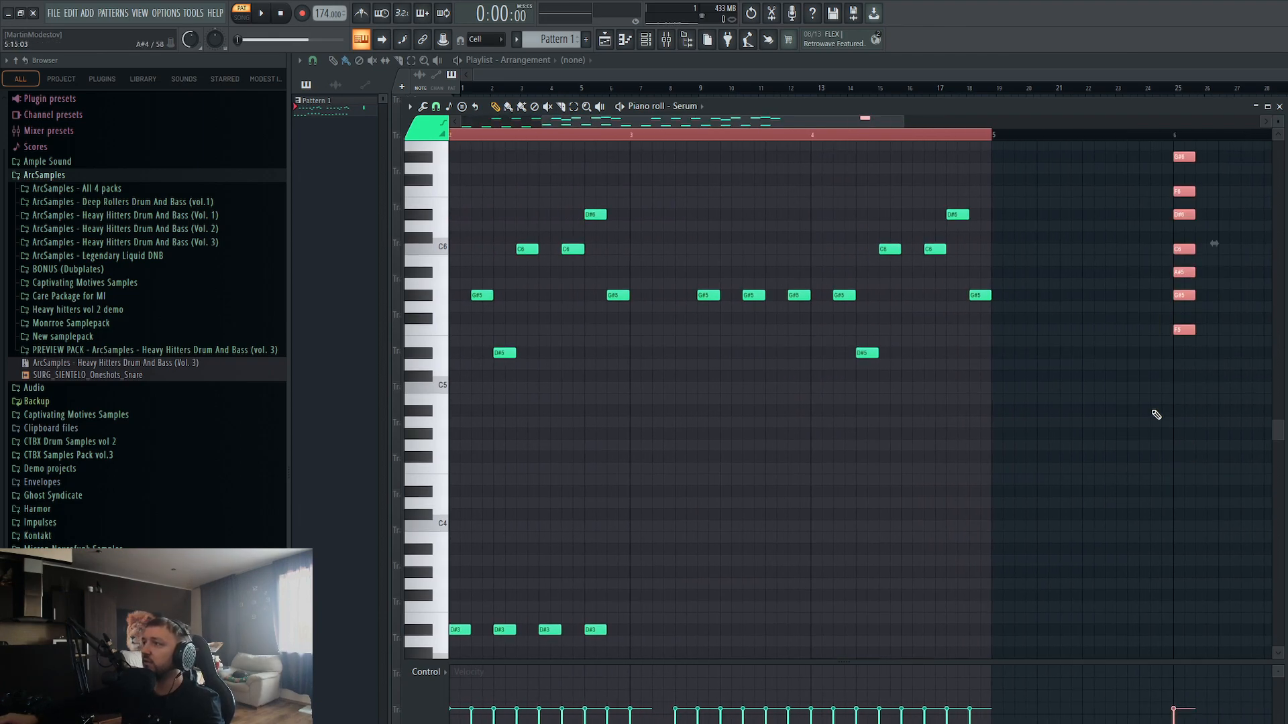
left_click_drag(1182, 329, 1050, 330)
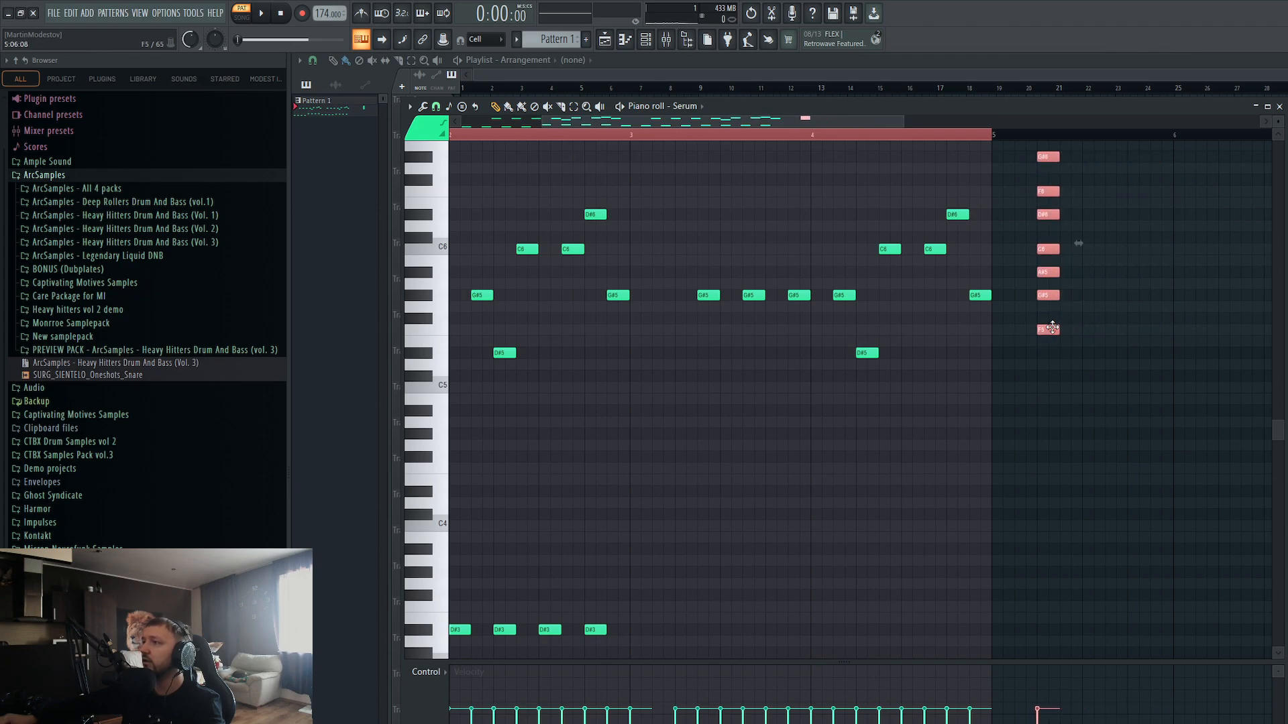
key("ctrl+Down")
scroll(1022, 369, "up", 2)
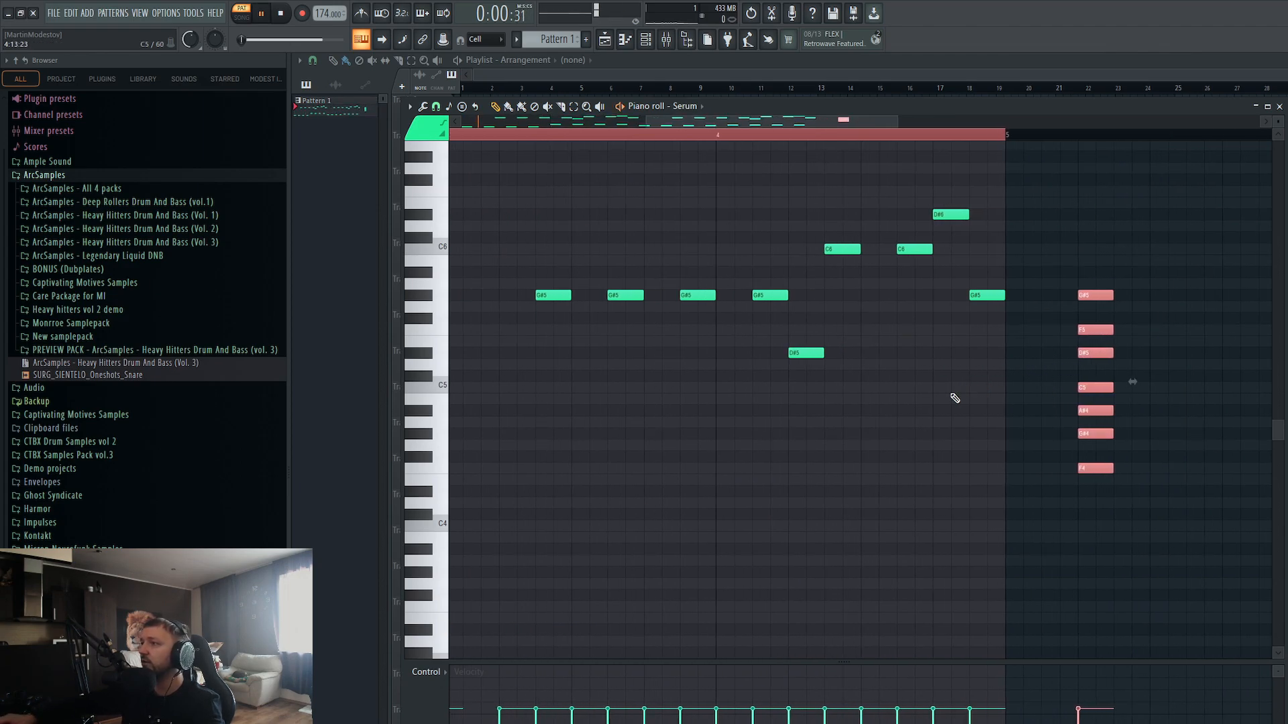
key("ctrl+Up")
key("ctrl+d")
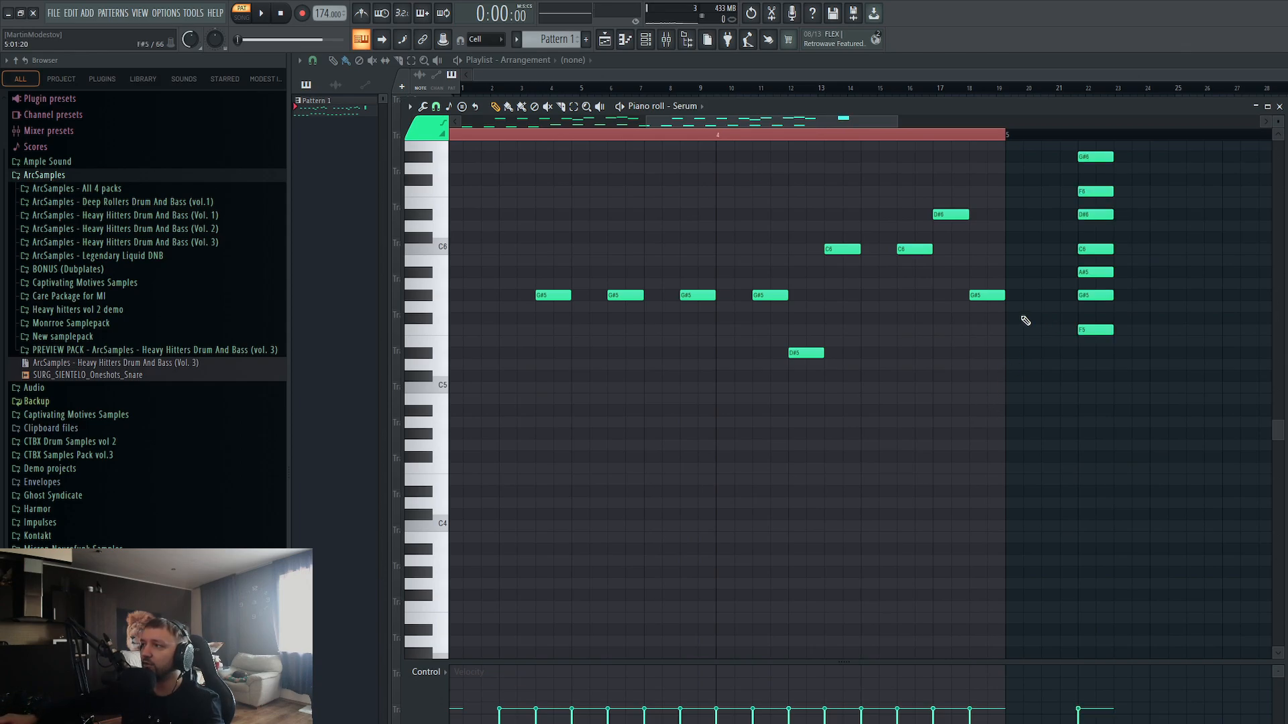
Step: Replace the first C6 note in bar 4 with consecutive F#5 and G#5 notes and play back from just before bar 4
left_click(829, 317)
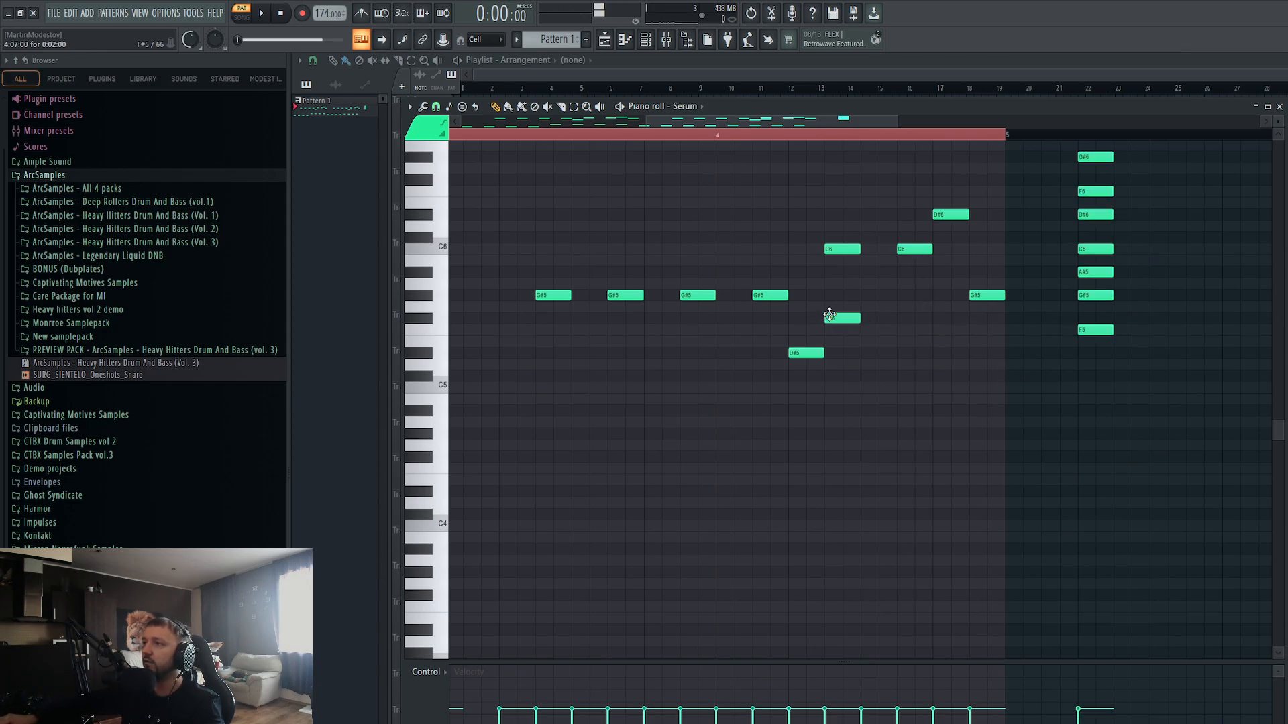
left_click(880, 297)
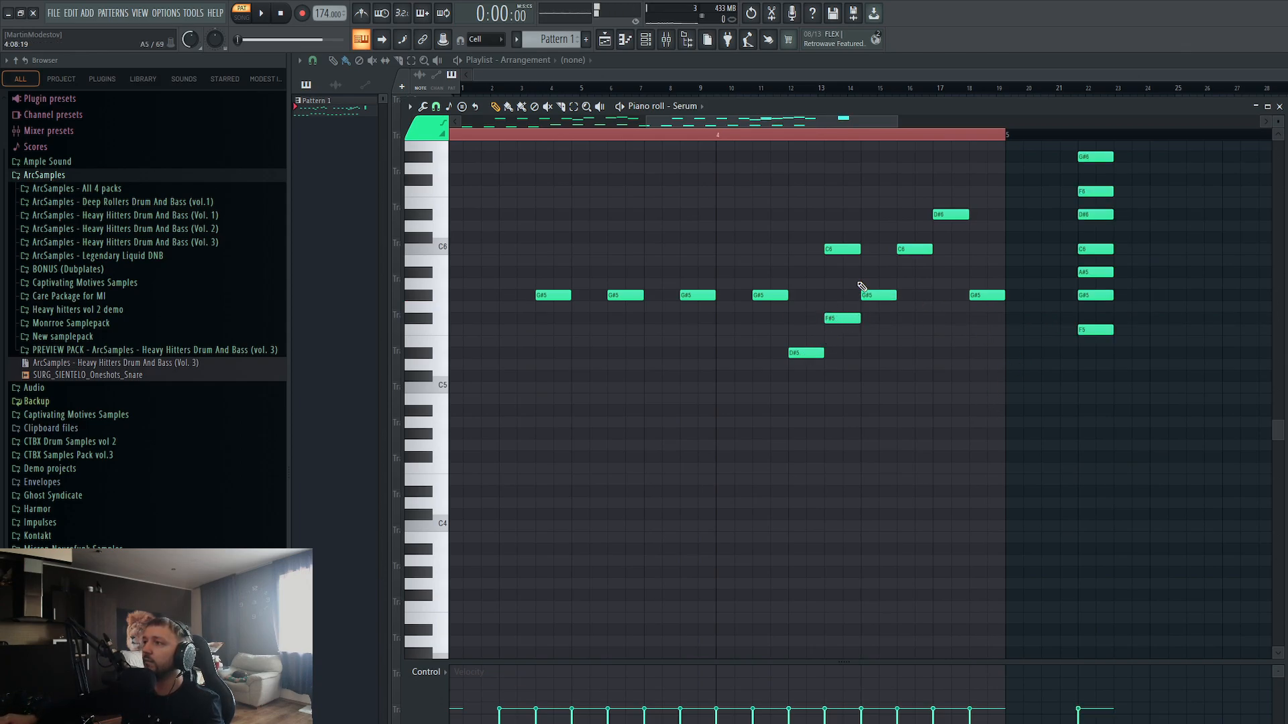
right_click(847, 251)
left_click(724, 138)
key("space")
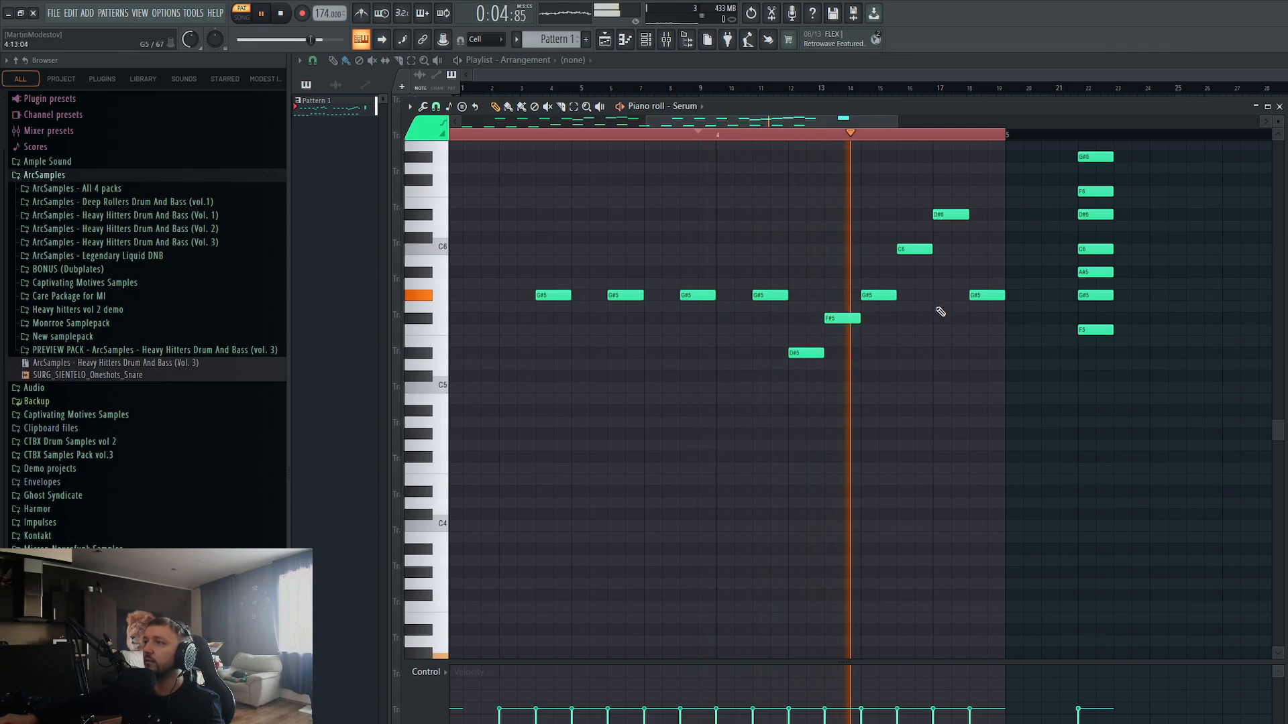
key("space")
Step: Lower the F#5 note in bar 4 to F5 and play back the melody
left_click_drag(840, 318, 841, 329)
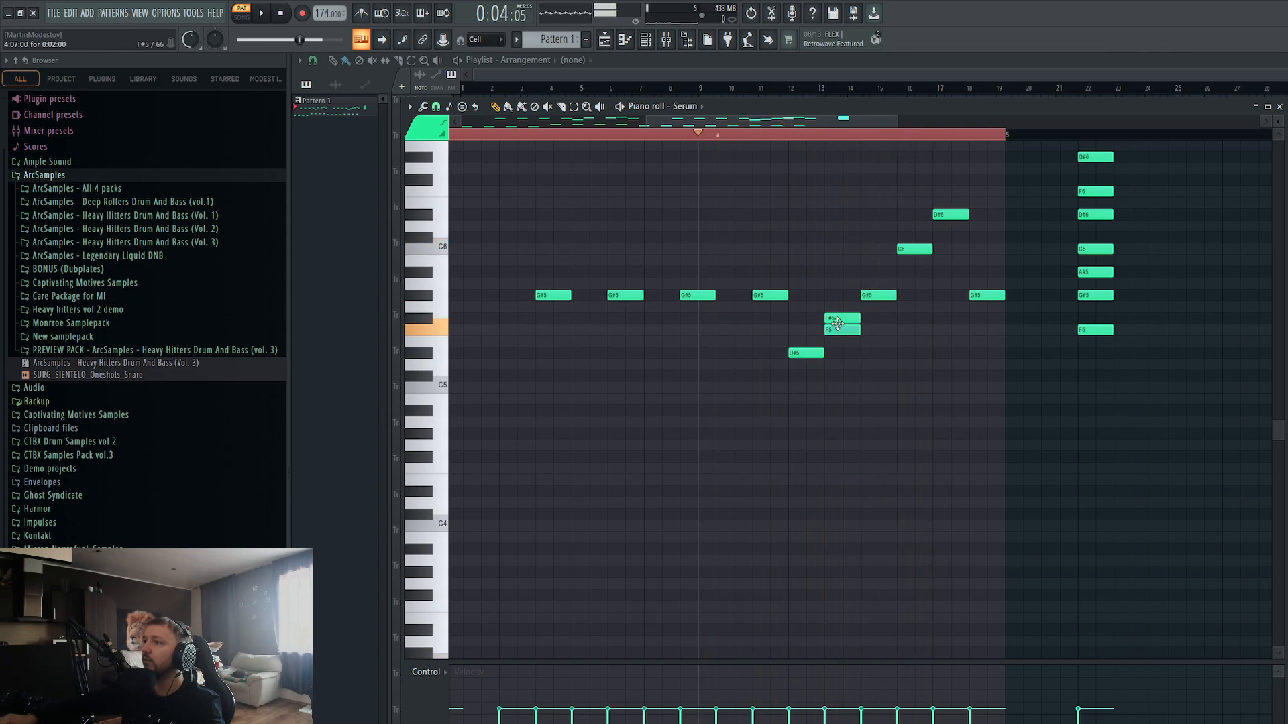
key("space")
key("space")
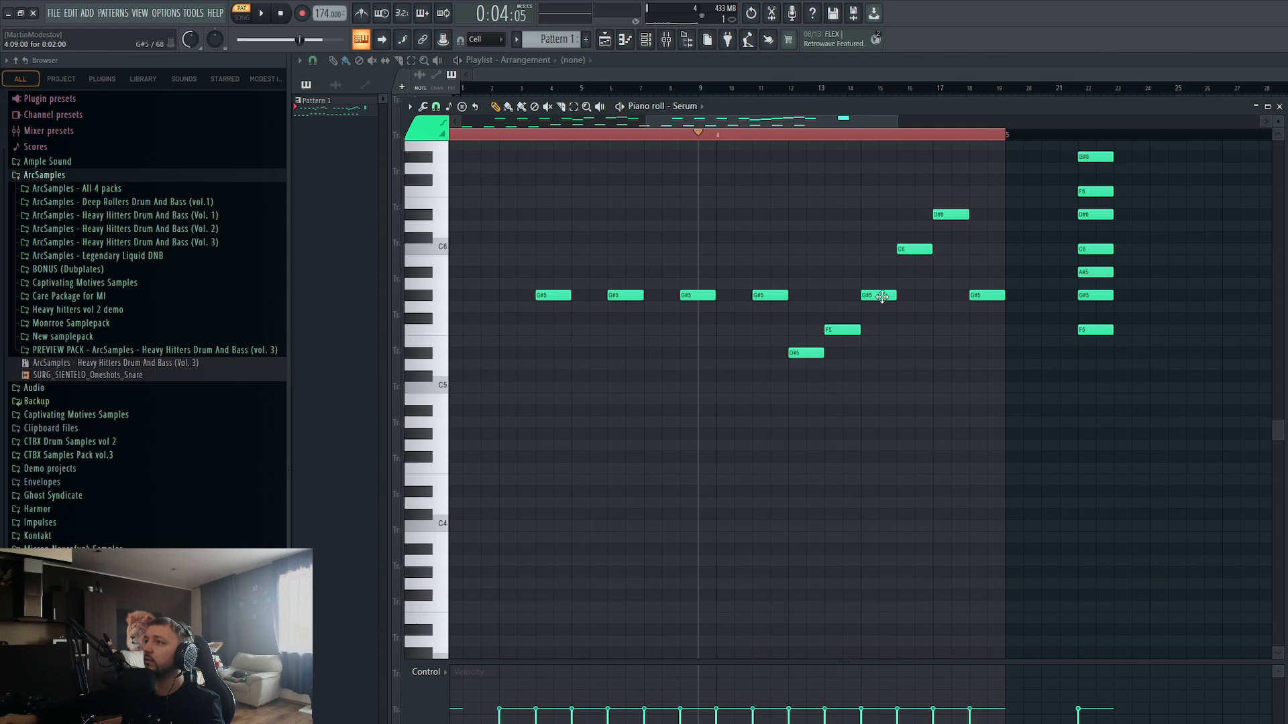
left_click(885, 296)
key("space")
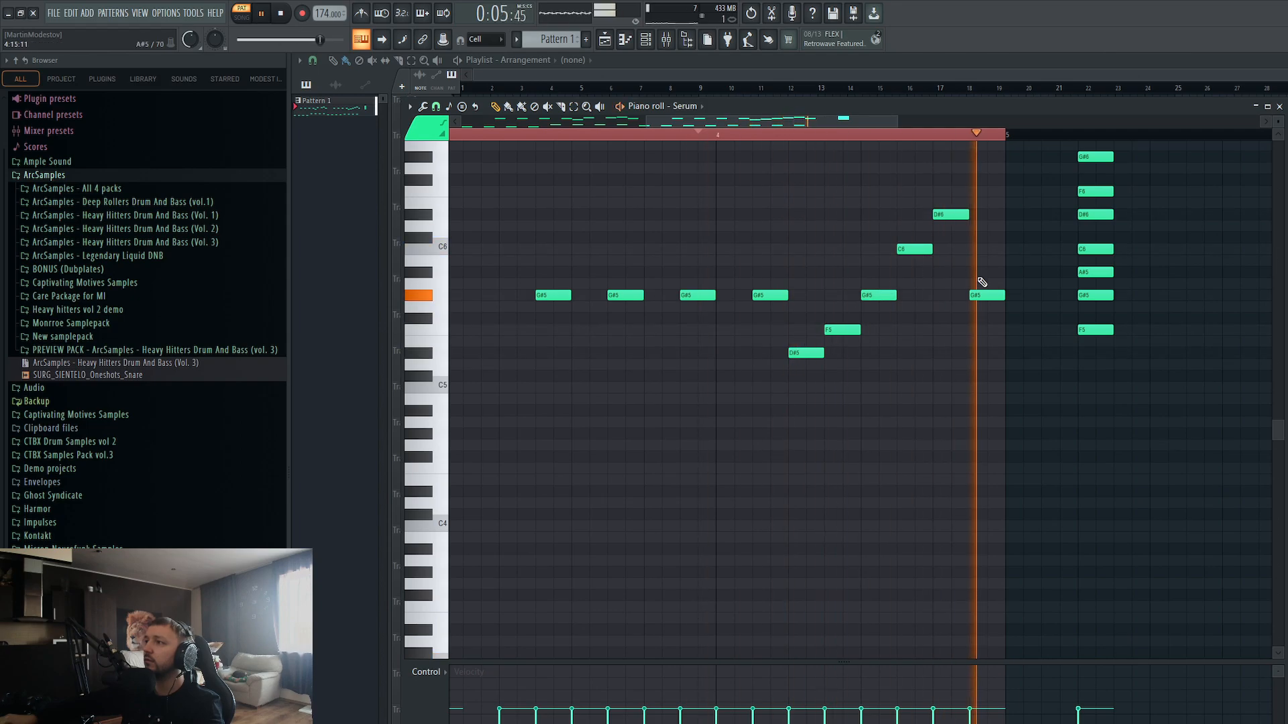
scroll(994, 426, "down", 4)
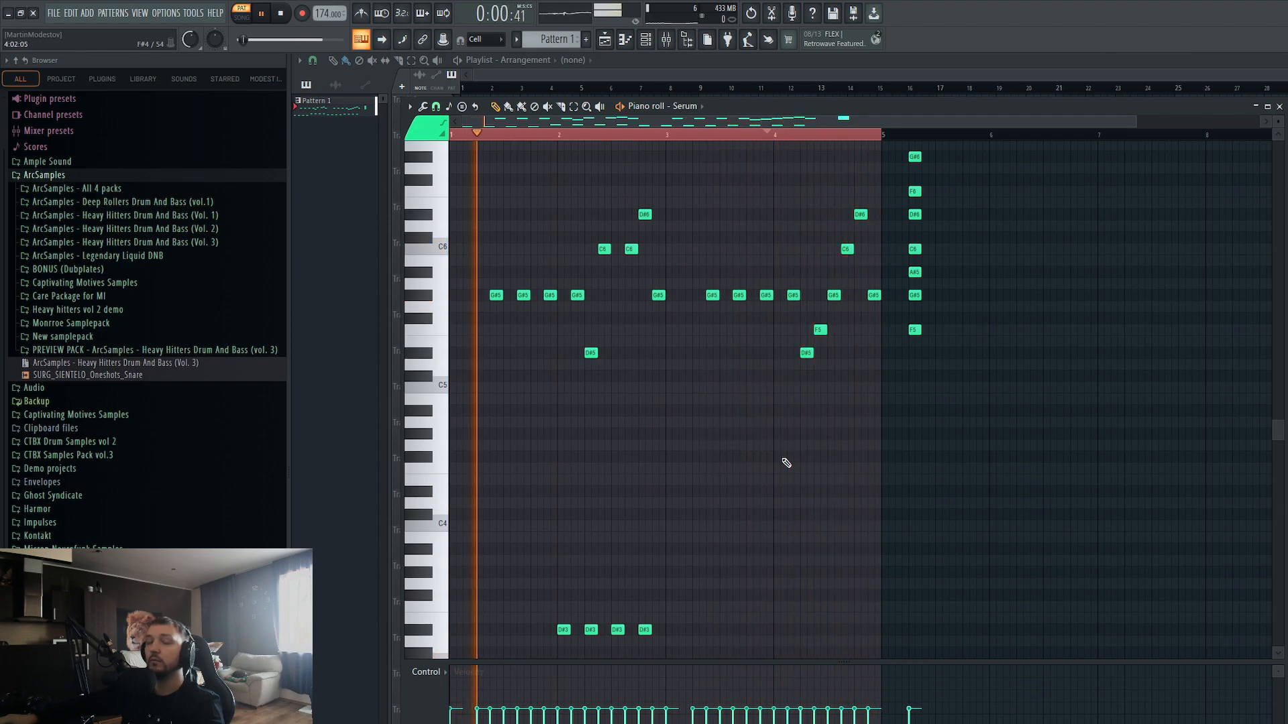
key("space")
Step: Delete the stack of guide chord notes after the end of bar 4
left_click_drag(966, 151, 869, 451)
key("Delete")
scroll(899, 423, "down", 2)
scroll(908, 403, "up", 5)
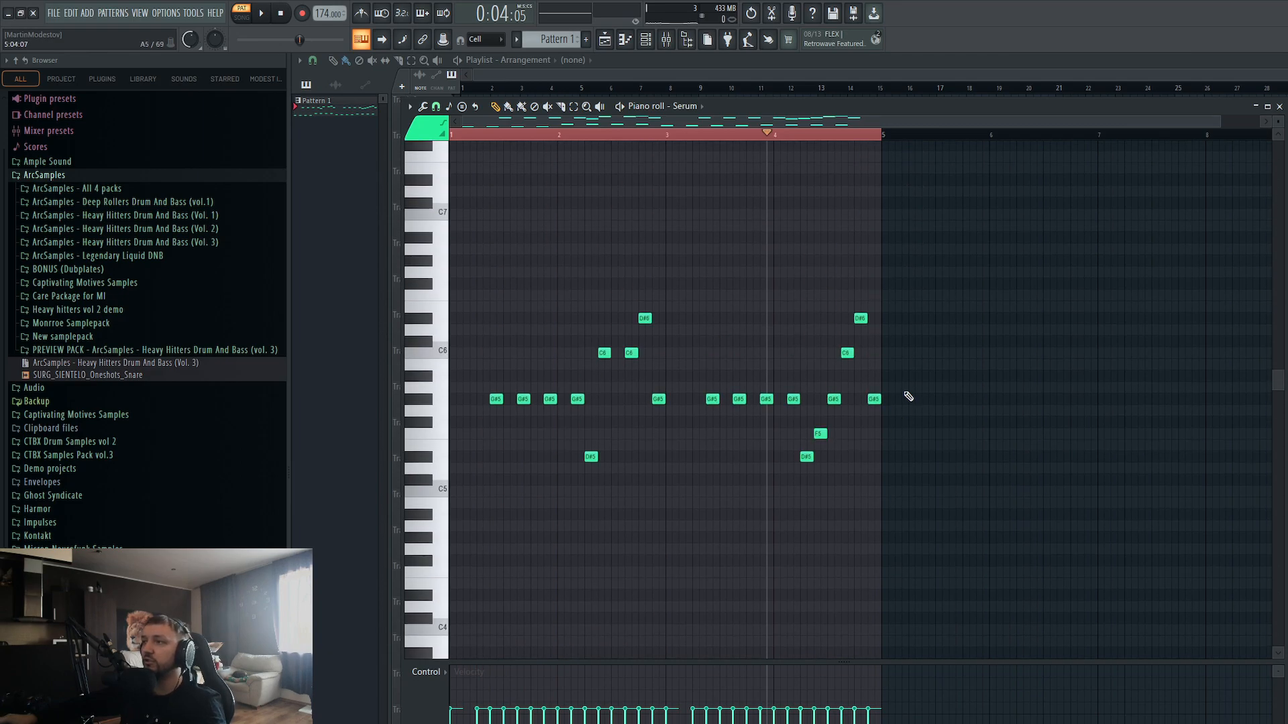
Step: Duplicate all bass and melody notes of the four bars into bars 5 to 8
scroll(768, 502, "down", 7)
scroll(806, 380, "down", 1)
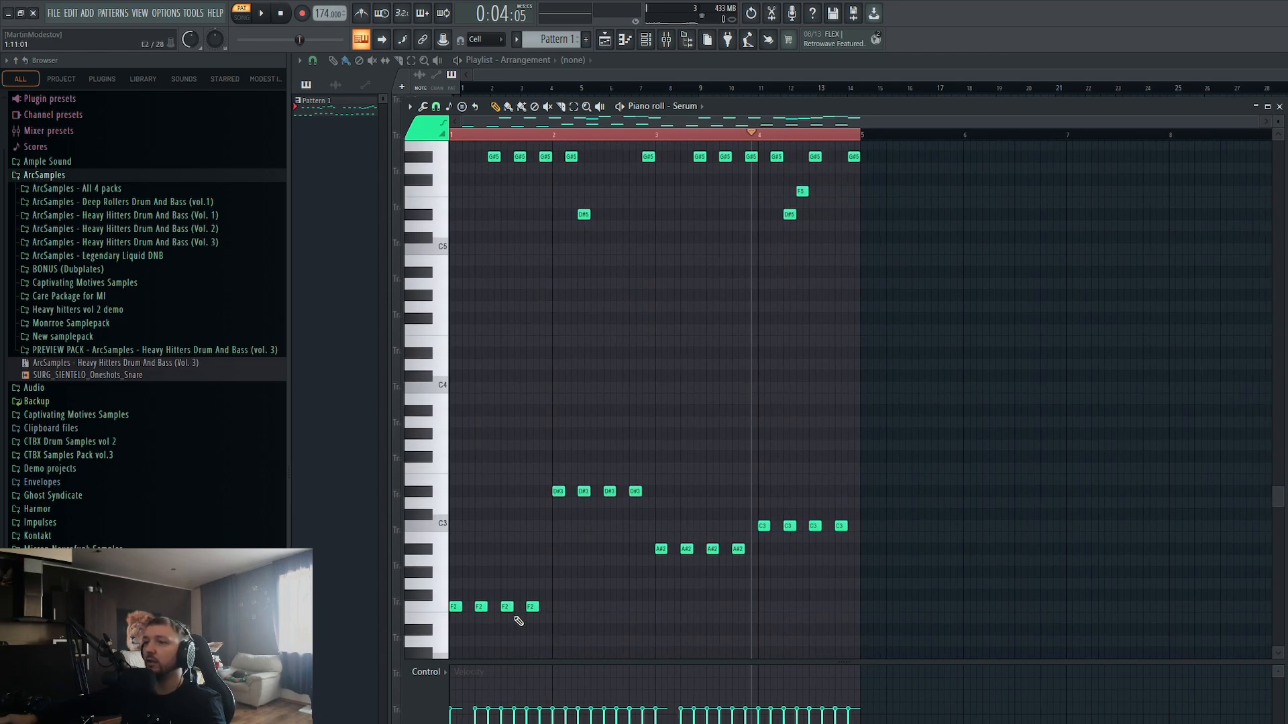
key("ctrl+a")
left_click_drag(455, 607, 866, 607)
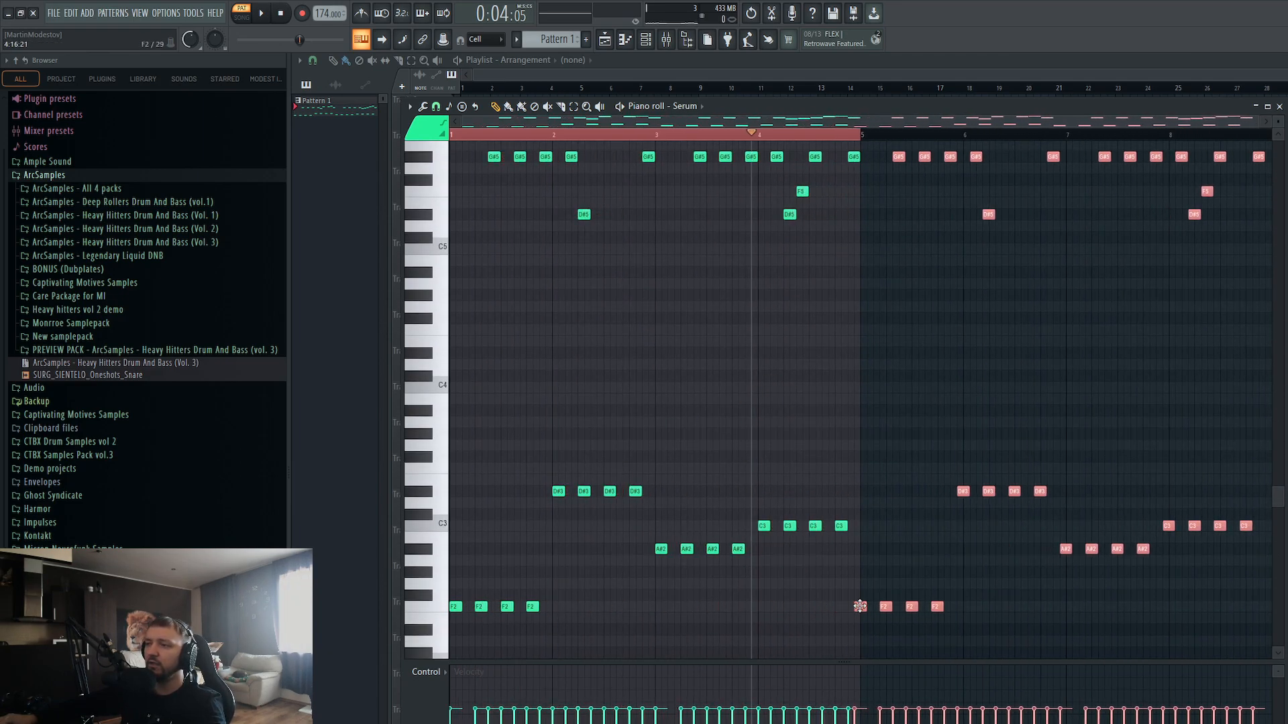
scroll(674, 481, "down", 2)
scroll(674, 481, "up", 7)
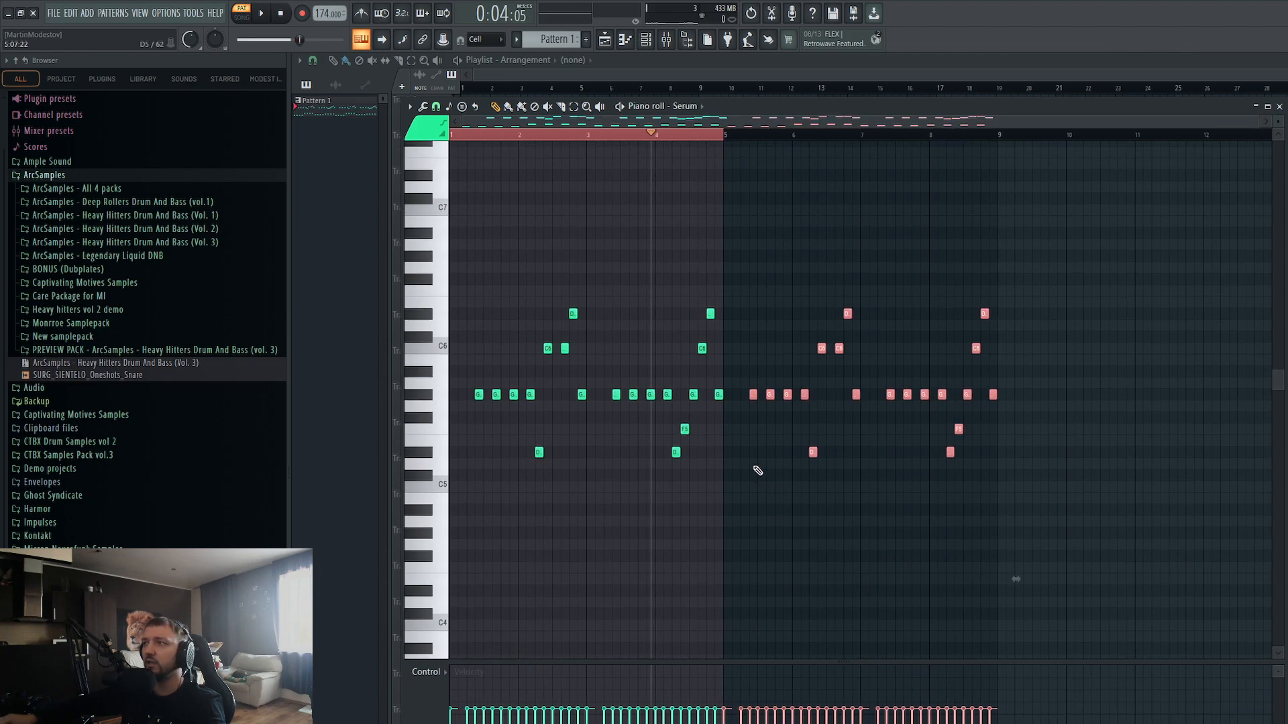
key("ctrl+d")
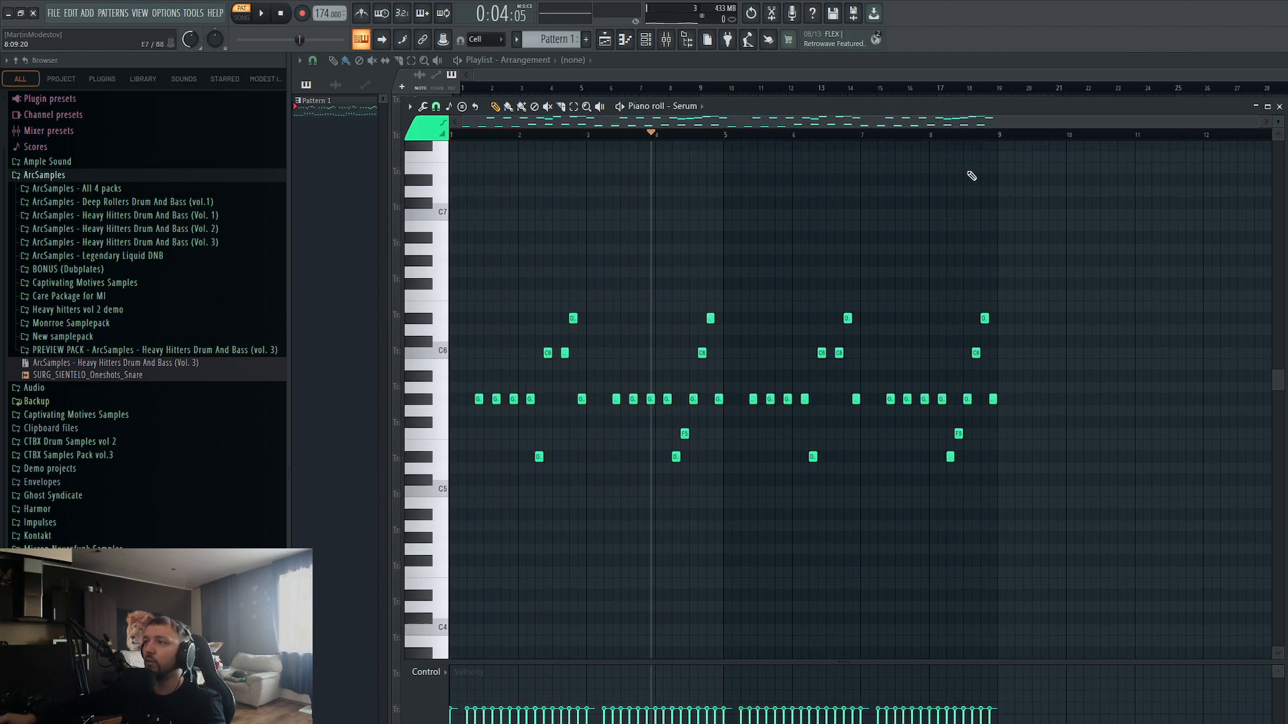
Step: Limit the playback range to bar 8
left_click_drag(724, 137, 451, 137)
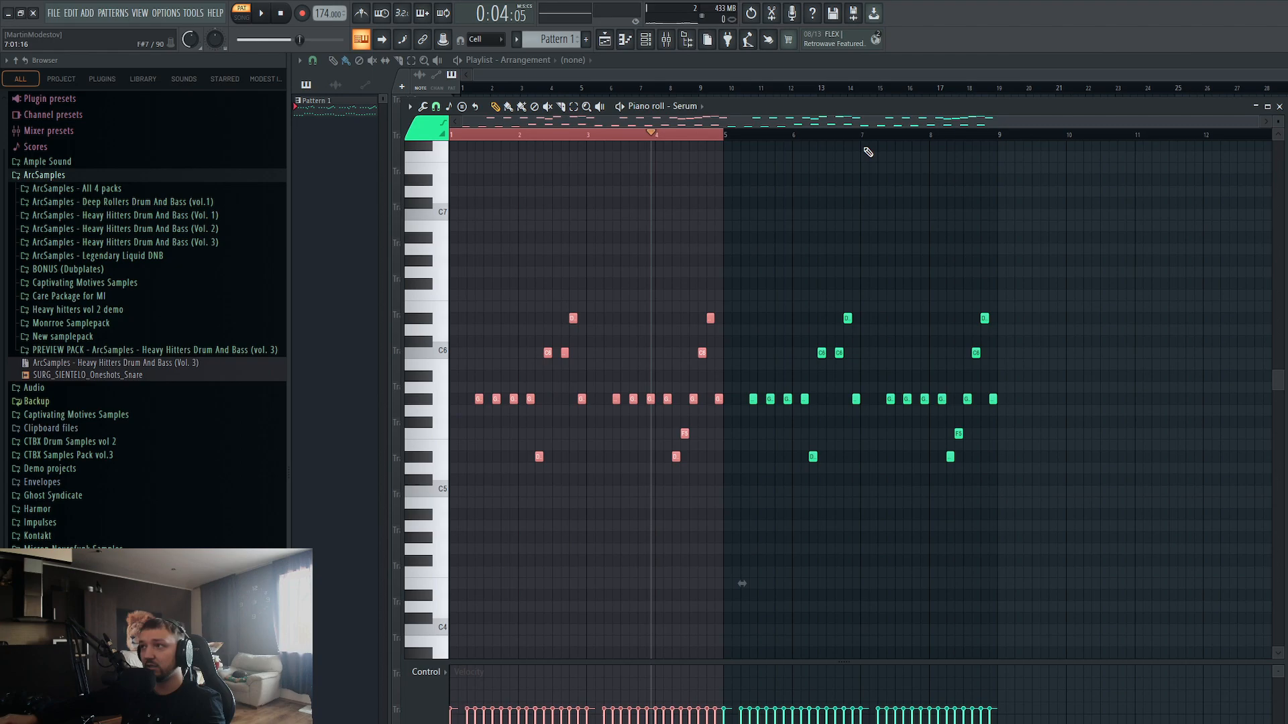
left_click_drag(744, 143, 930, 155)
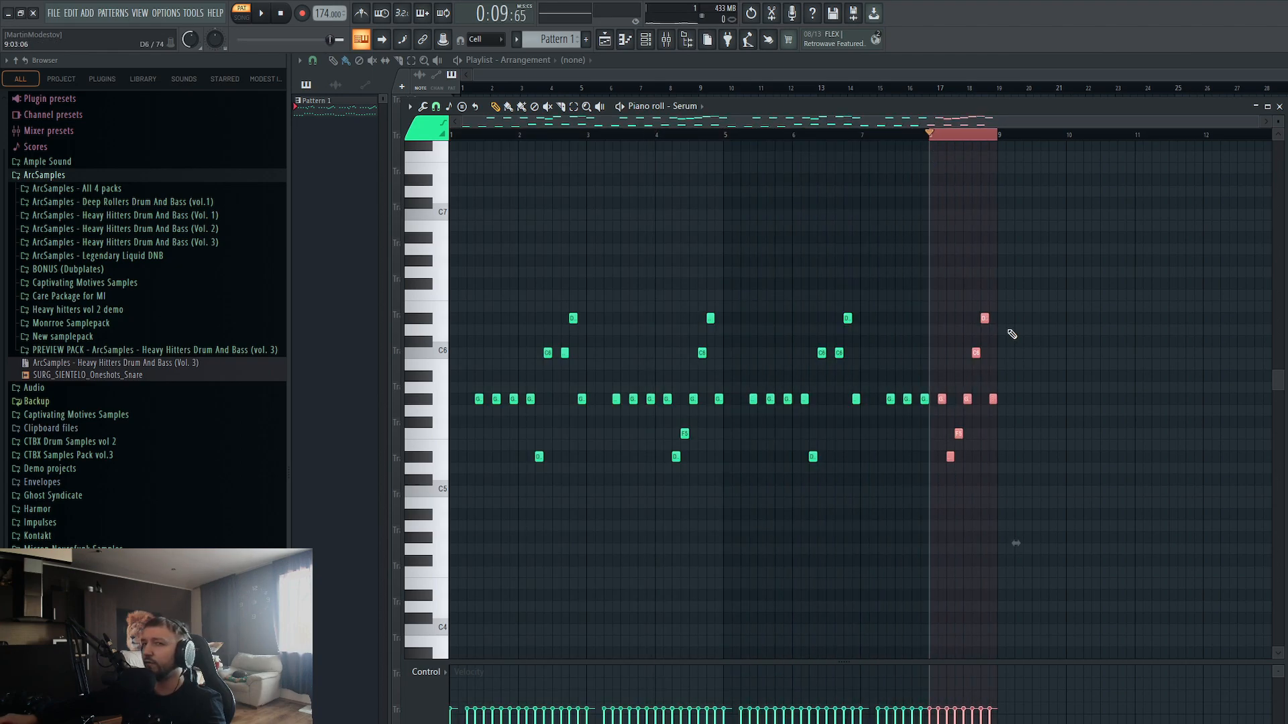
scroll(974, 467, "up", 3)
scroll(938, 482, "up", 3)
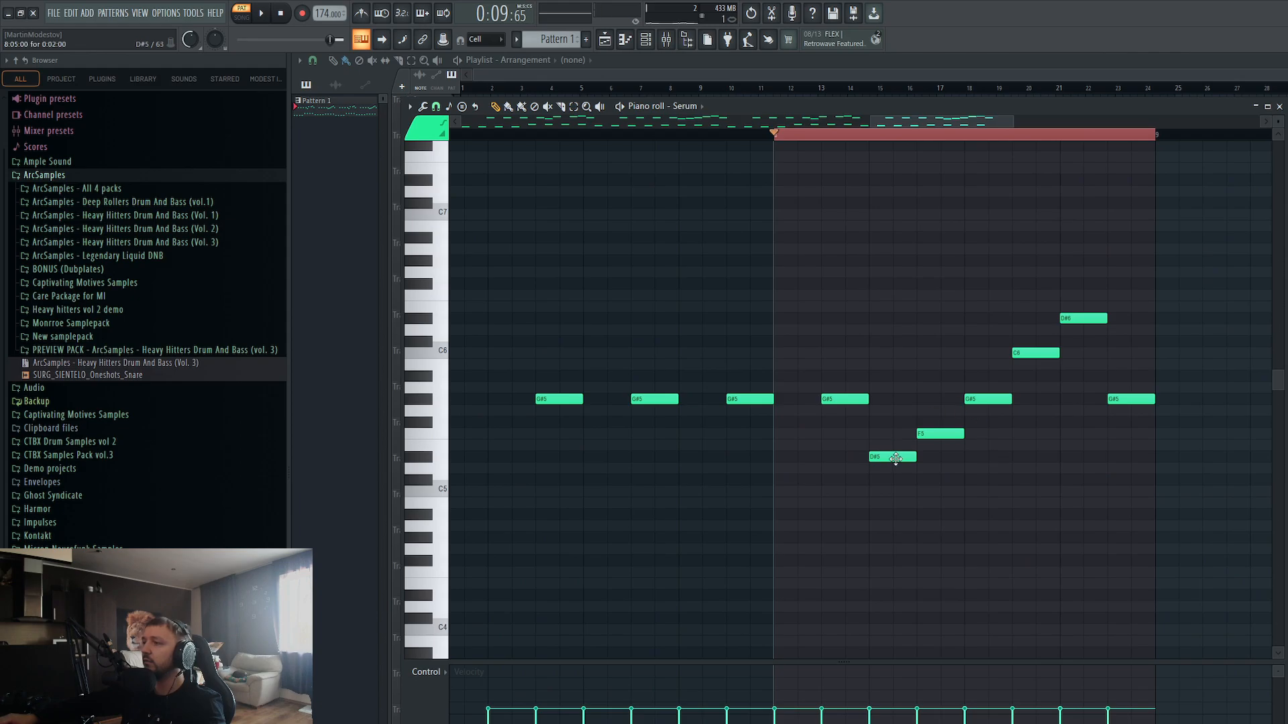
Step: Rework the bar 8 melody by replacing D#5 with G5, removing F5 and the G#5 after it, and placing G#5 directly after G5
right_click(896, 459)
left_click(871, 411)
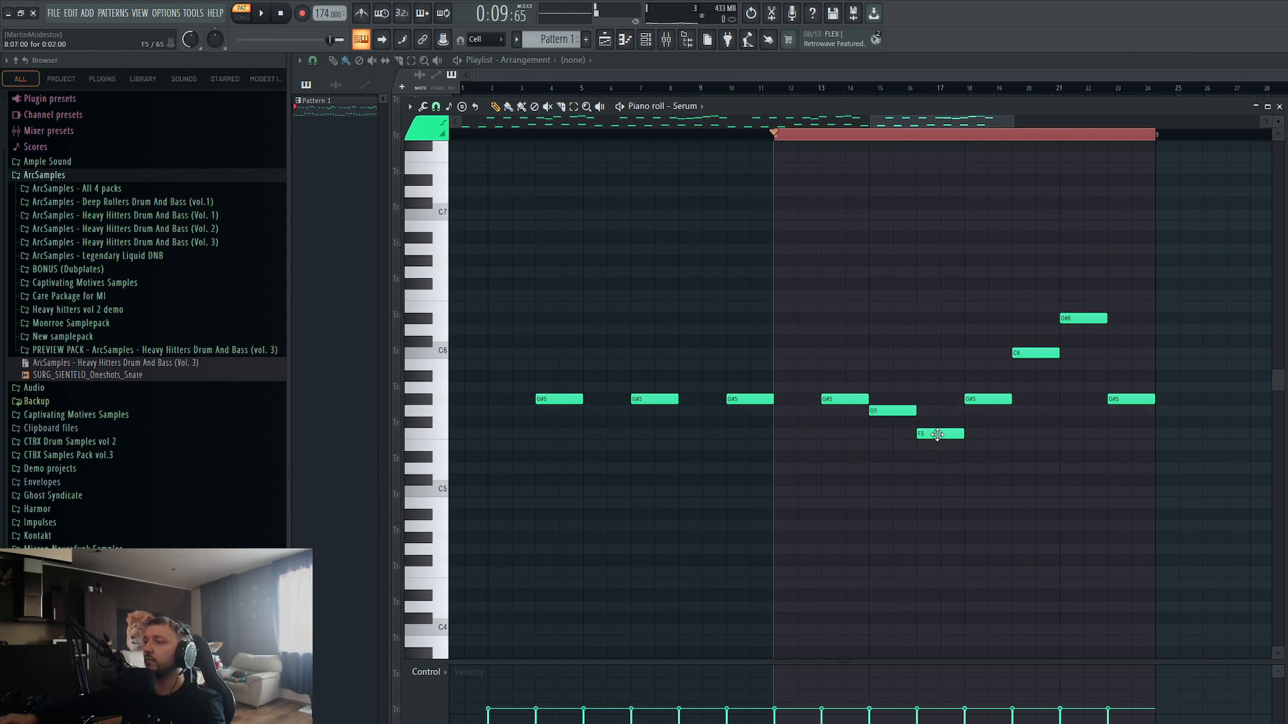
right_click(938, 434)
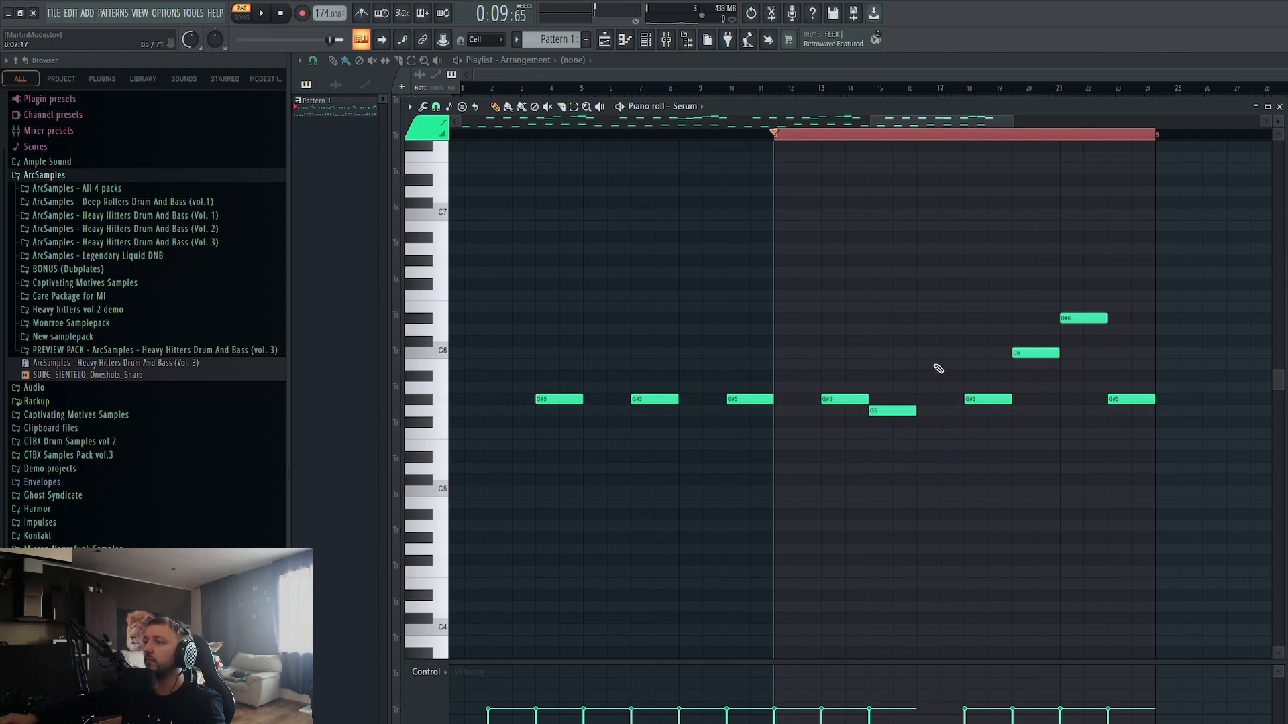
left_click(891, 411)
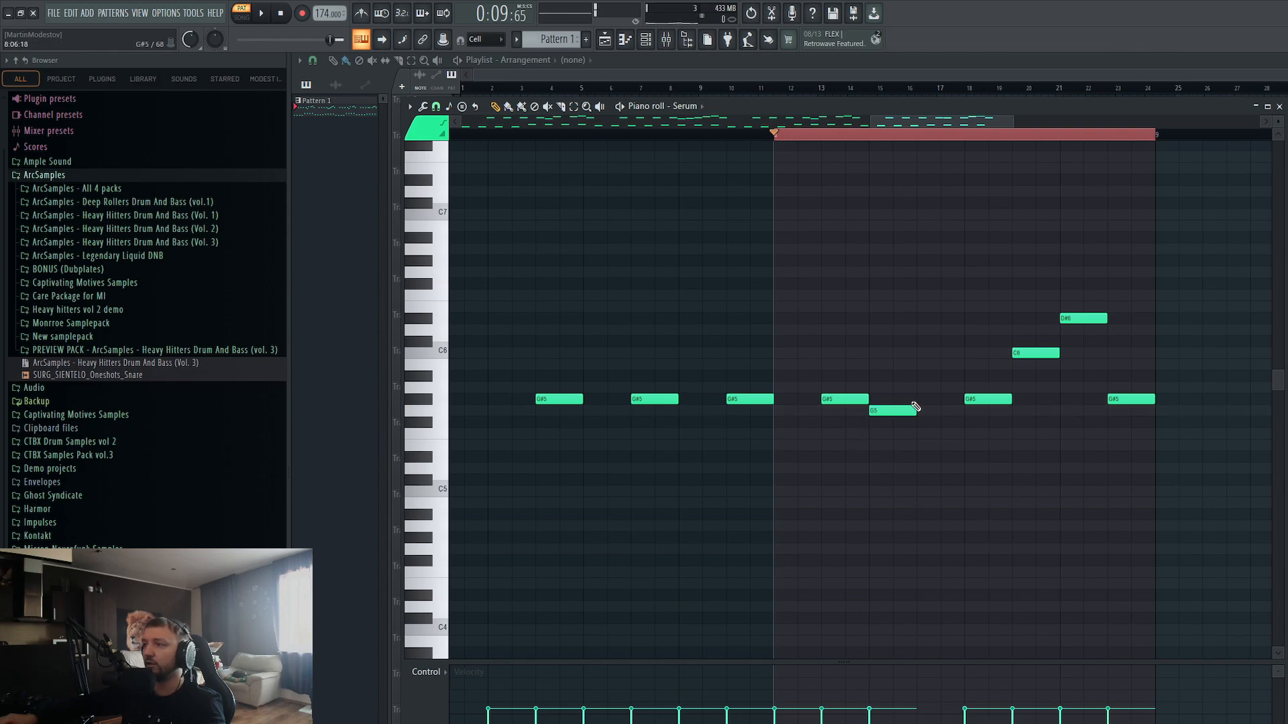
right_click(999, 399)
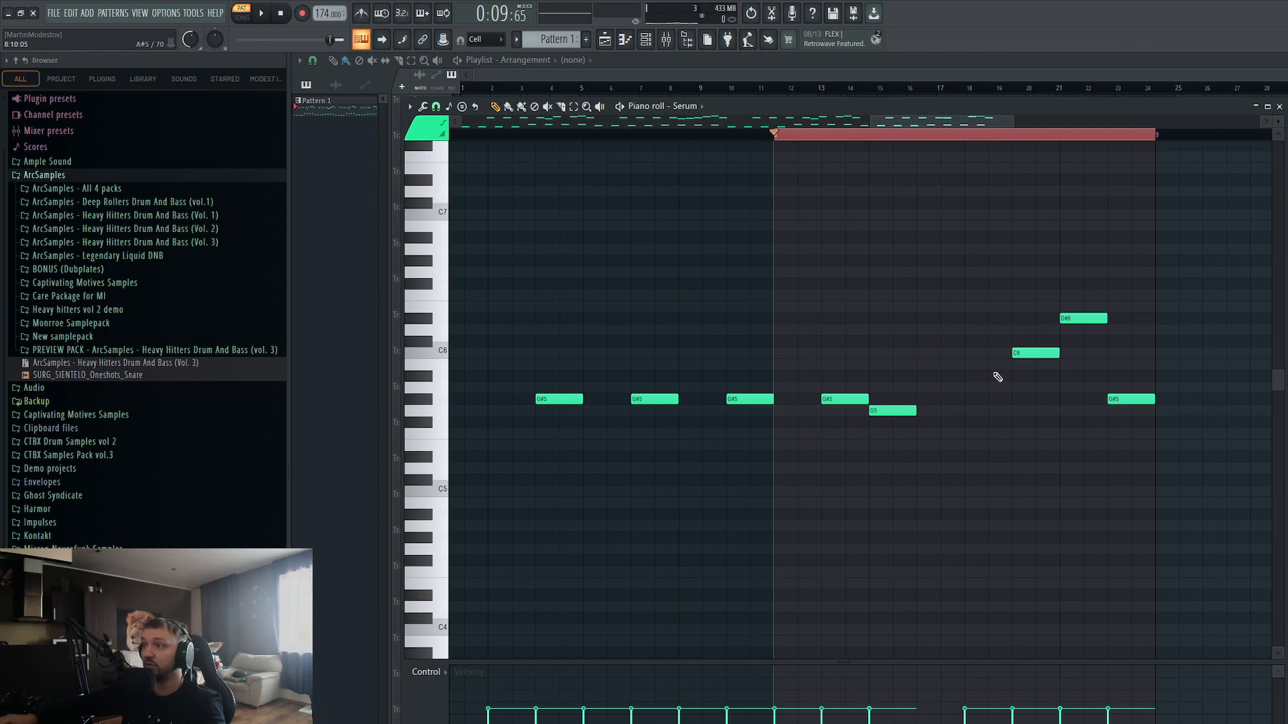
key("space")
key("space")
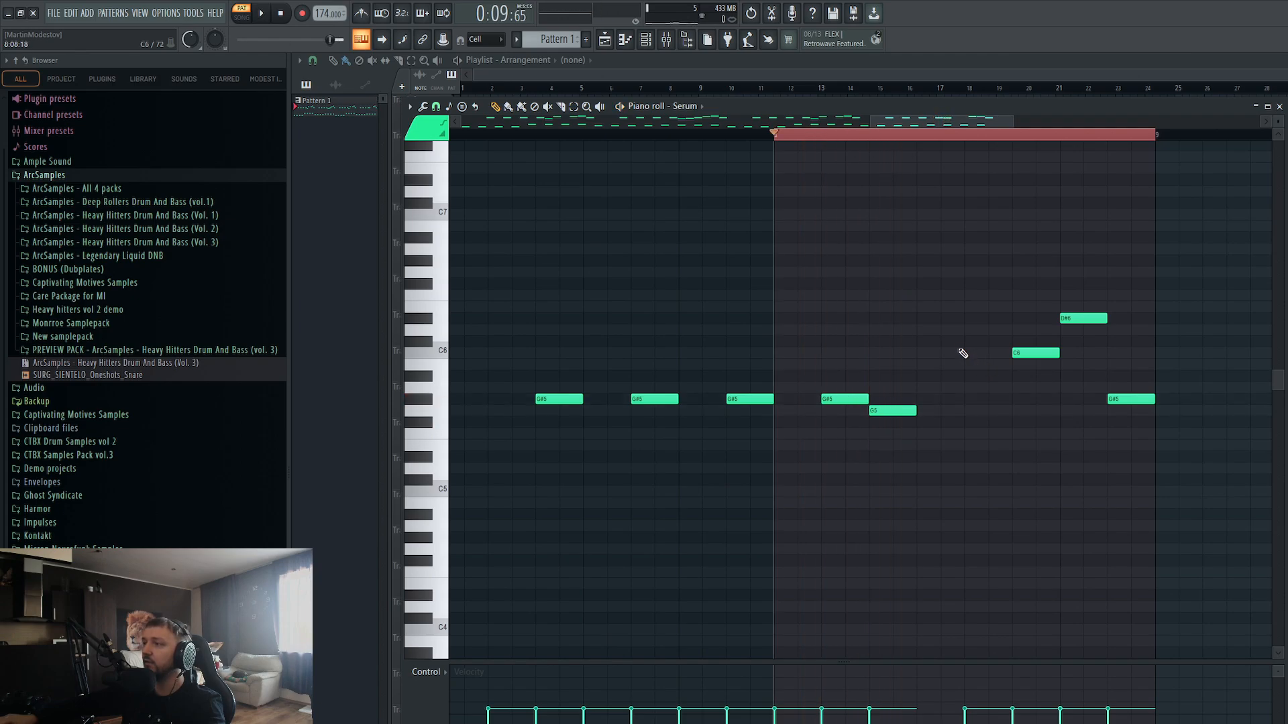
left_click(938, 400)
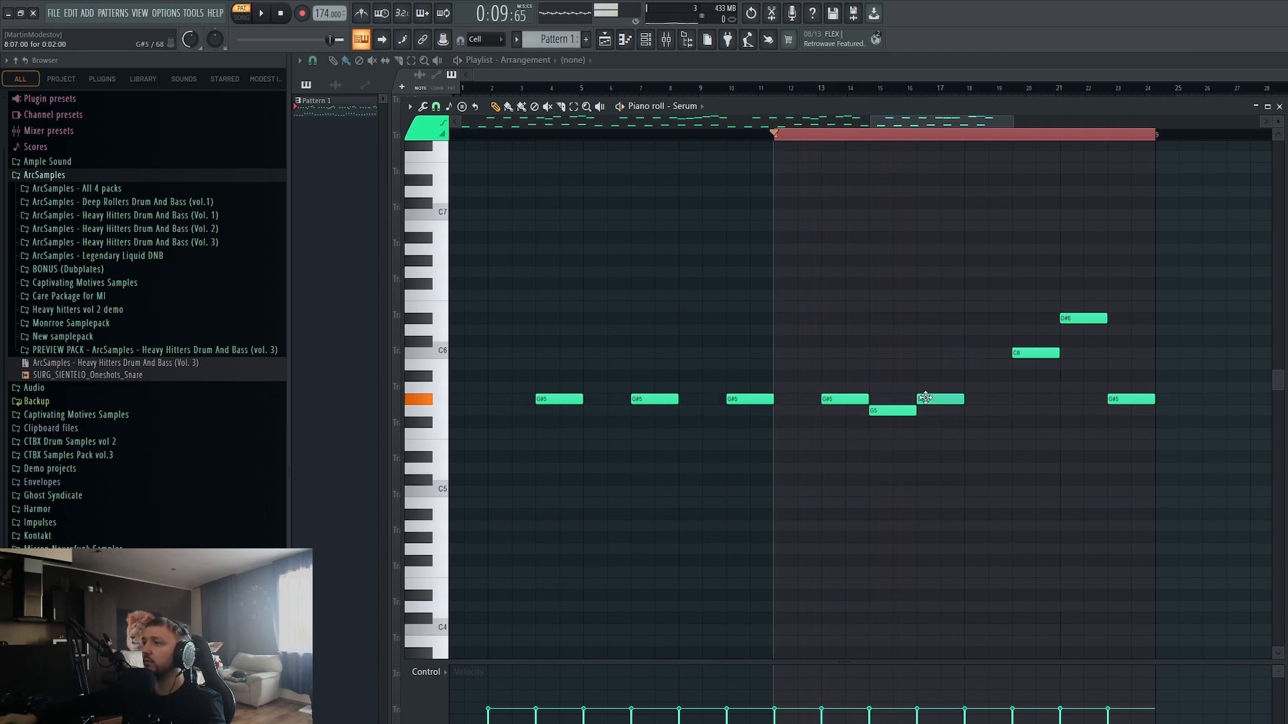
Step: Complete the bar 8 melody by adding a C6 directly before the existing C6 and replacing D#6 with G5, and play it back
left_click_drag(978, 327, 974, 355)
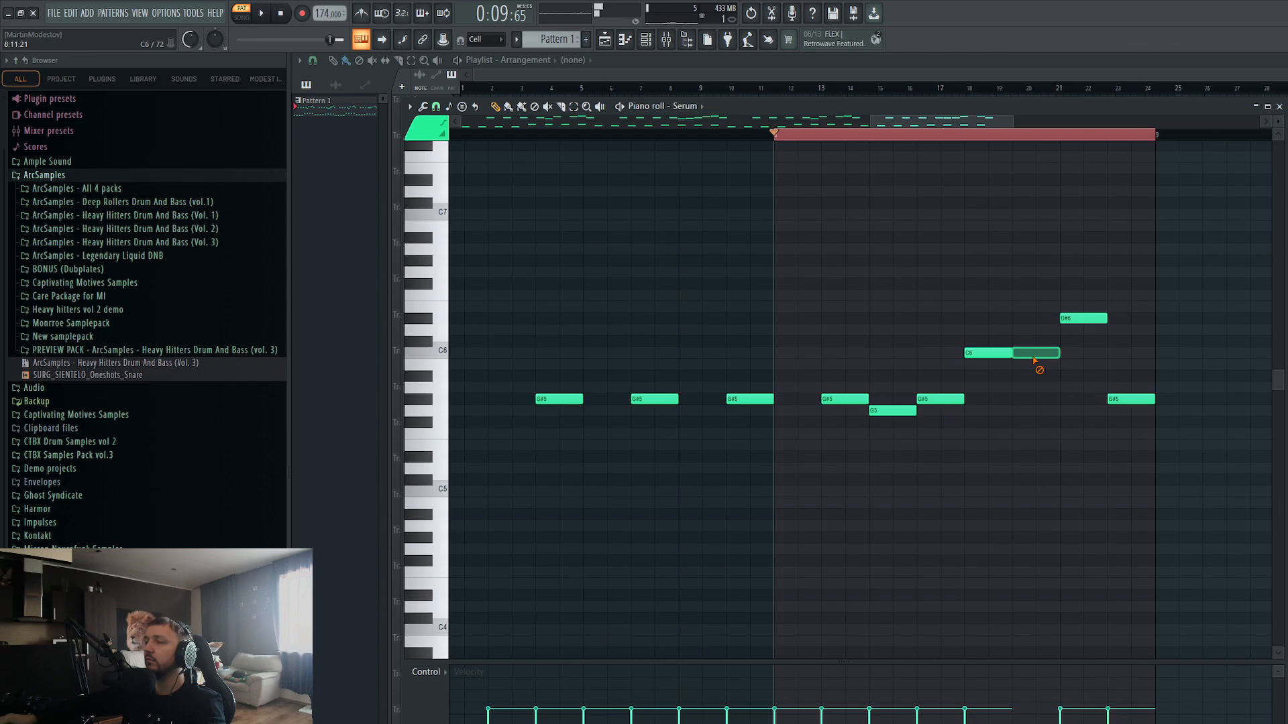
right_click(1071, 318)
left_click(1072, 410)
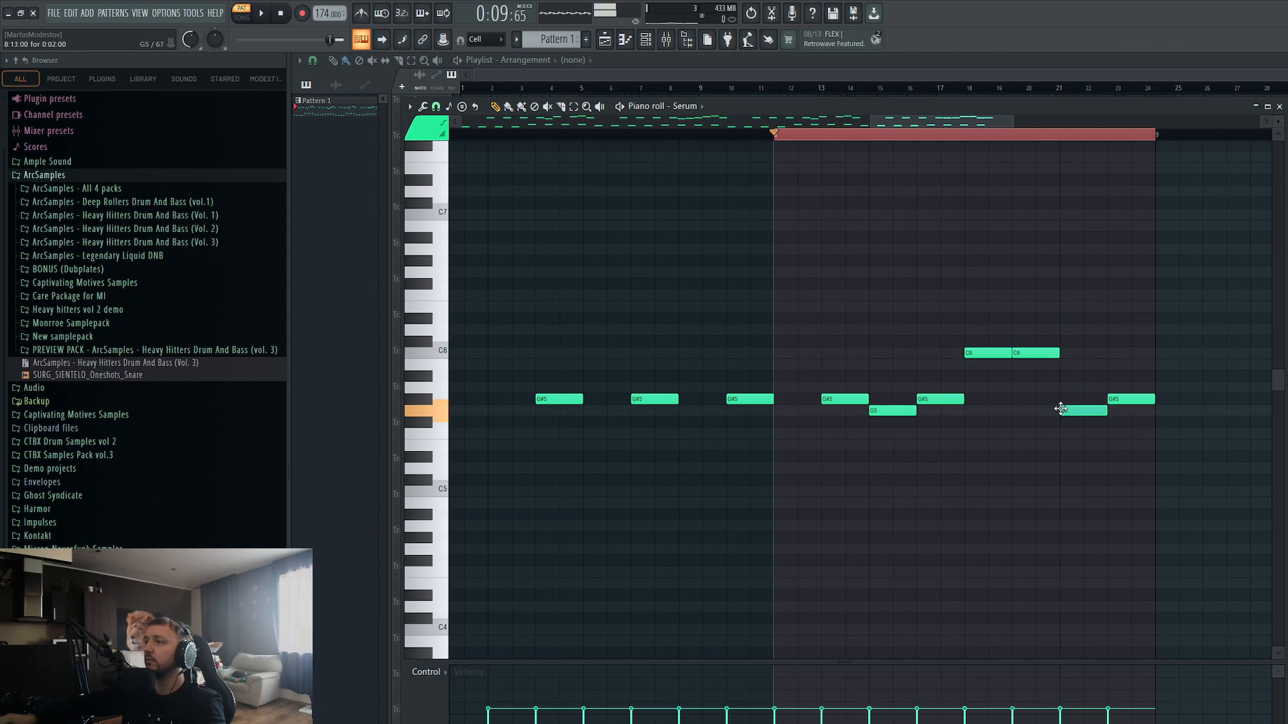
key("space")
scroll(894, 128, "down", 3)
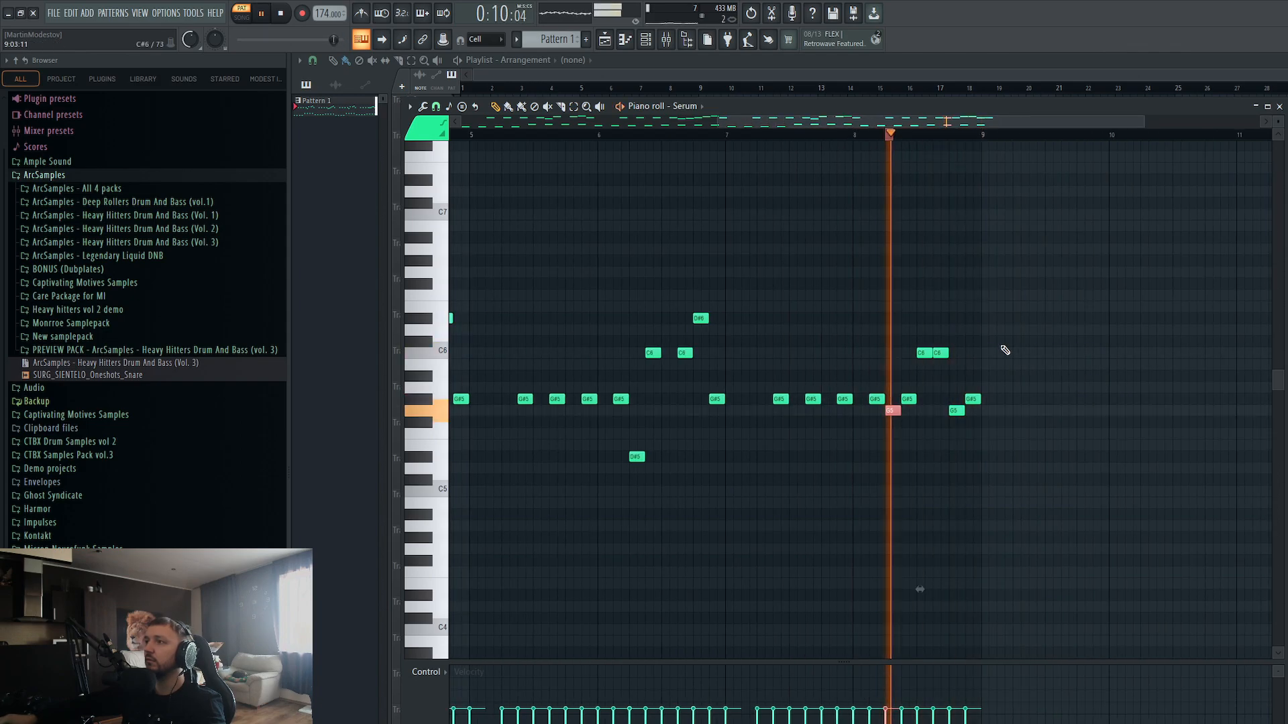
scroll(1013, 400, "down", 3)
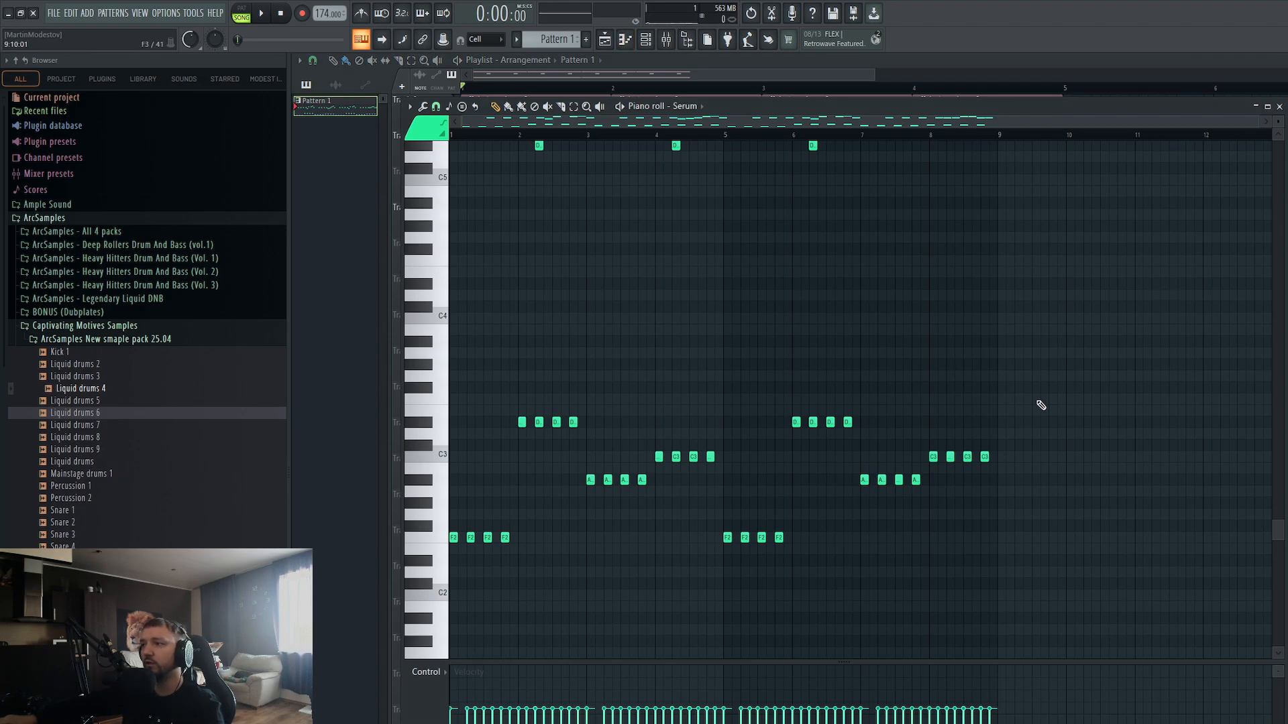
Step: Cut all the low bassline notes out of the stab pattern, keeping only the melody
left_click_drag(1075, 334, 495, 551)
key("Delete")
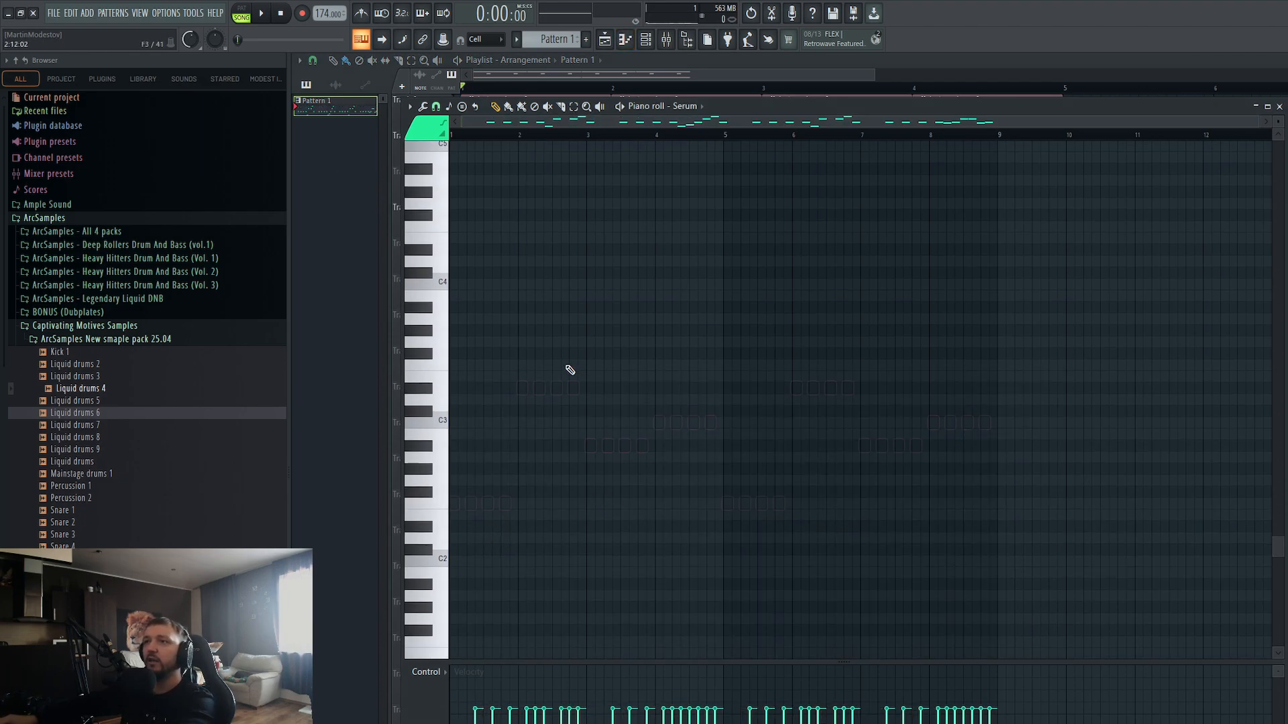
scroll(567, 368, "up", 8)
left_click_drag(1286, 295, 440, 314)
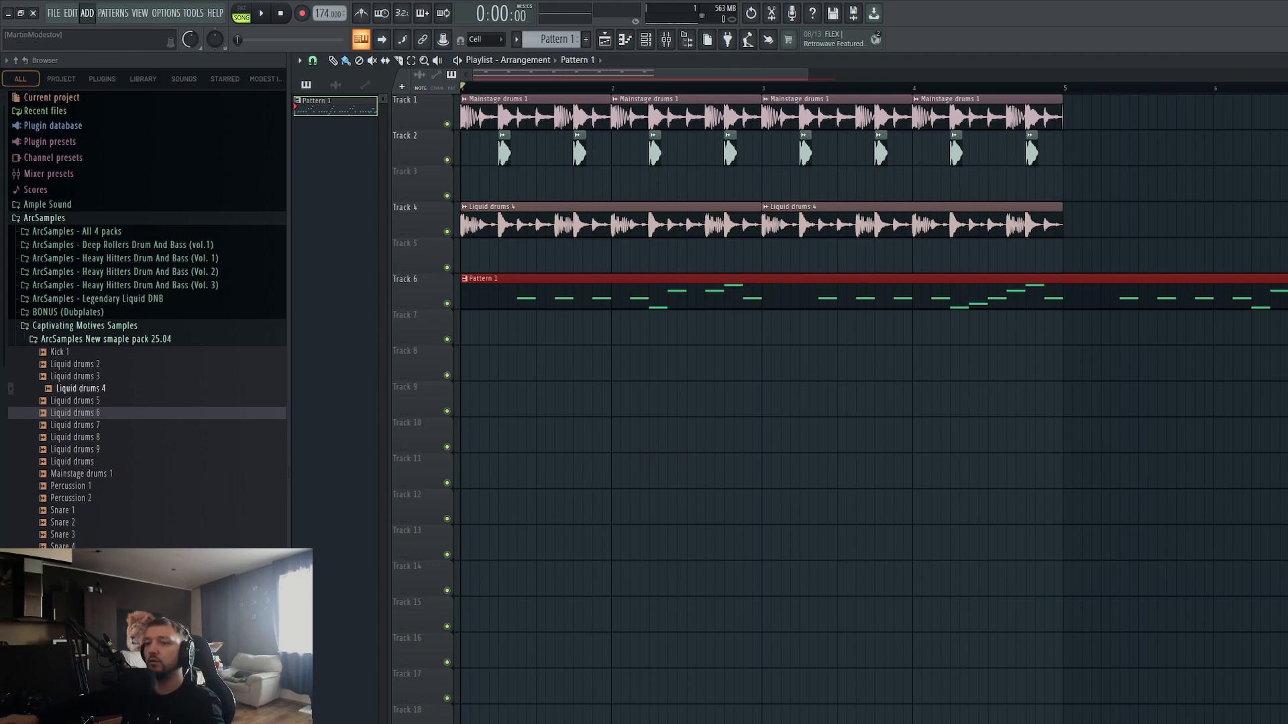
Step: Create Pattern 2 with a second Serum channel and paste the bassline notes into its piano roll
left_click(646, 43)
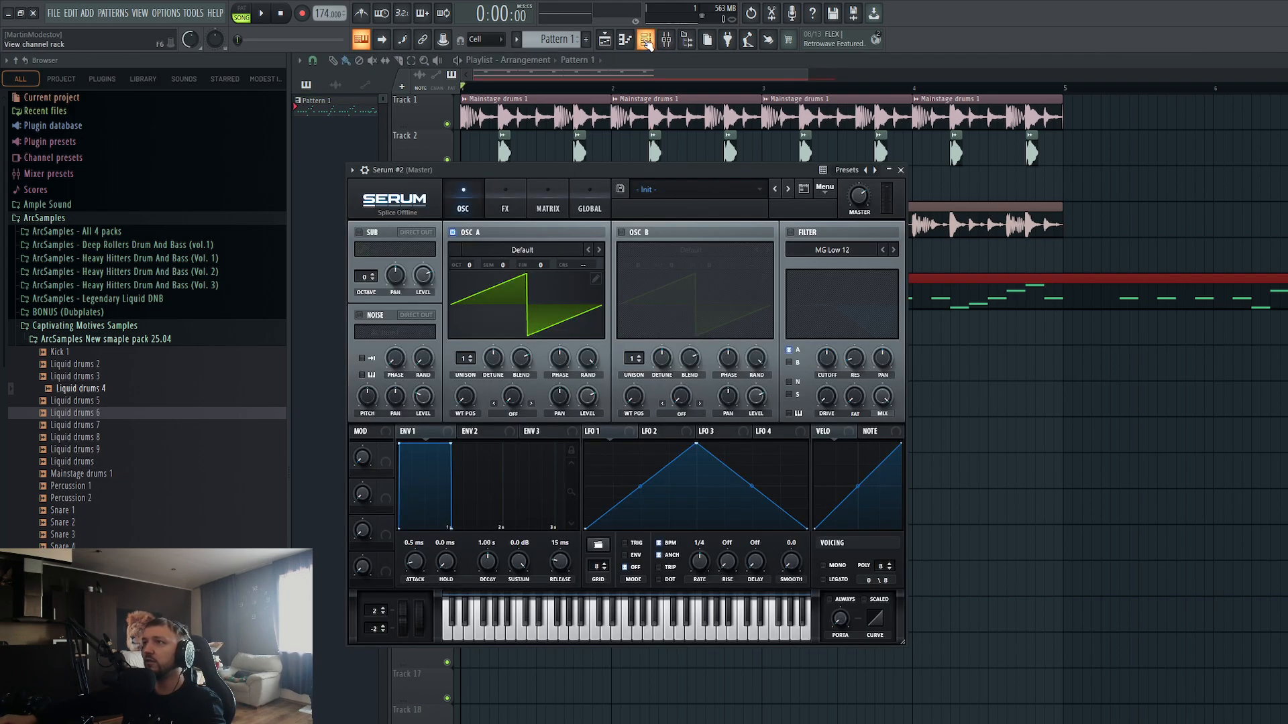
key("F4")
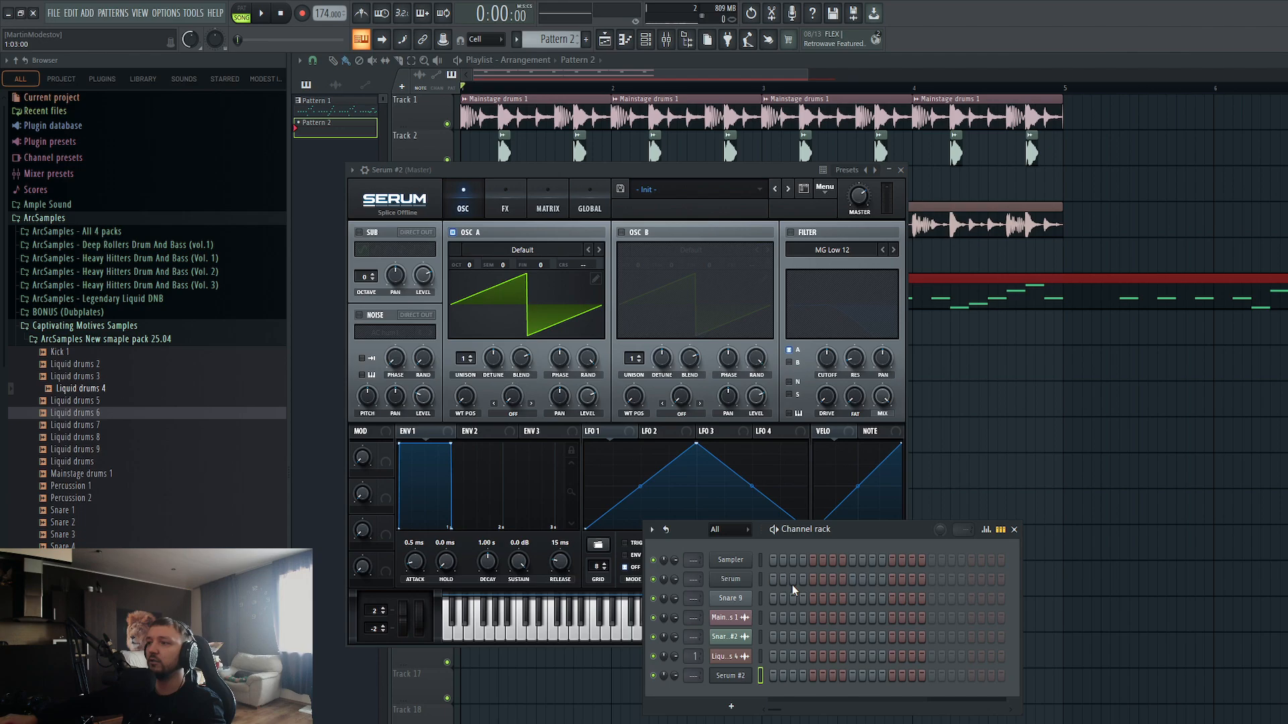
key("F7")
key("ctrl+v")
scroll(779, 675, "down", 5)
key("ctrl+a")
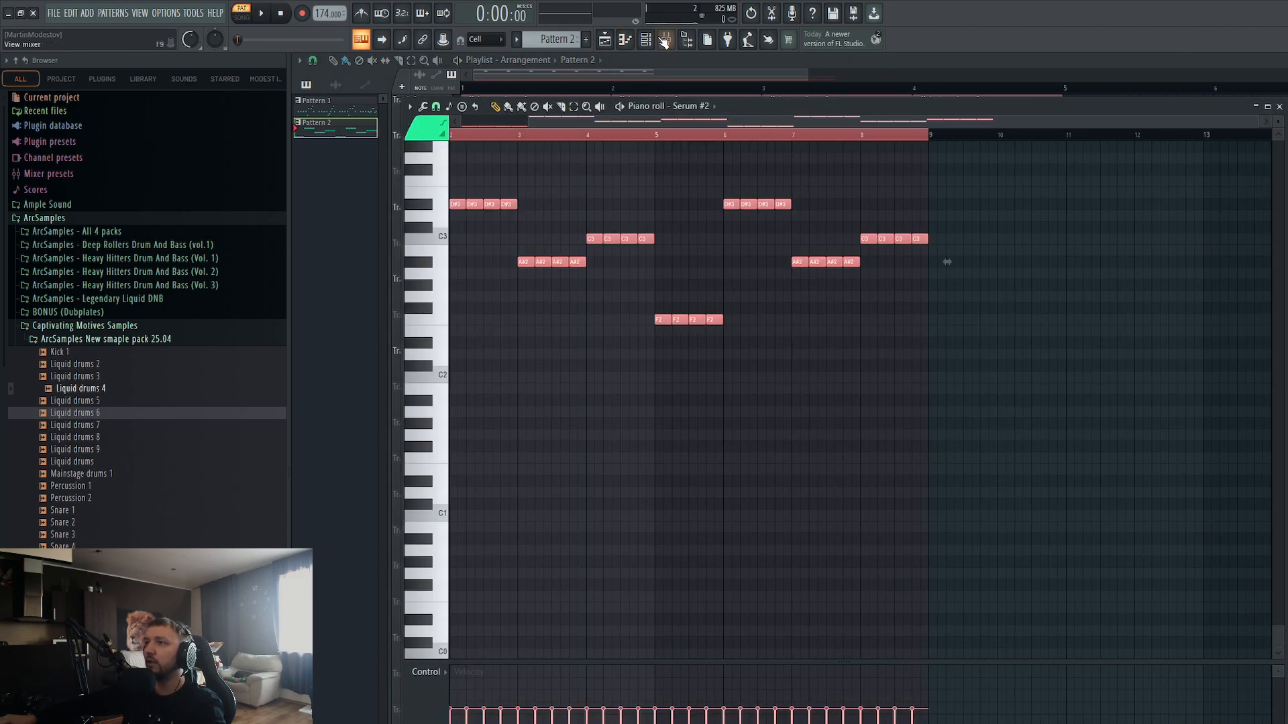
Step: Add a third Serum channel with its sub oscillator enabled, paste the bassline into it, and align the notes to start at bar 1
left_click(647, 41)
left_click(731, 676)
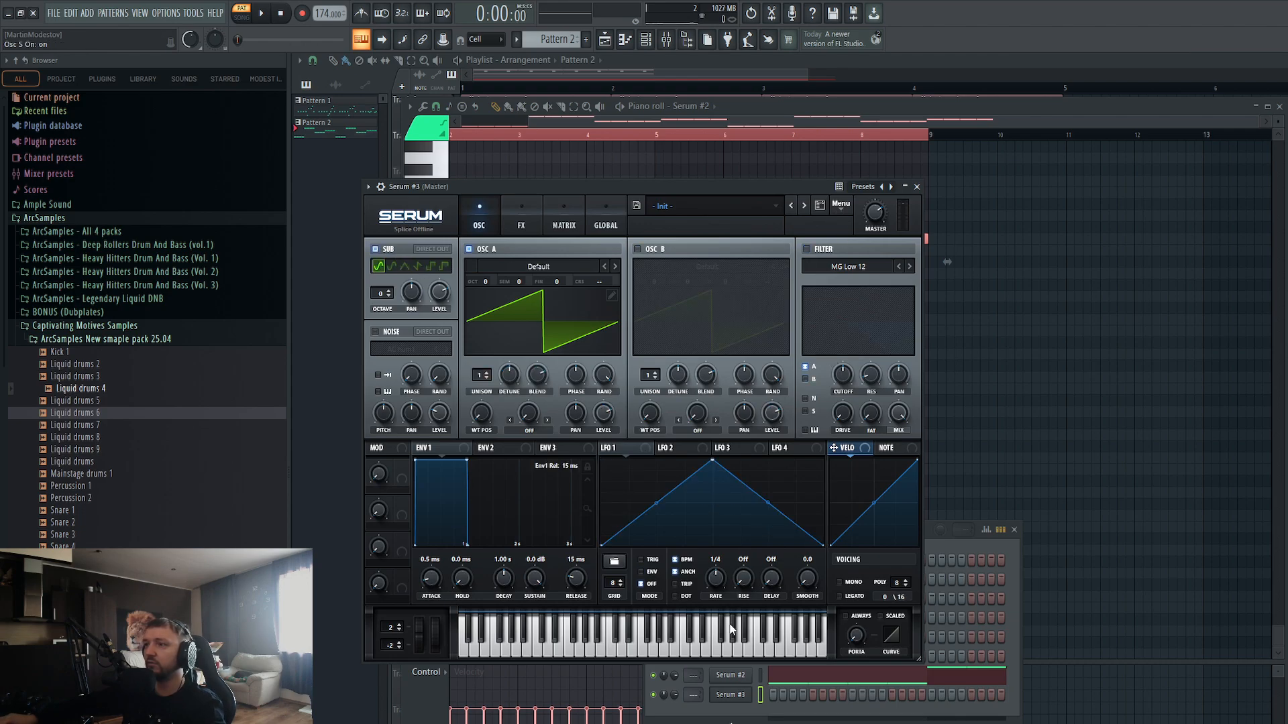
left_click(732, 698)
key("F7")
key("ctrl+v")
scroll(654, 384, "down", 2)
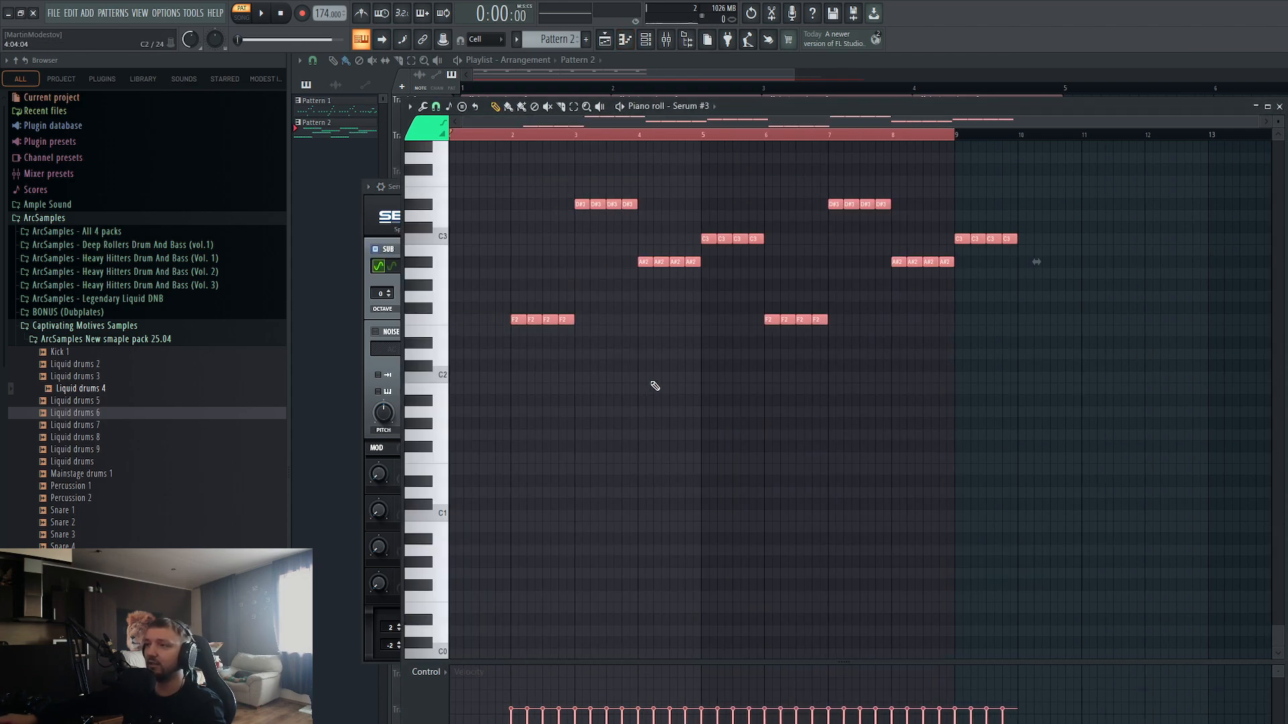
left_click_drag(534, 322, 471, 322)
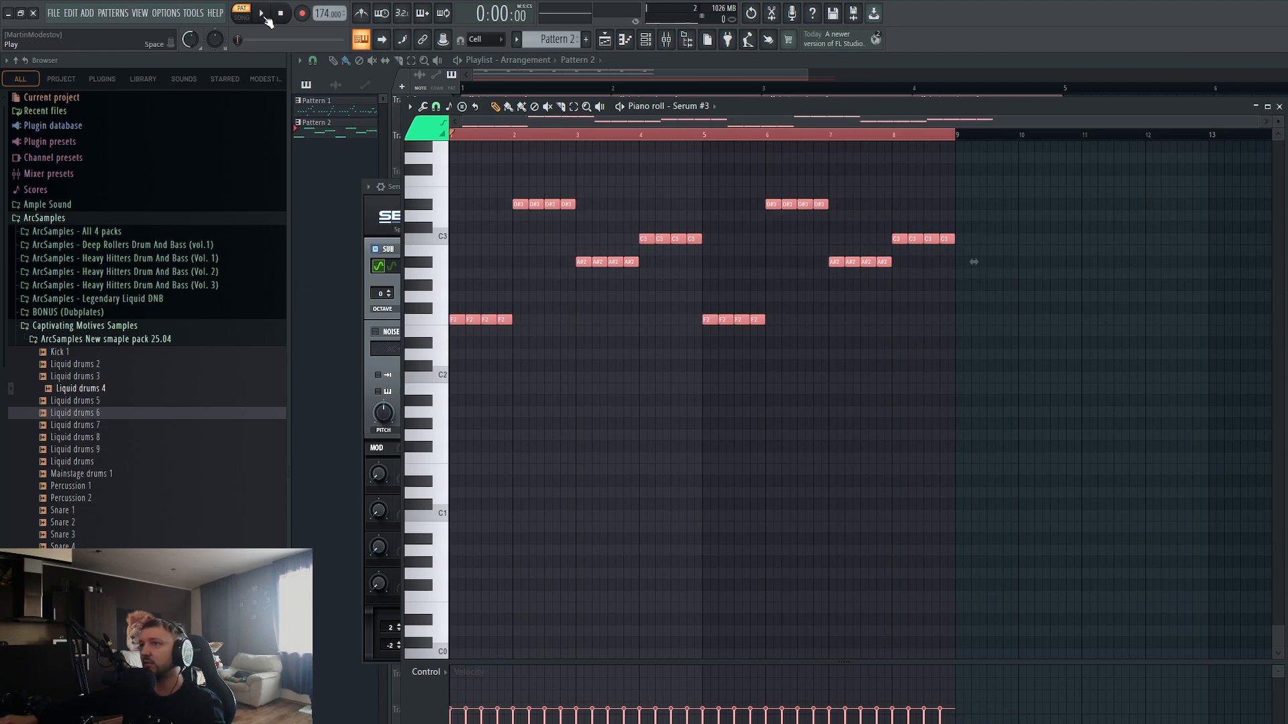
Step: Play the bassline and switch off oscillator A in the new Serum so only the sub oscillator sounds
left_click(266, 20)
left_click(400, 267)
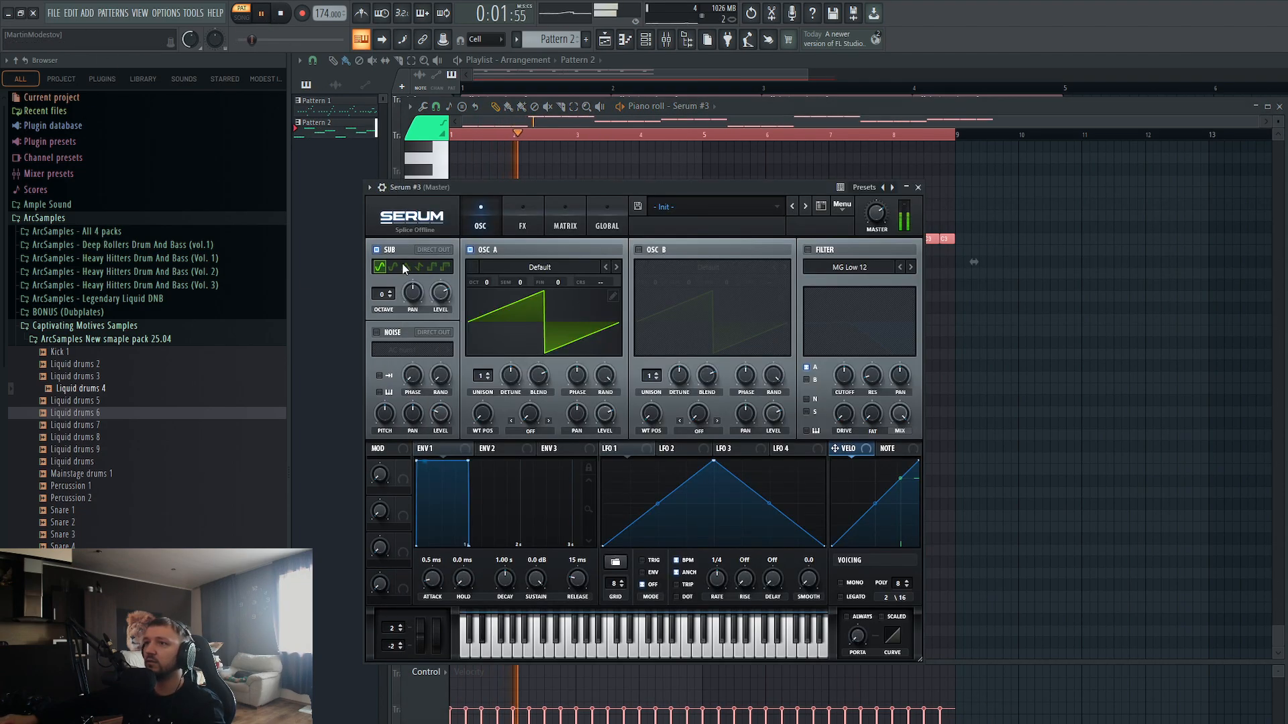
left_click(471, 250)
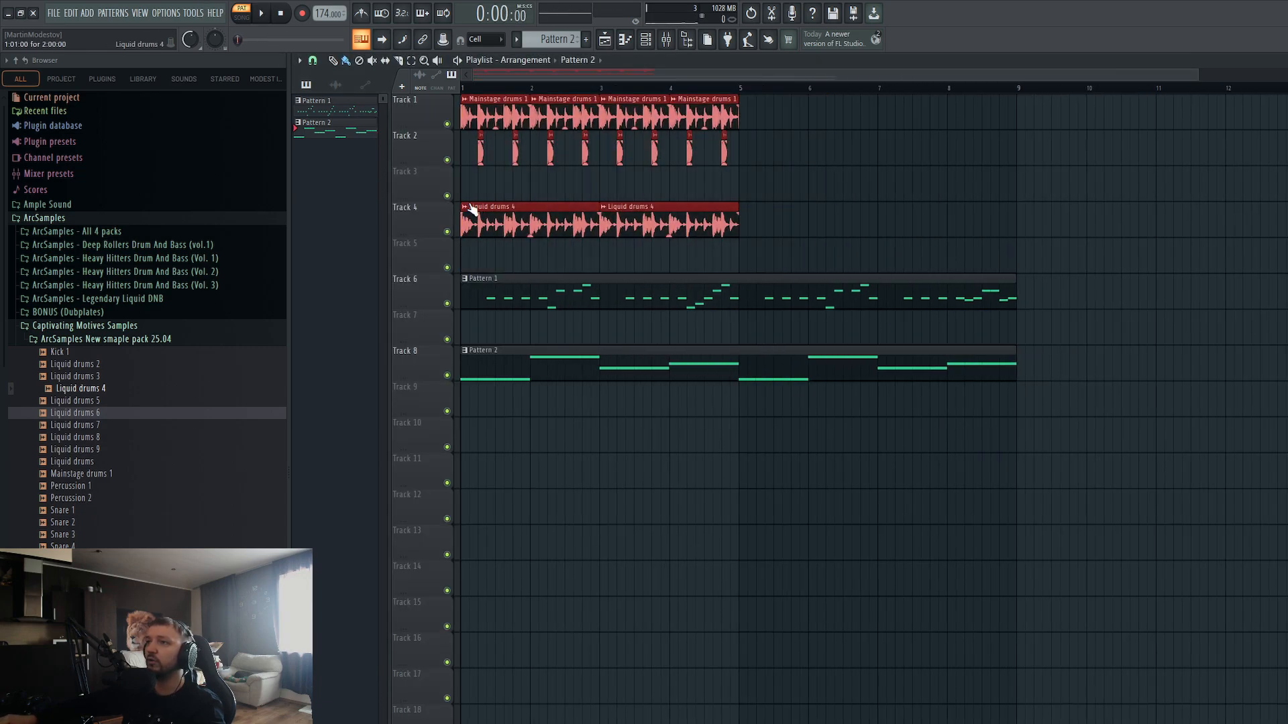
Step: Duplicate the drum clips on Tracks 1, 2 and 4 into bars 5 to 8 and play the arrangement in song mode
key("ctrl+b")
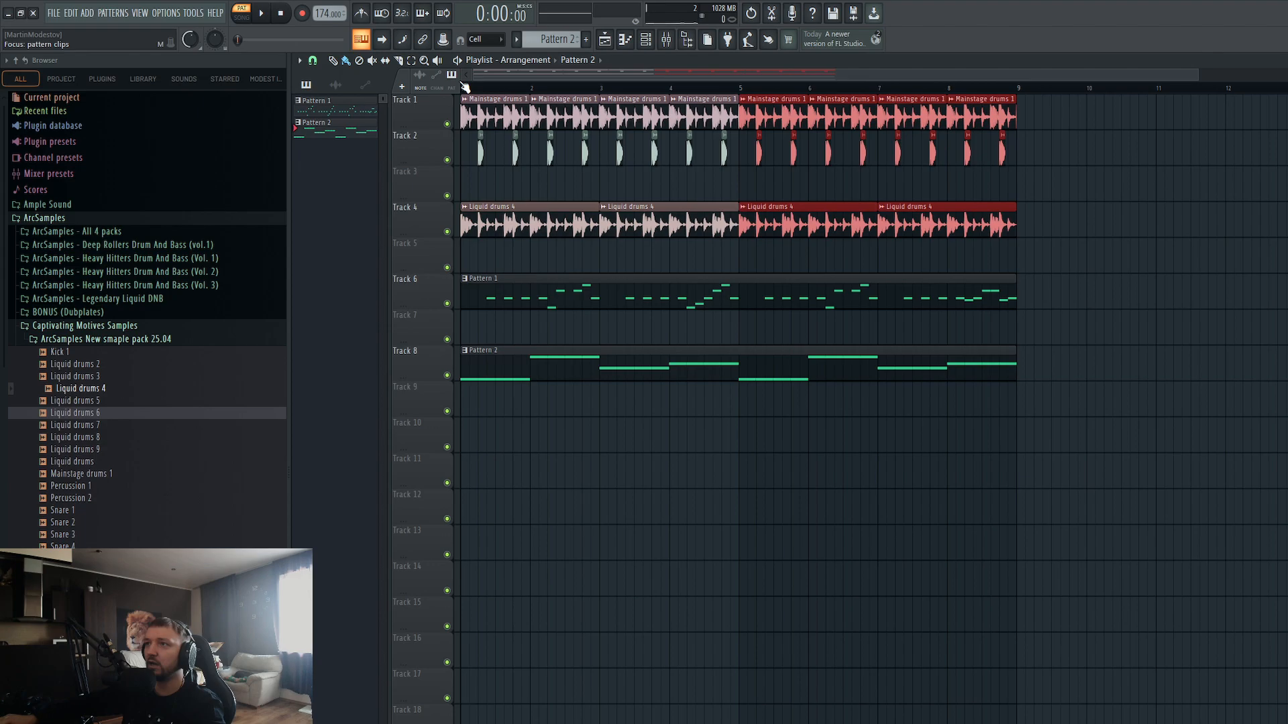
key("l")
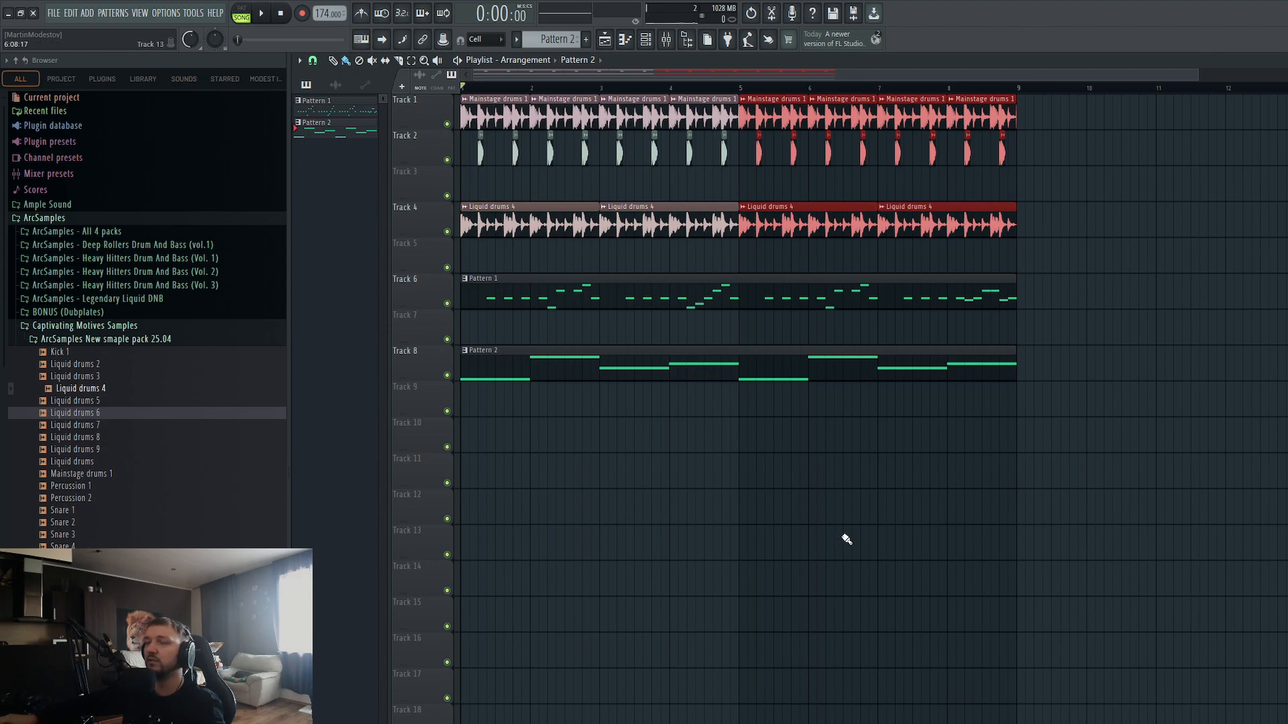
left_click(847, 540)
key("space")
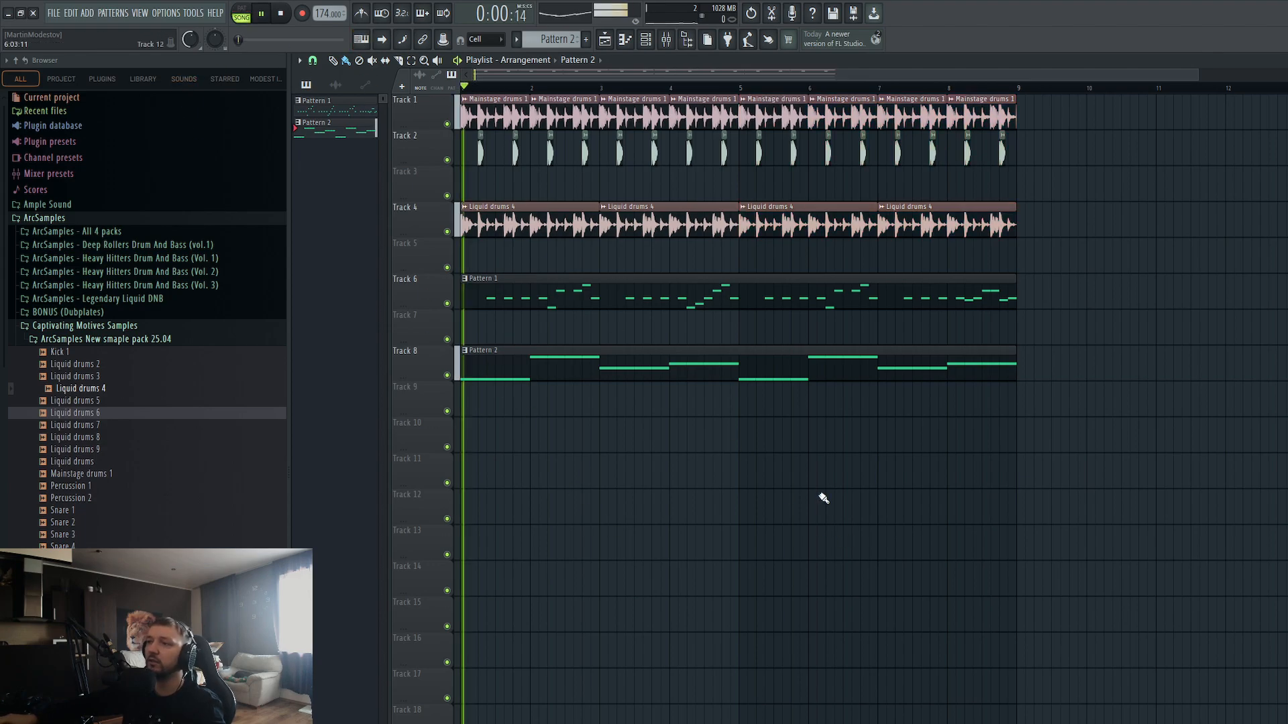
Step: Open the Pattern 1 stab melody in the piano roll and listen to it with the drums and bass
double_click(583, 284)
key("F6")
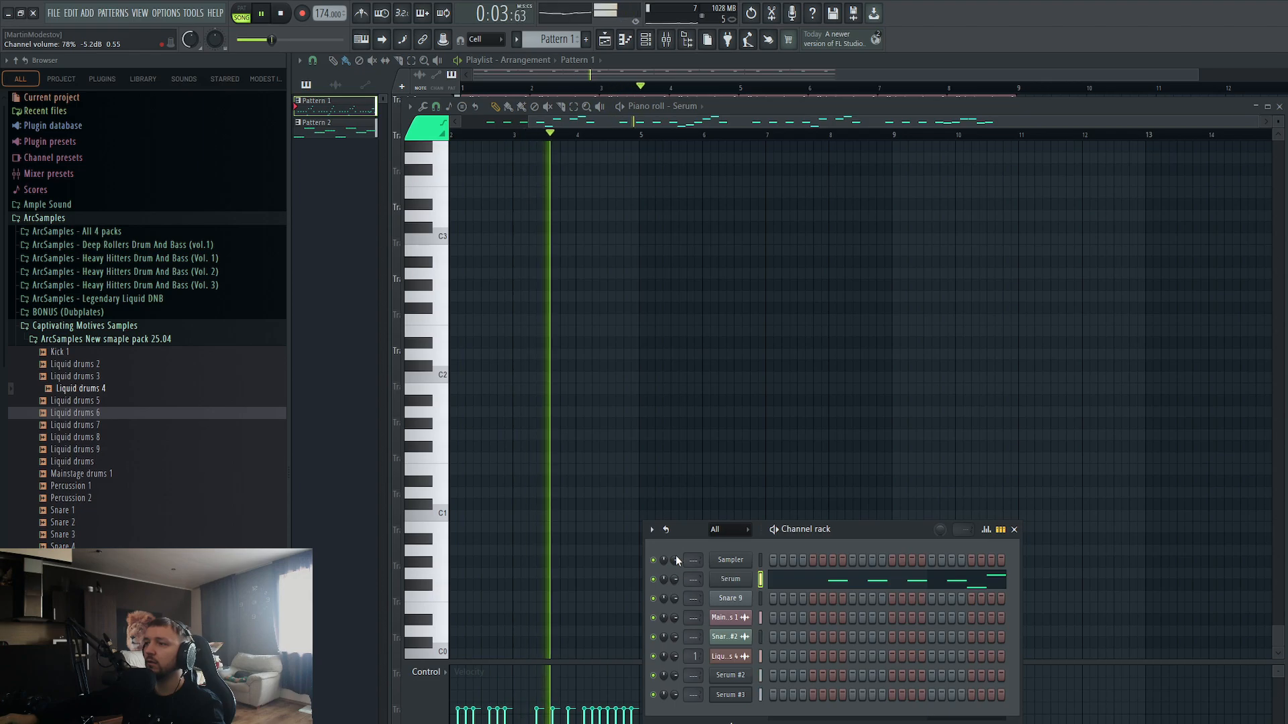
left_click(841, 579)
left_click(841, 579)
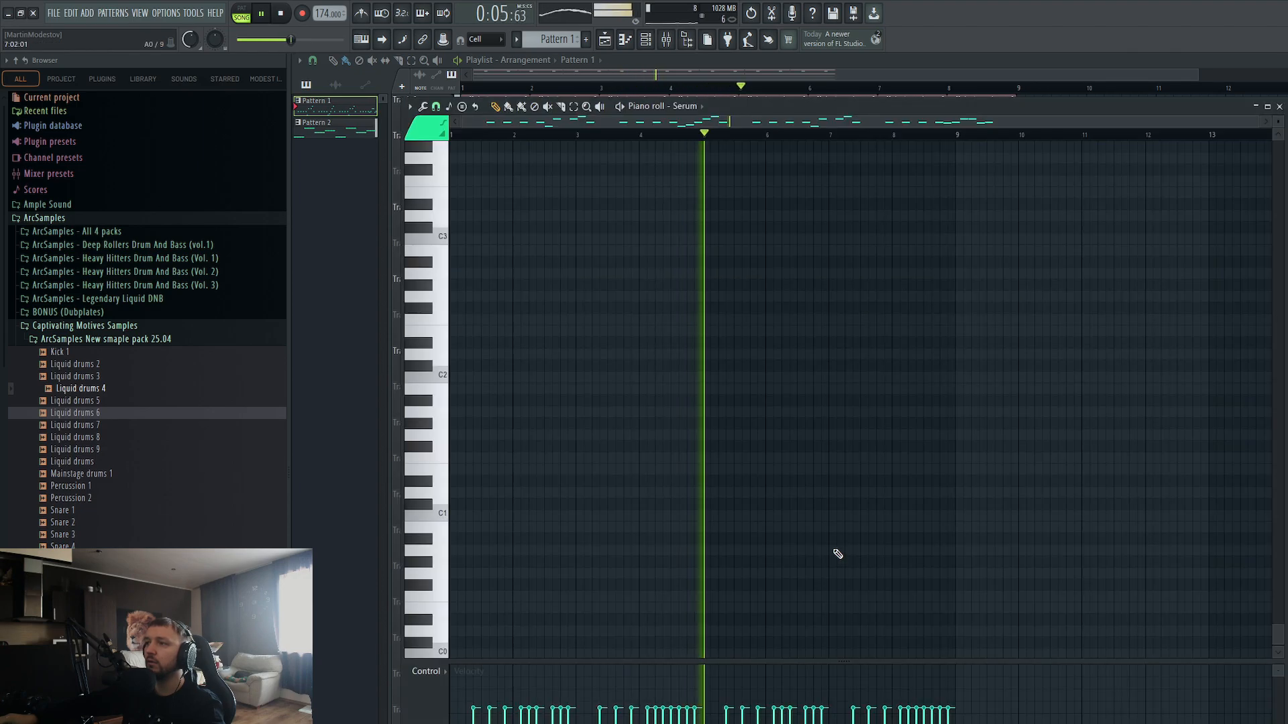
scroll(785, 417, "up", 10)
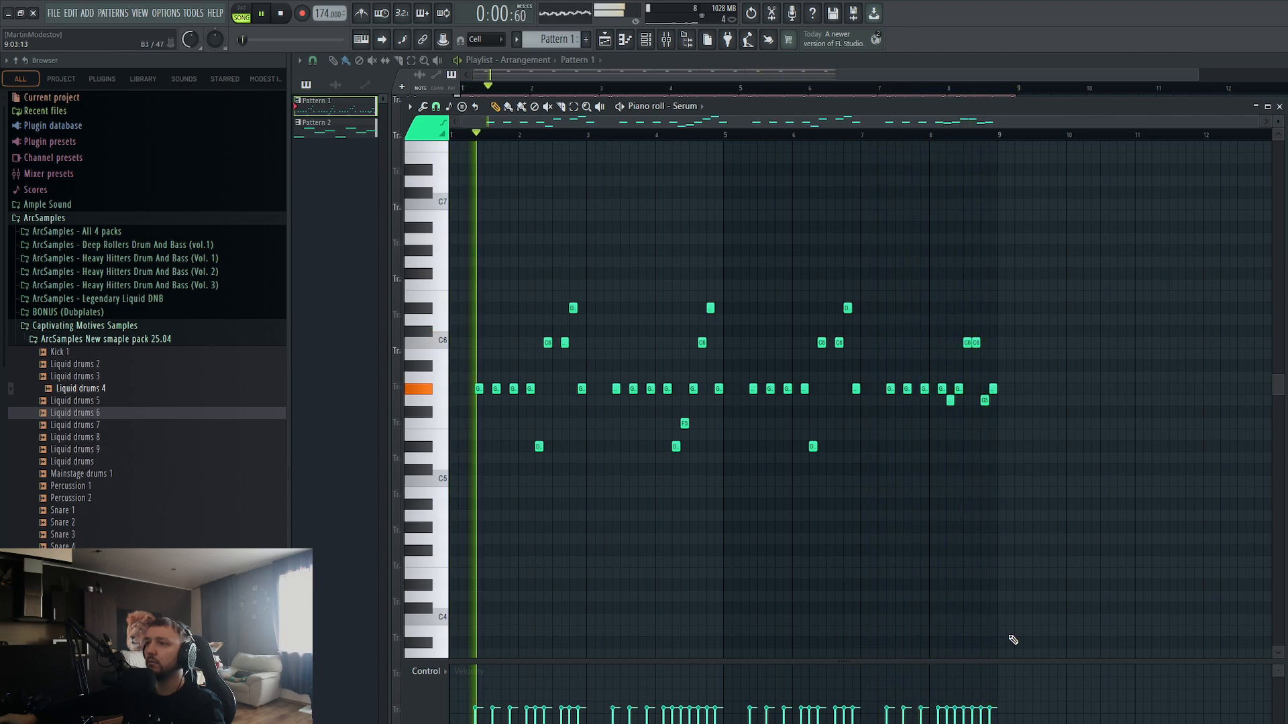
key("space")
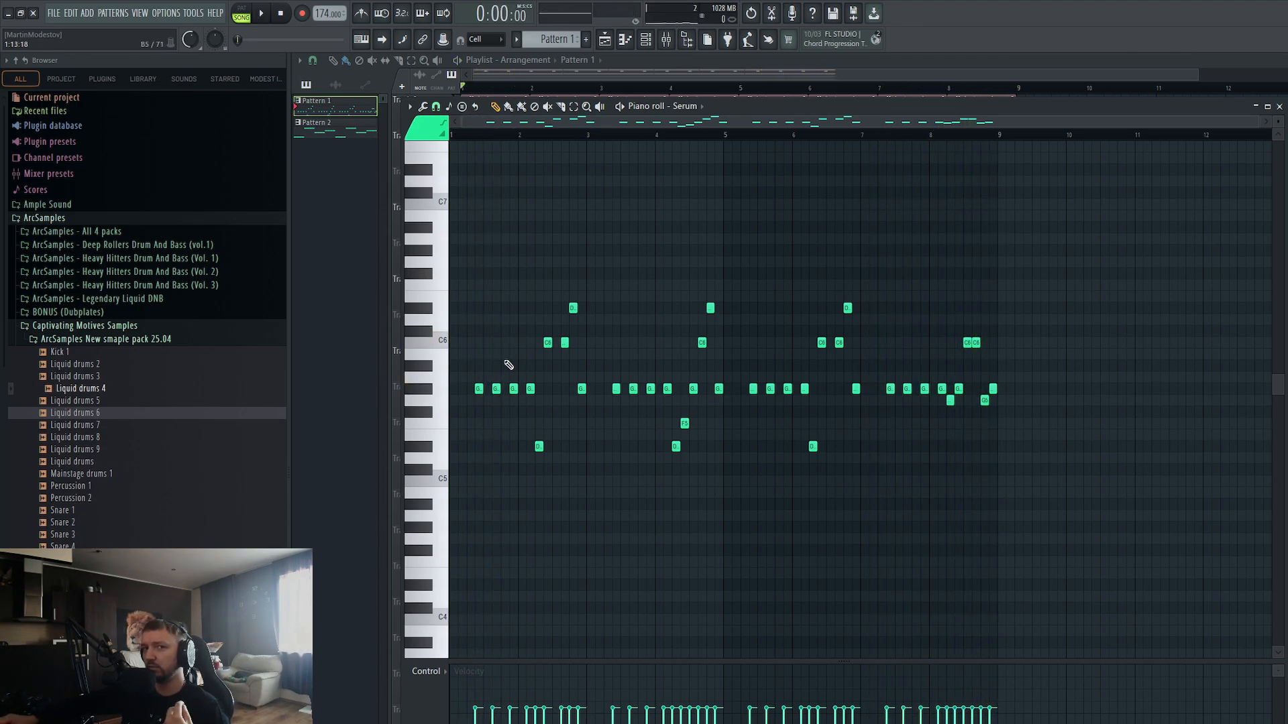
Step: Compare the two halves of the stab melody by selecting bars 1 to 4 and bars 5 to 8
left_click_drag(729, 138, 272, 282)
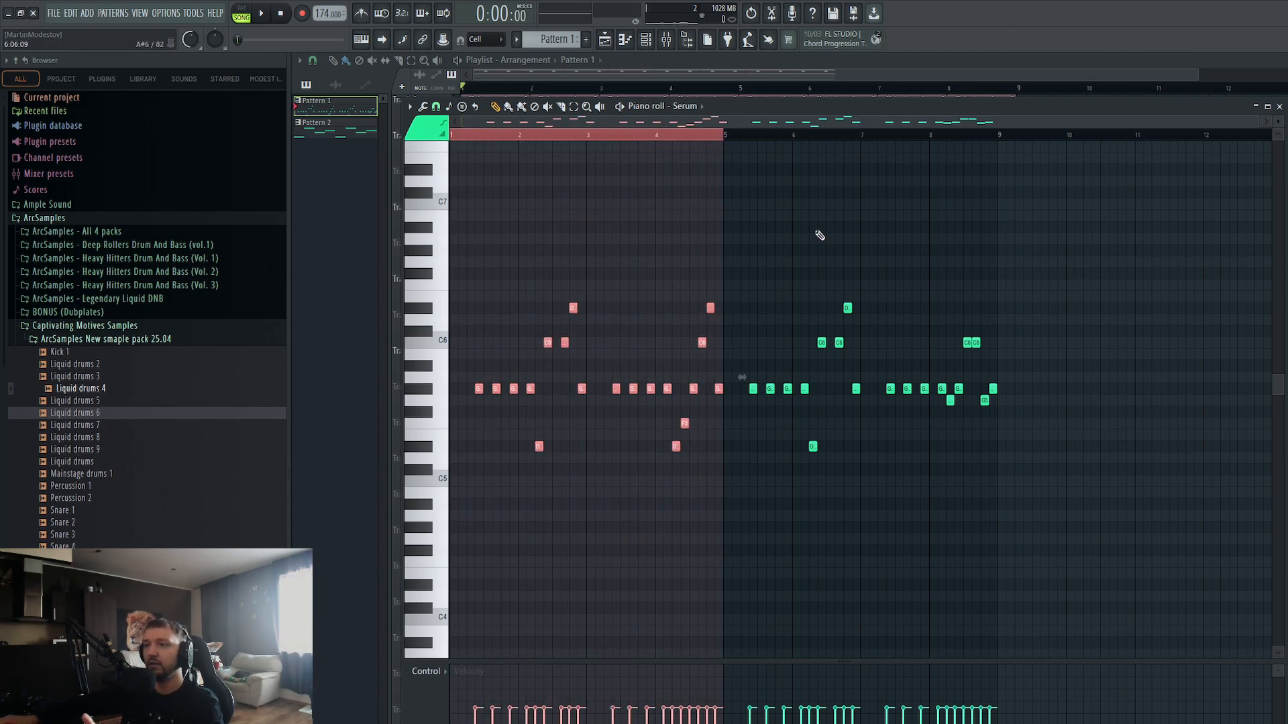
key("l")
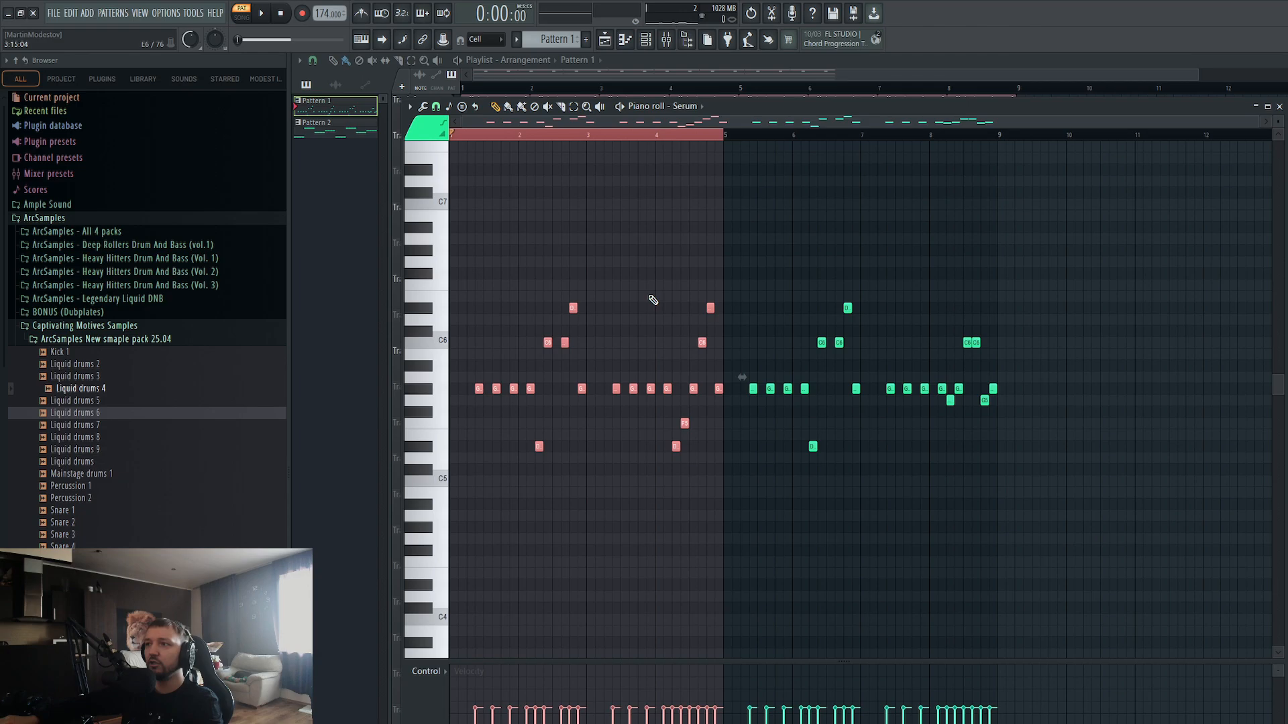
left_click_drag(724, 137, 1002, 137)
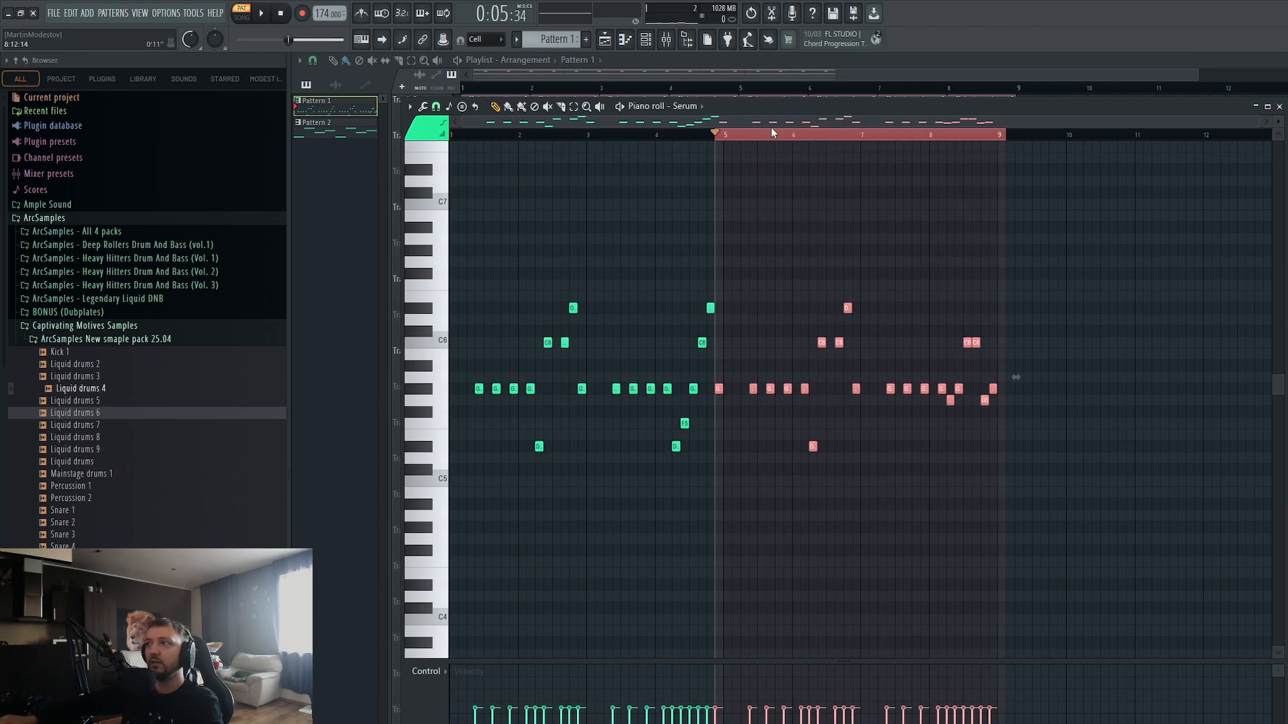
left_click_drag(720, 139, 164, 172)
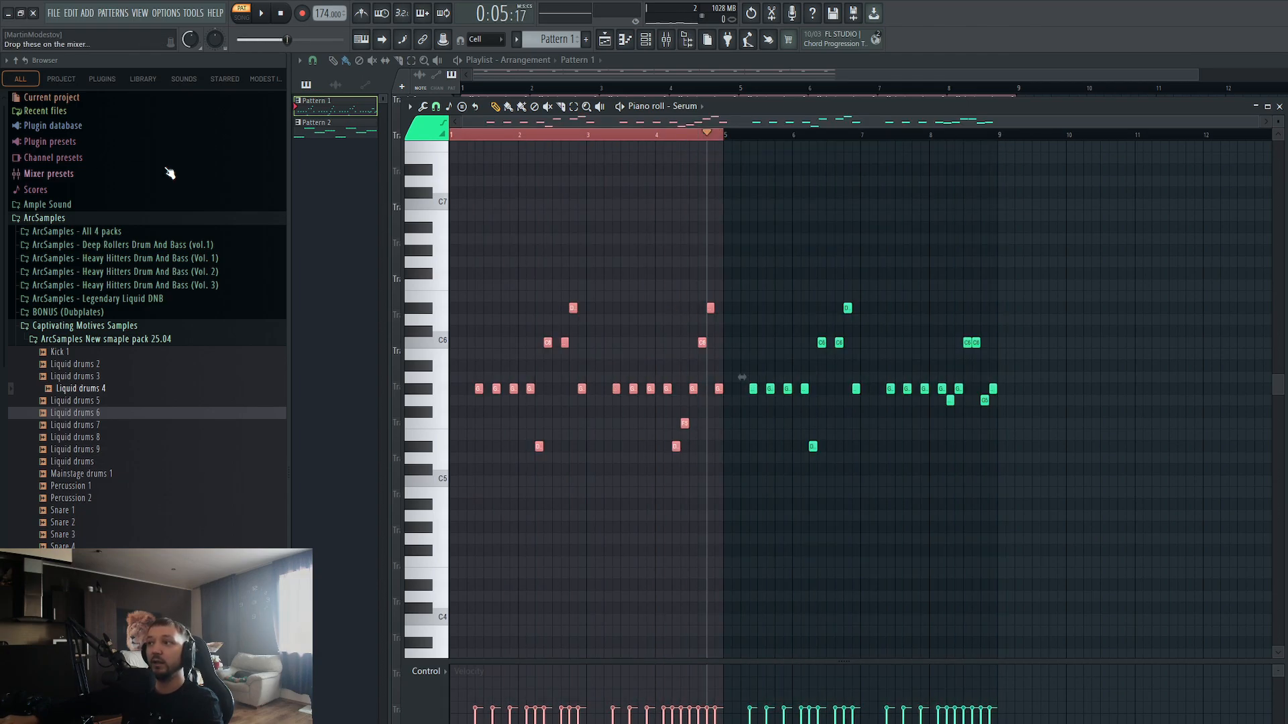
left_click_drag(1000, 135, 730, 149)
scroll(753, 137, "up", 5)
left_click(754, 138, "ctrl")
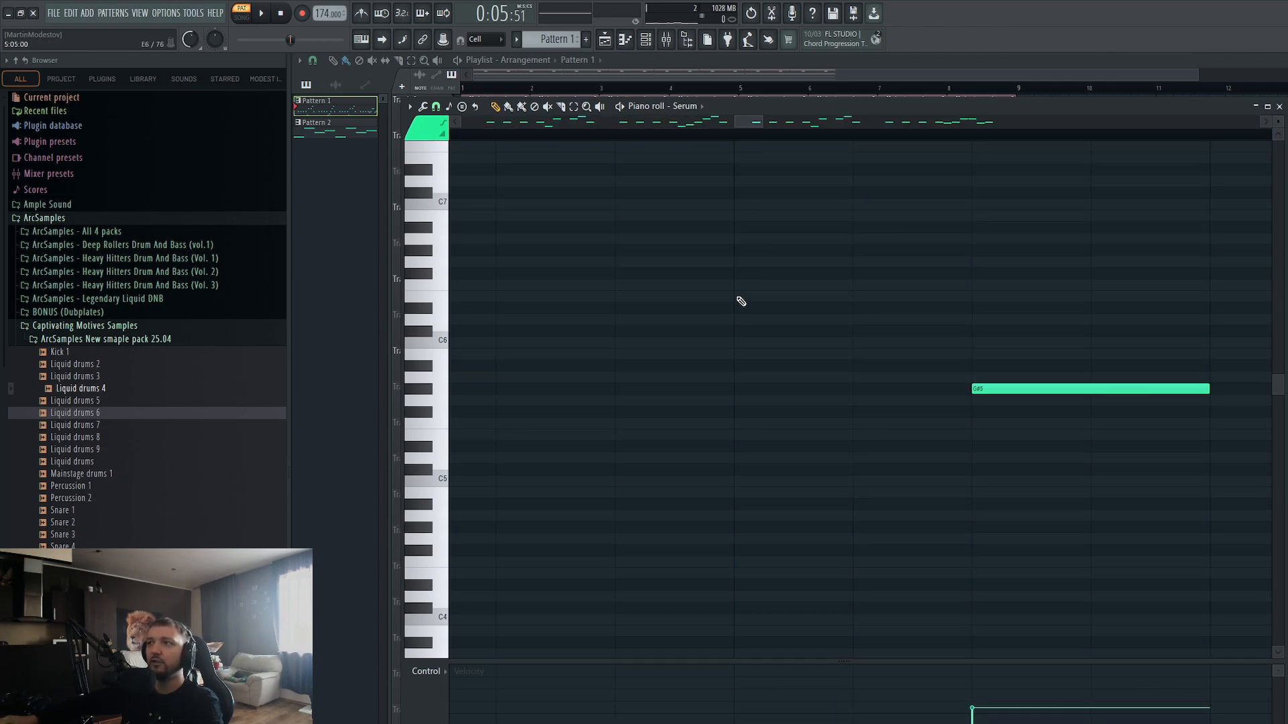
scroll(691, 235, "down", 4)
scroll(673, 202, "down", 3)
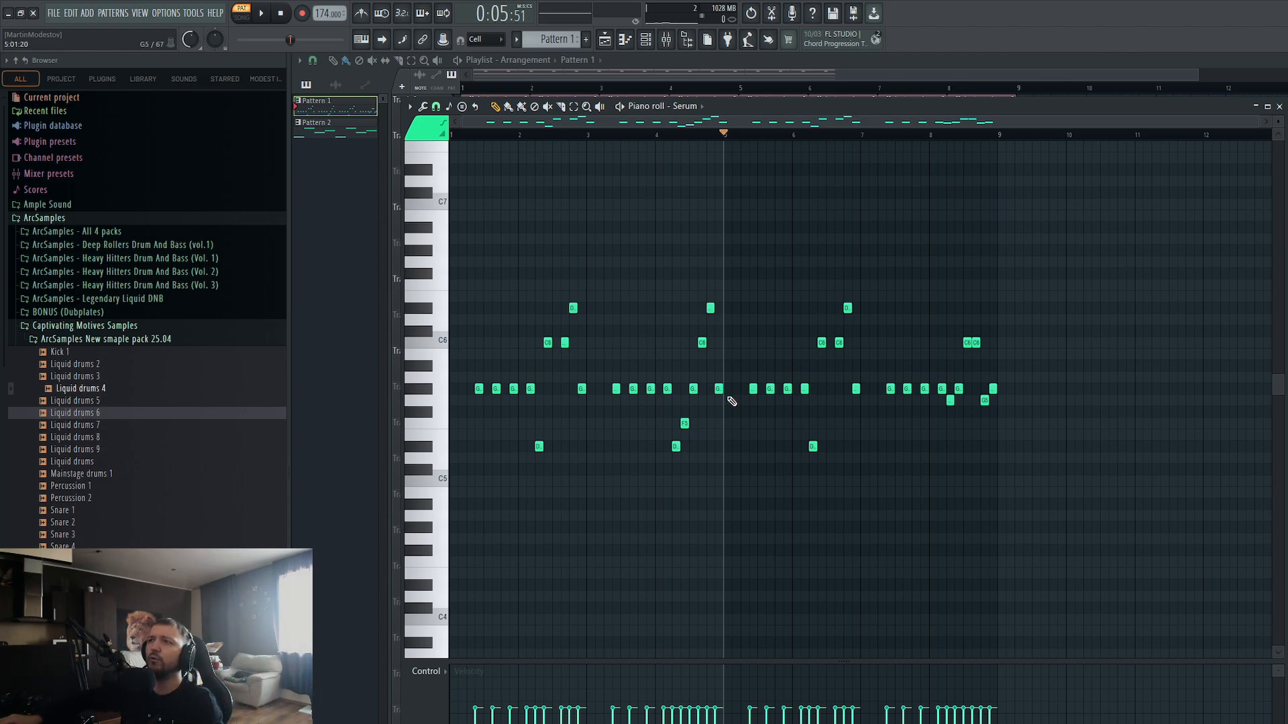
Step: Vary the melody by moving the second G#5 in bar 5 to A#5 and the two C6 notes in bar 6 to E6 and E5
left_click_drag(768, 391, 770, 366)
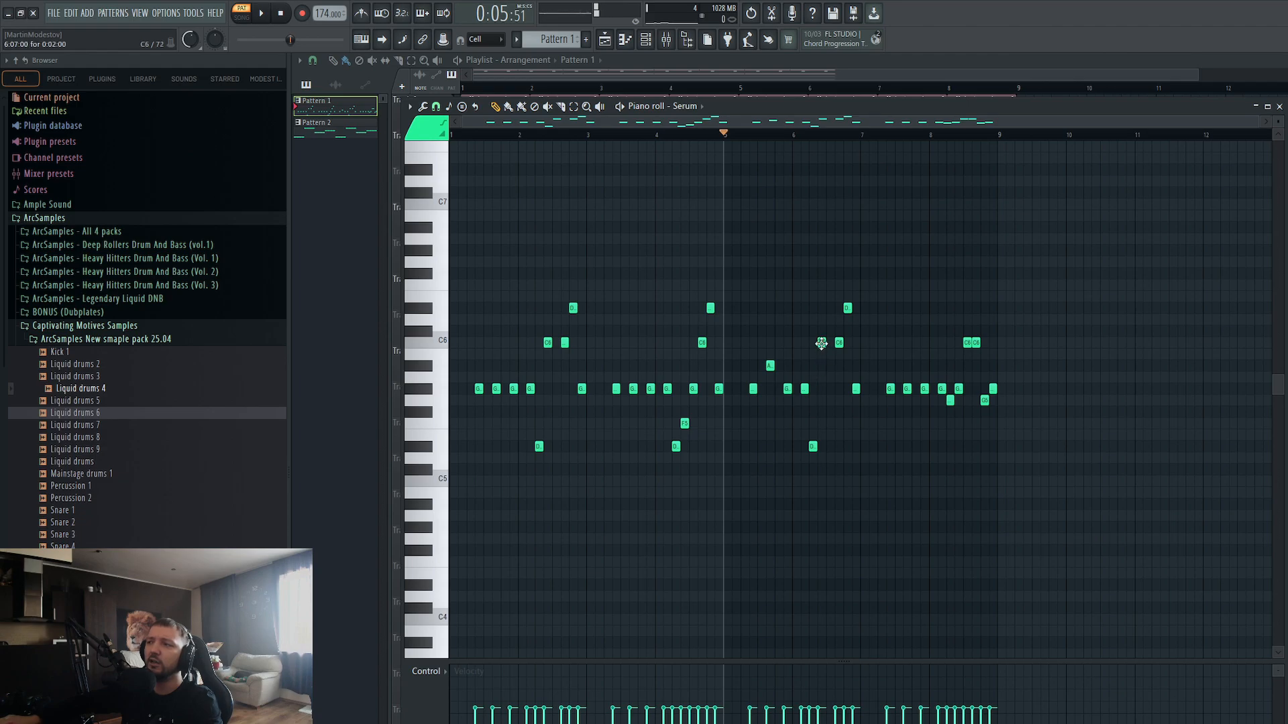
left_click(822, 297)
left_click_drag(838, 342, 839, 434)
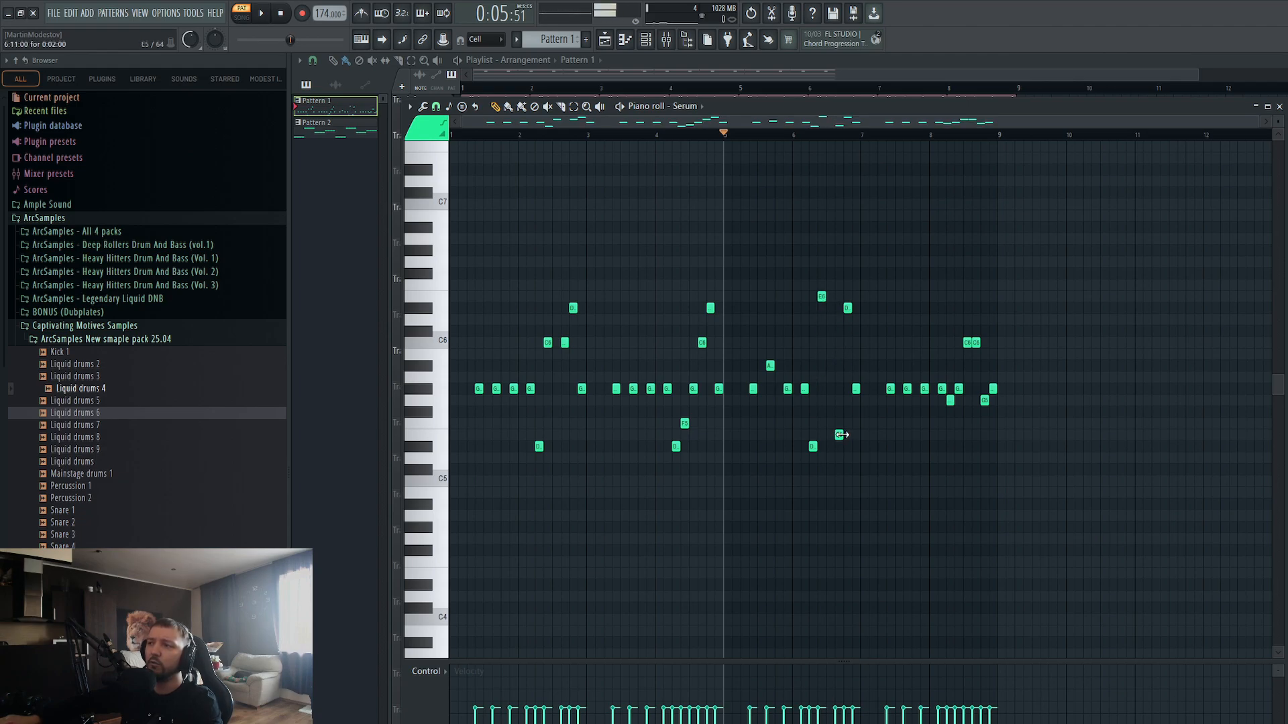
right_click(856, 389)
left_click(858, 389)
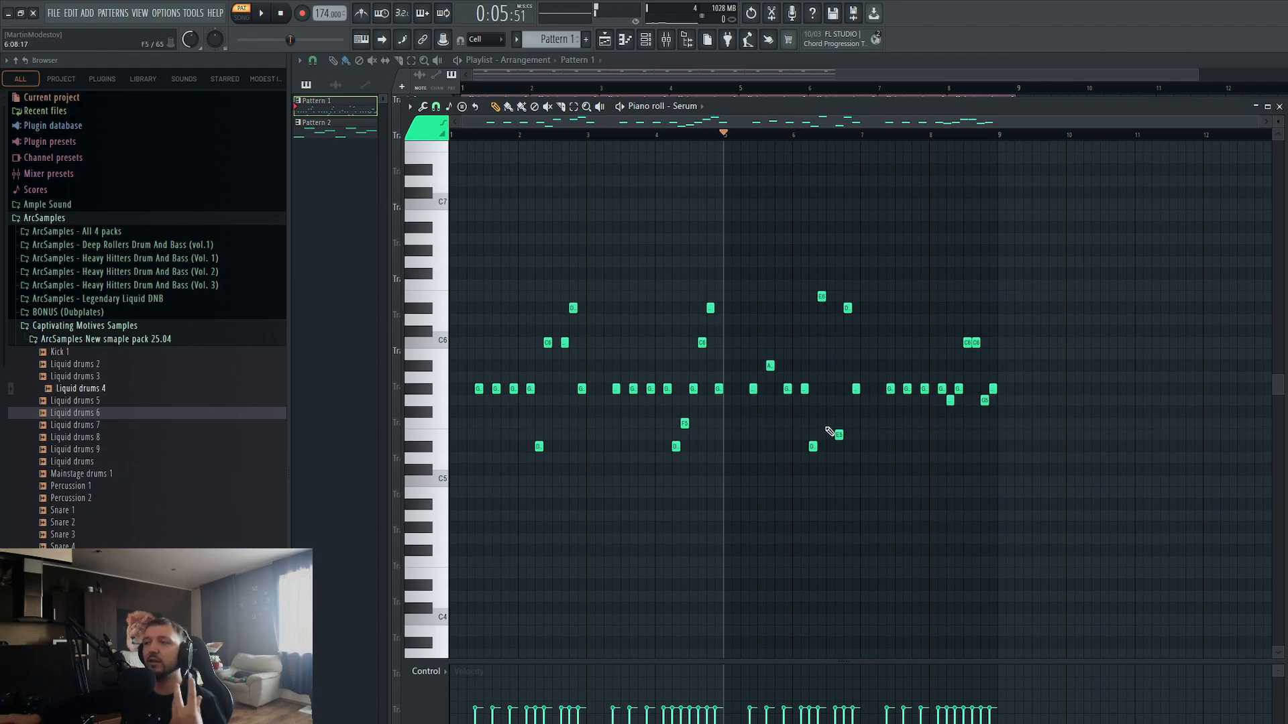